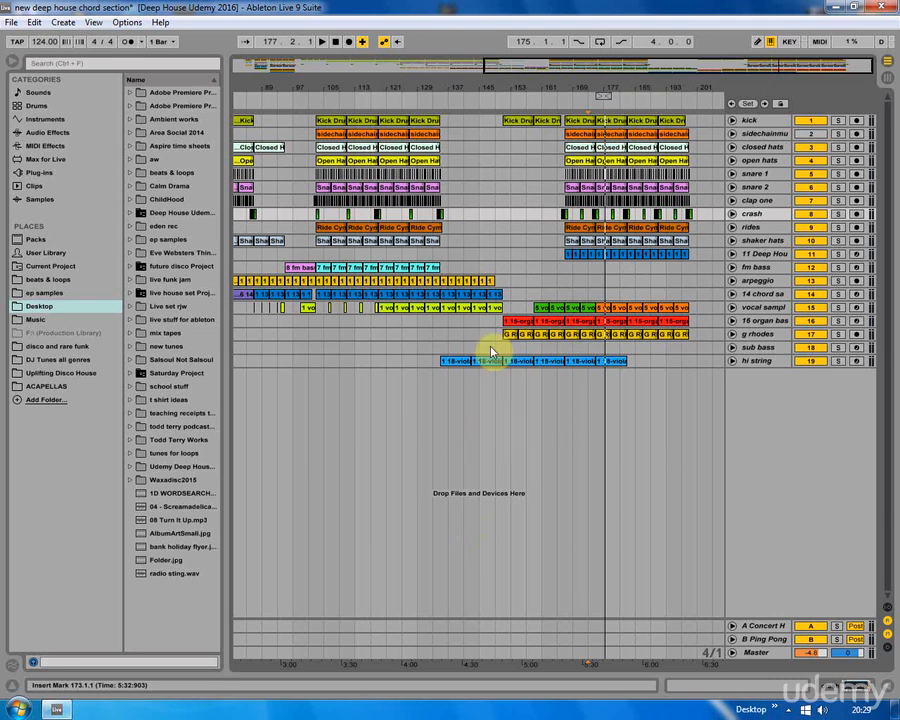
# Copy the eight-bar TAL-BassLine clip along the sub bass track so it fills bars 159 to 183.
pyautogui.click(502, 120)
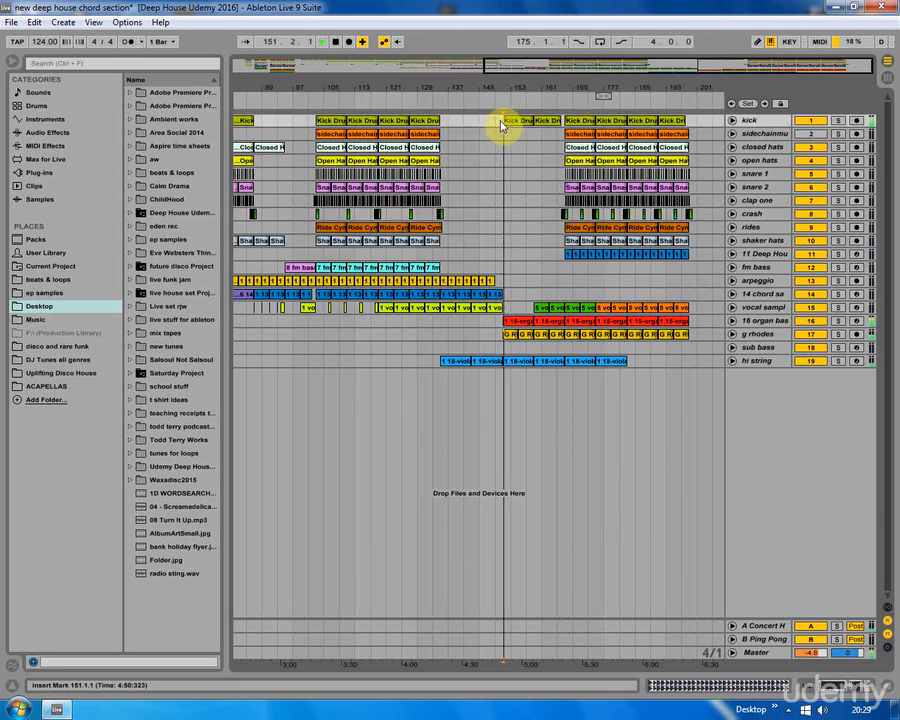
pyautogui.press('space')
pyautogui.moveTo(387, 87); pyautogui.dragTo(505, 79)
pyautogui.moveTo(271, 347); pyautogui.dragTo(618, 349)
pyautogui.moveTo(653, 87); pyautogui.dragTo(635, 122)
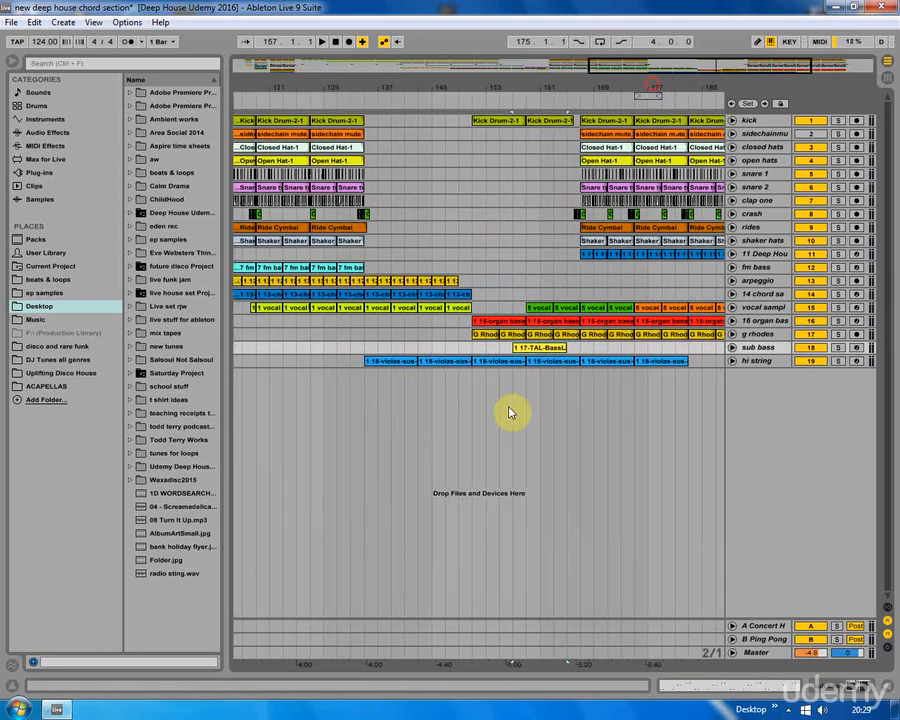
pyautogui.moveTo(530, 349); pyautogui.dragTo(678, 356)
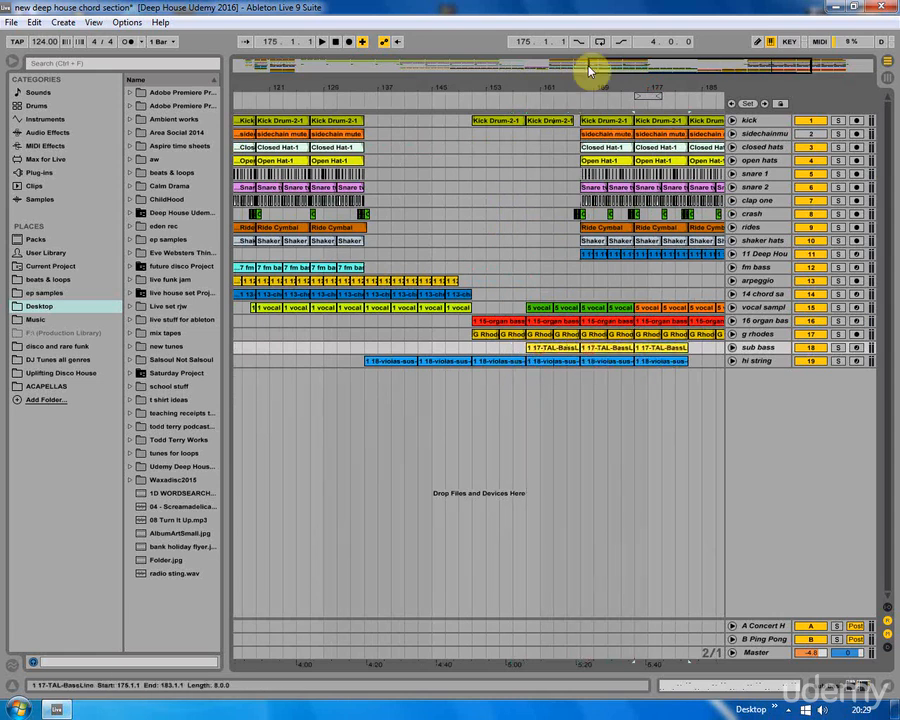
# Repeat the TAL-BassLine clip on the sub bass track from bar 183 up to bar 199.
pyautogui.moveTo(628, 90); pyautogui.dragTo(500, 88)
pyautogui.moveTo(524, 356); pyautogui.dragTo(632, 356)
pyautogui.click(612, 360)
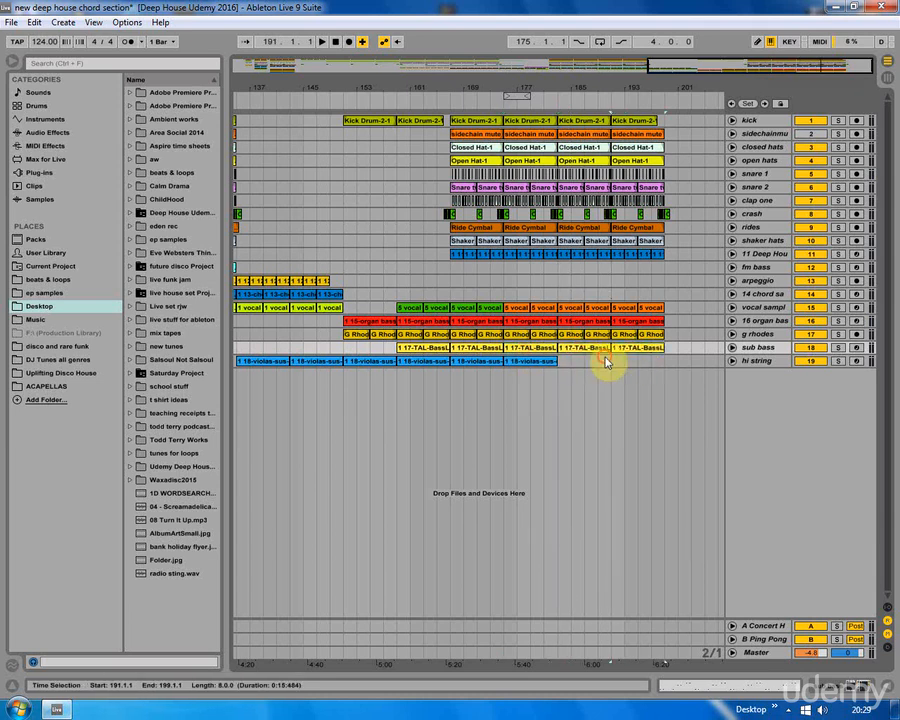
# Play the arrangement from bar 157 to hear the sub bass come in.
pyautogui.click(383, 348)
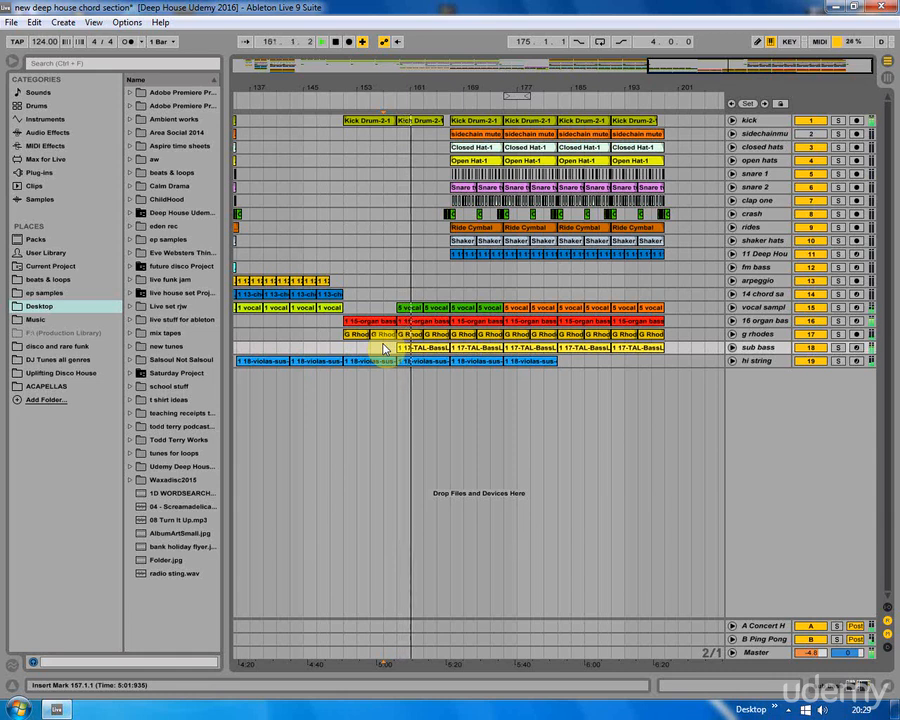
pyautogui.press('space')
pyautogui.click(452, 386)
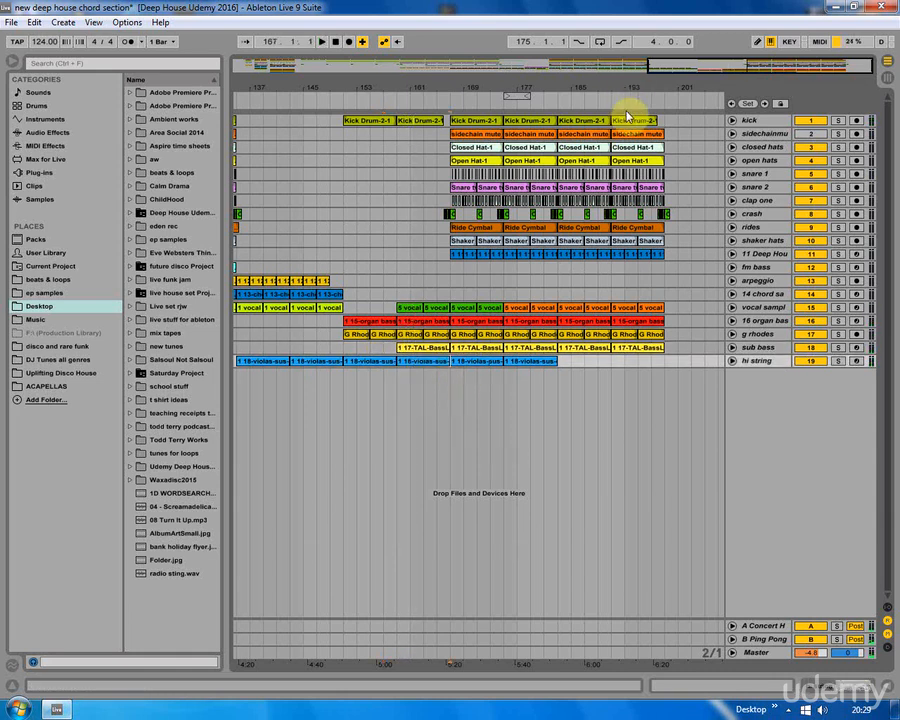
# Examine the MIDI notes of the vocal sample clip at bar 195.
pyautogui.moveTo(673, 85); pyautogui.dragTo(595, 210)
pyautogui.click(577, 288)
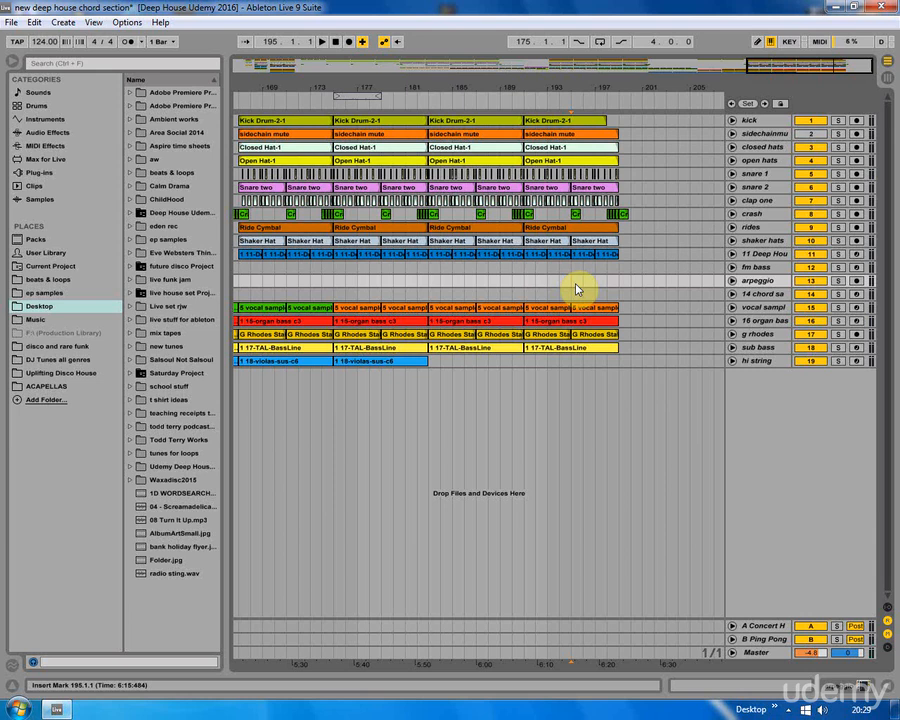
pyautogui.doubleClick(590, 307)
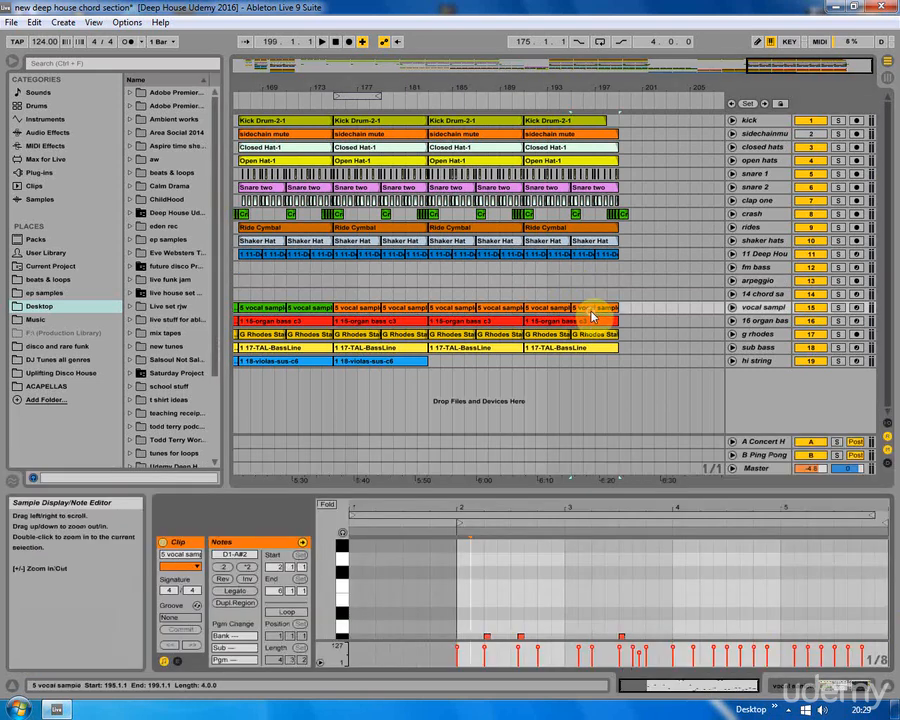
pyautogui.moveTo(583, 505); pyautogui.dragTo(576, 249)
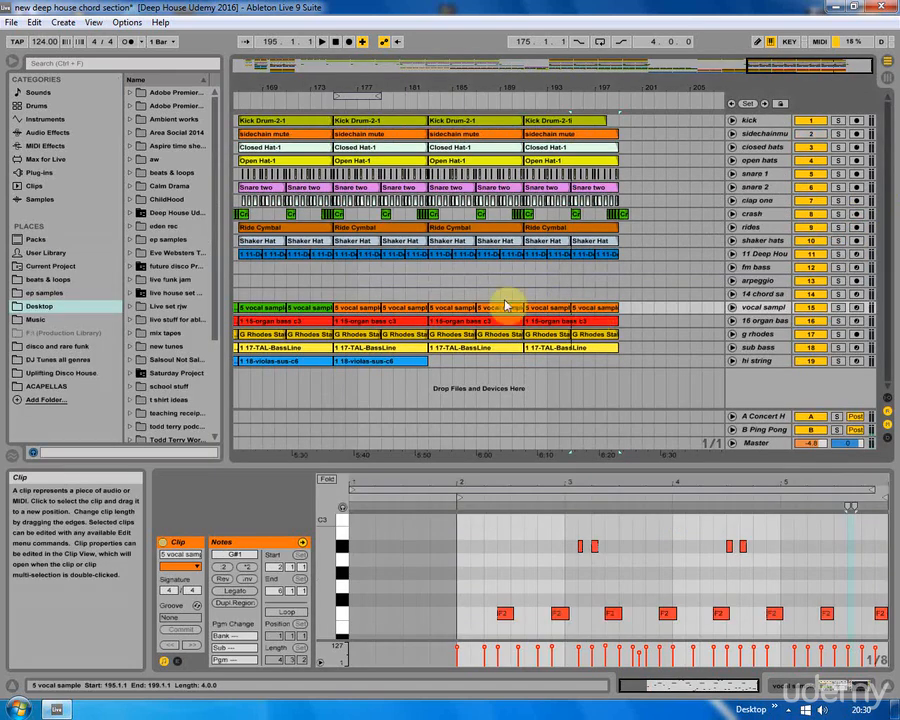
pyautogui.click(500, 295)
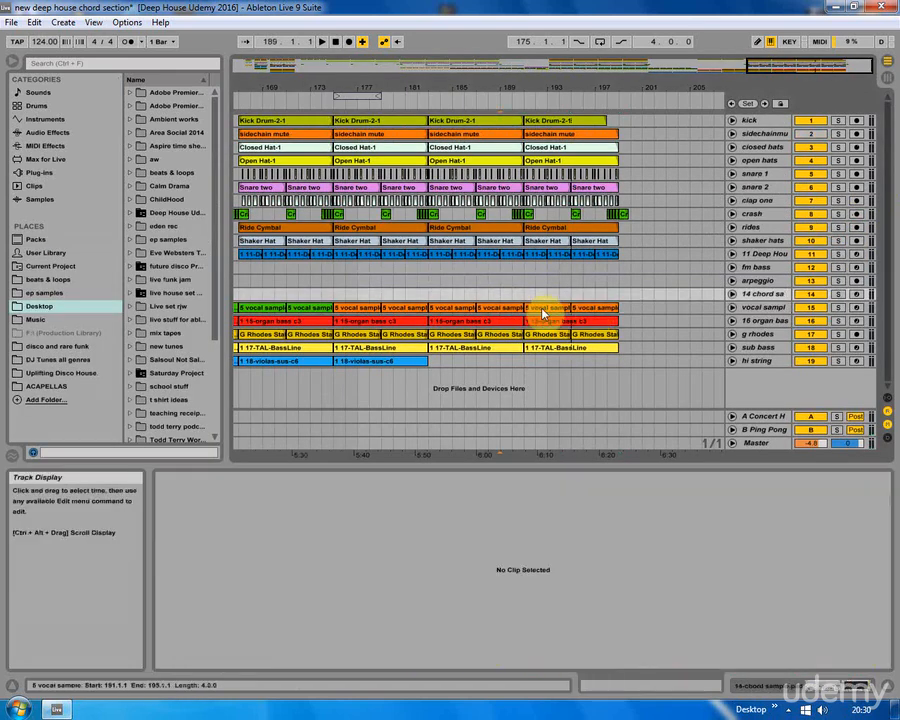
# Open the vocal sample clip at bar 191 in an enlarged note editor and arm its track for recording.
pyautogui.click(543, 313)
pyautogui.moveTo(579, 464); pyautogui.dragTo(590, 250)
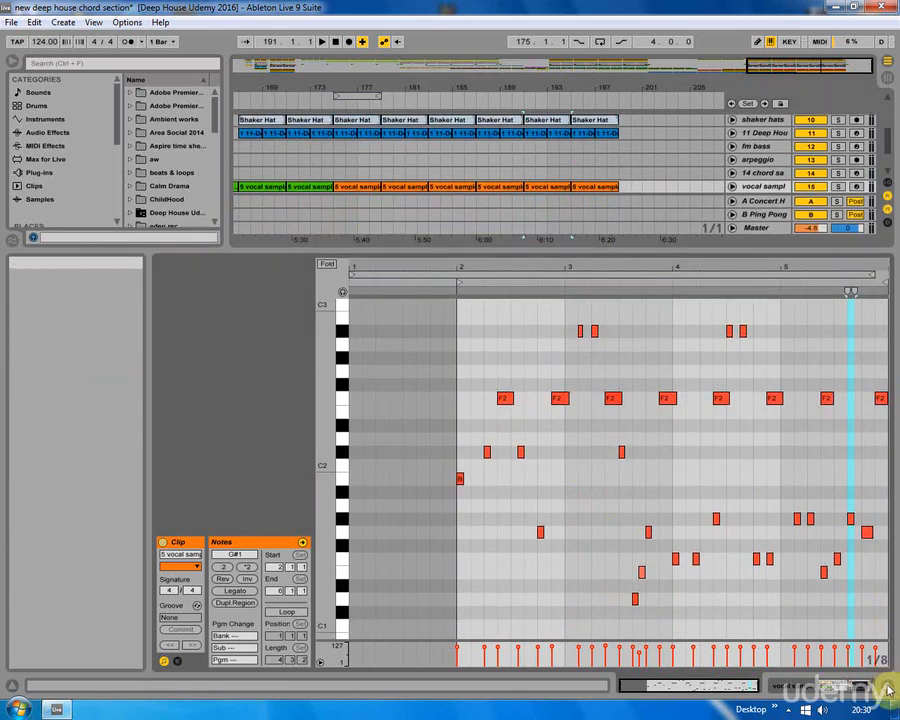
pyautogui.click(886, 686)
pyautogui.doubleClick(546, 313)
pyautogui.click(500, 416)
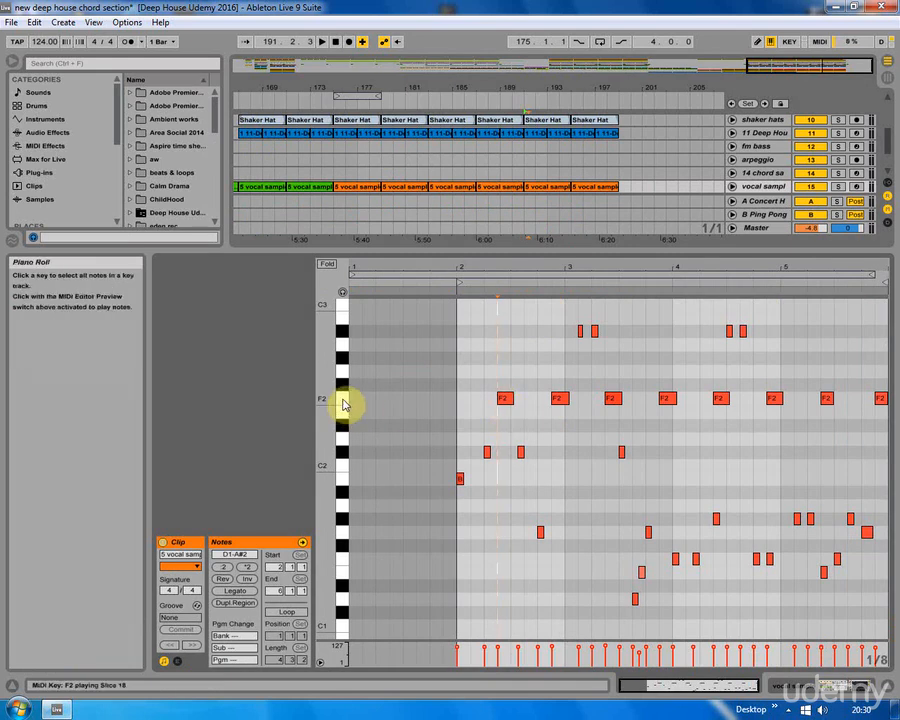
pyautogui.click(858, 187)
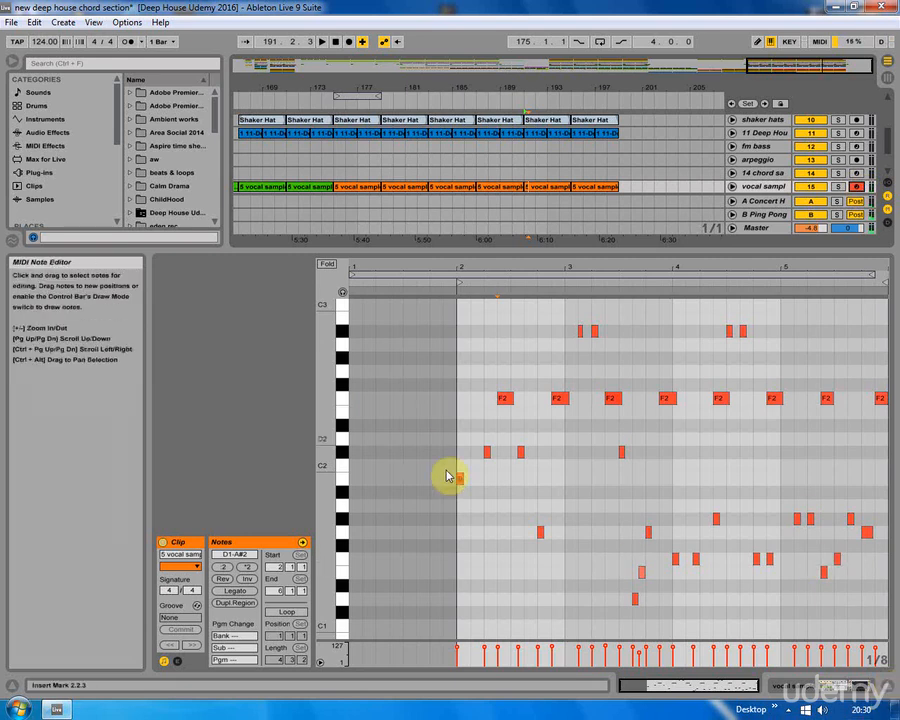
# Delete all F2 notes from the vocal sample clip at bar 191 and copy the edited clip to bar 195.
pyautogui.moveTo(536, 246); pyautogui.dragTo(530, 360)
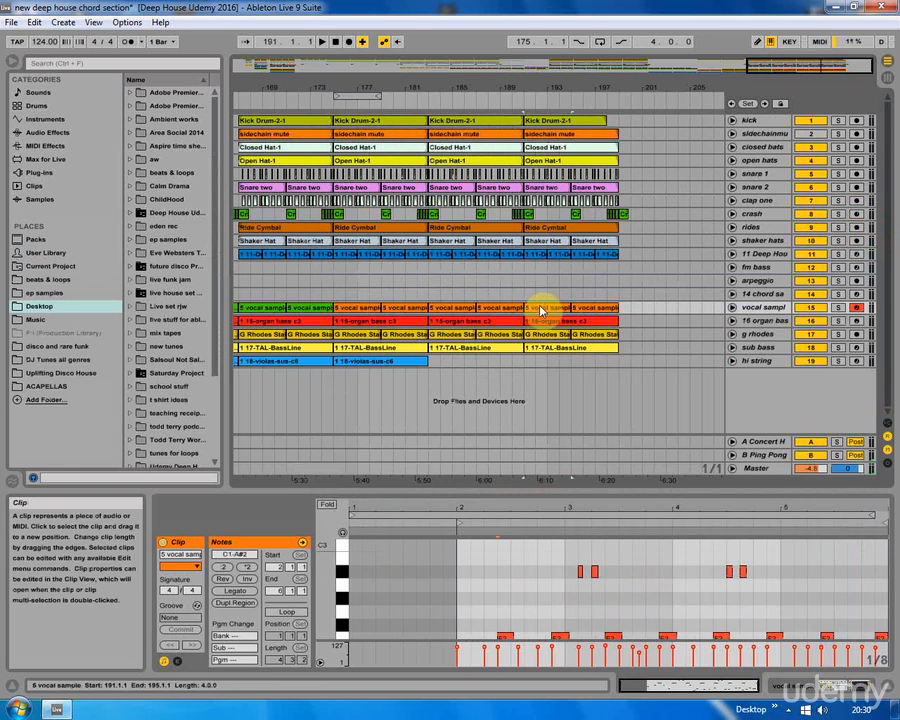
pyautogui.moveTo(512, 494); pyautogui.dragTo(512, 290)
pyautogui.moveTo(473, 445); pyautogui.dragTo(541, 440)
pyautogui.moveTo(880, 420); pyautogui.dragTo(882, 408)
pyautogui.press('Delete')
pyautogui.moveTo(550, 228); pyautogui.dragTo(591, 175)
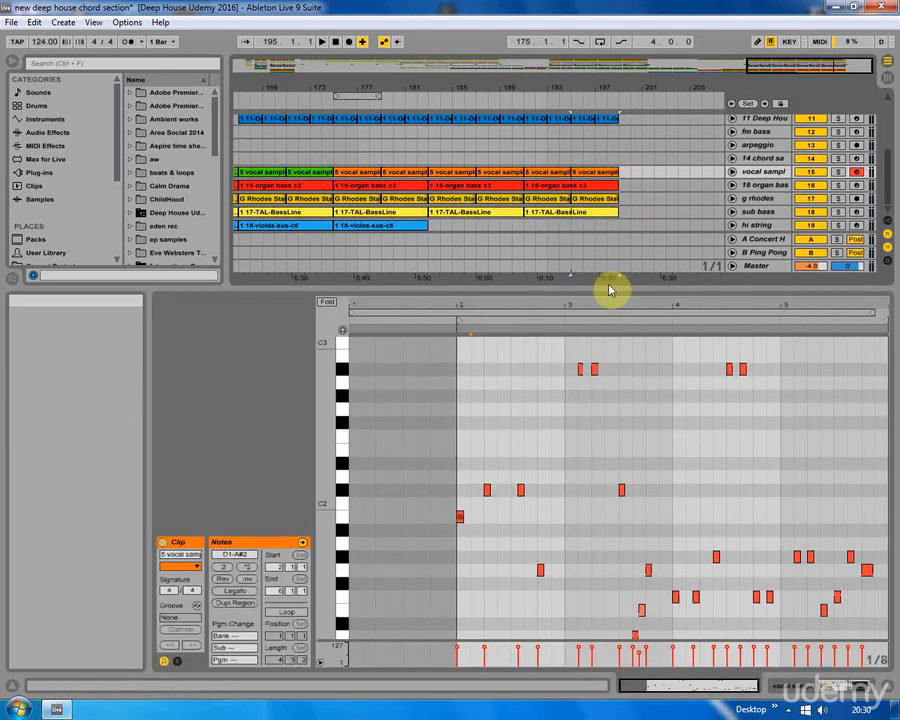
# Play the arrangement from bar 188 to check the edited vocal sample clips.
pyautogui.moveTo(607, 287); pyautogui.dragTo(600, 488)
pyautogui.click(516, 290)
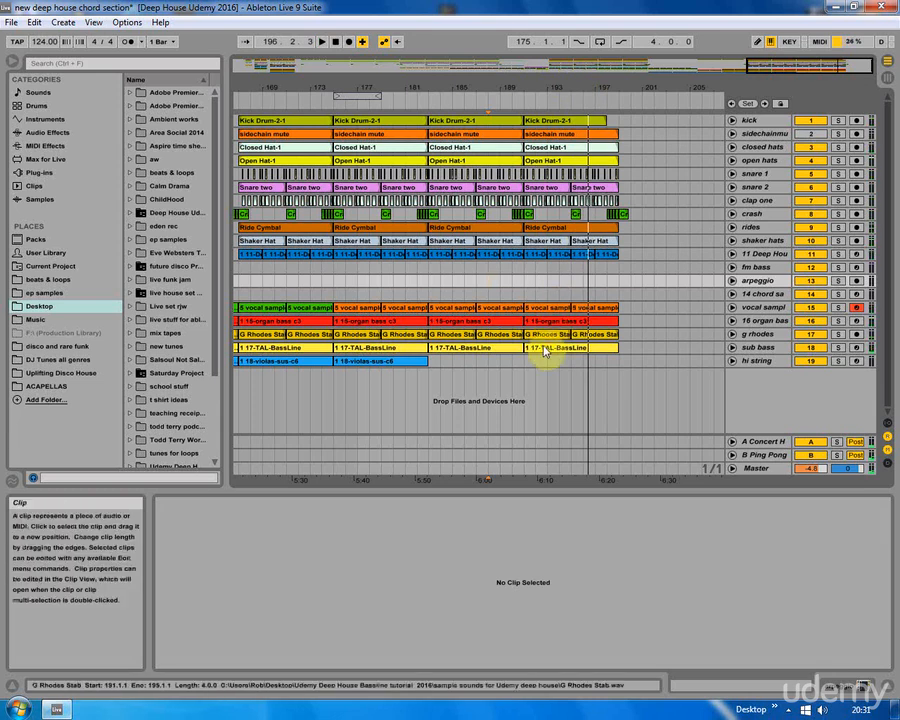
pyautogui.moveTo(532, 86)
pyautogui.mouseDown()
pyautogui.moveTo(574, 68)
pyautogui.moveTo(532, 84)
pyautogui.mouseUp()
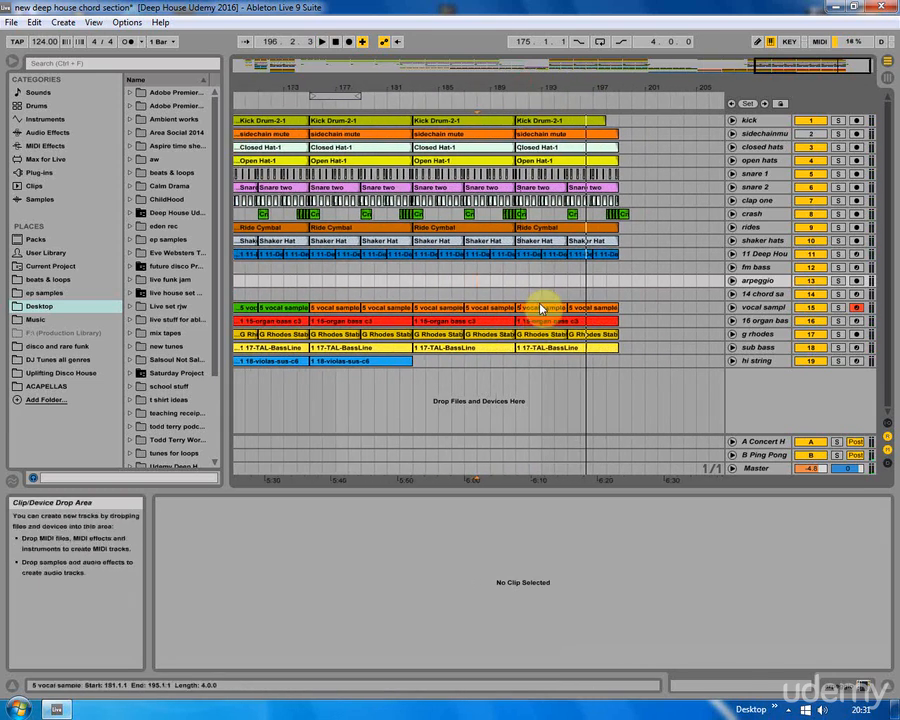
# Copy the vocal sample, organ bass, G Rhodes Stab and TAL-BassLine clips from bars 191–199 to bars 199–207.
pyautogui.moveTo(524, 310); pyautogui.dragTo(676, 302)
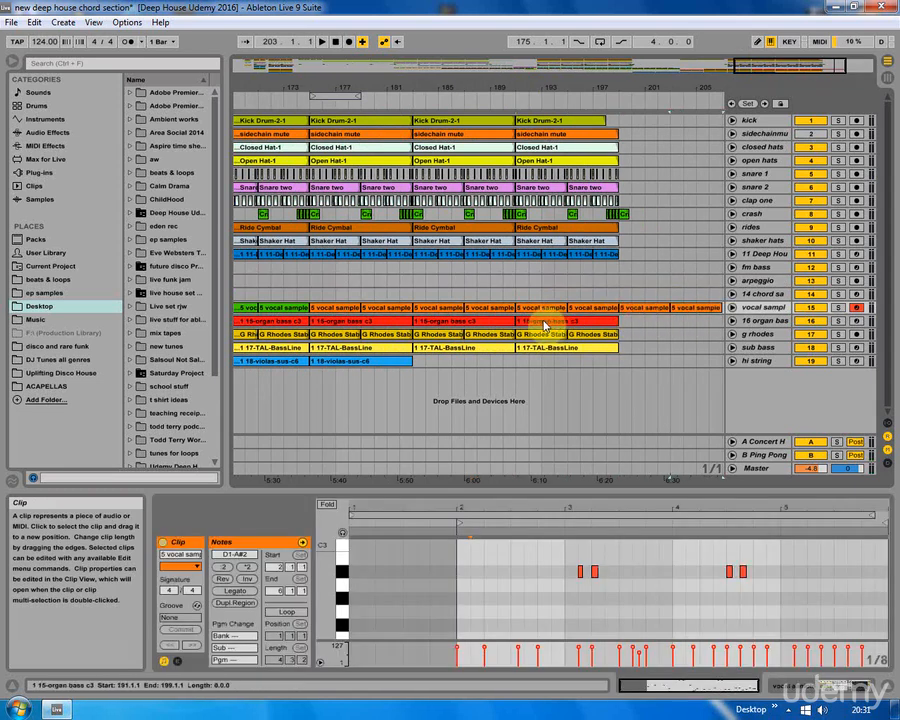
pyautogui.moveTo(538, 325); pyautogui.dragTo(638, 322)
pyautogui.moveTo(578, 339); pyautogui.dragTo(676, 335)
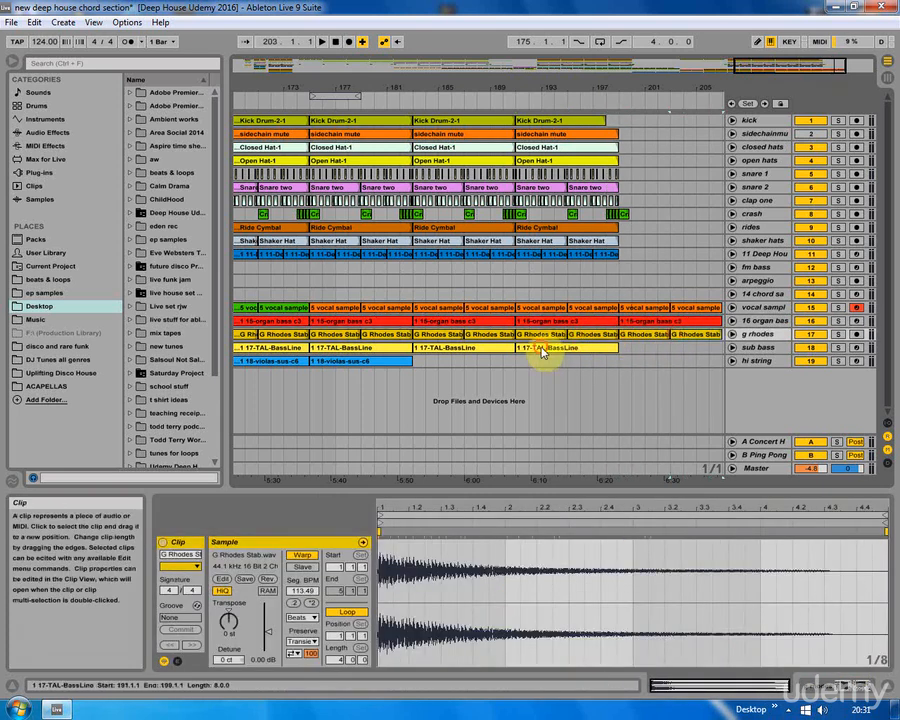
pyautogui.moveTo(540, 352); pyautogui.dragTo(646, 354)
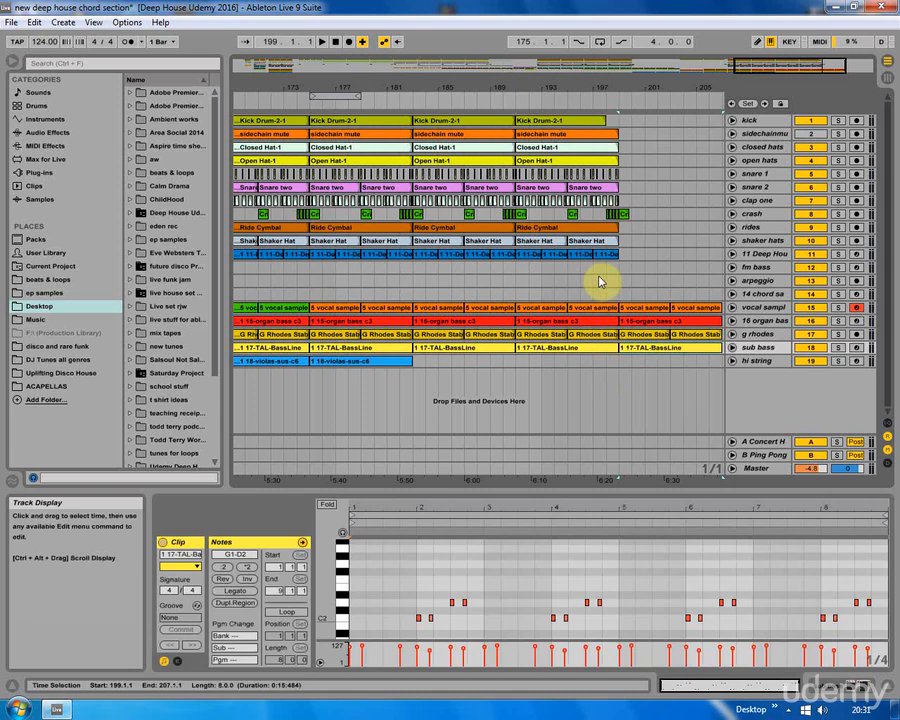
# Play the transition into the new outro section from bar 197.
pyautogui.click(599, 279)
pyautogui.press('space')
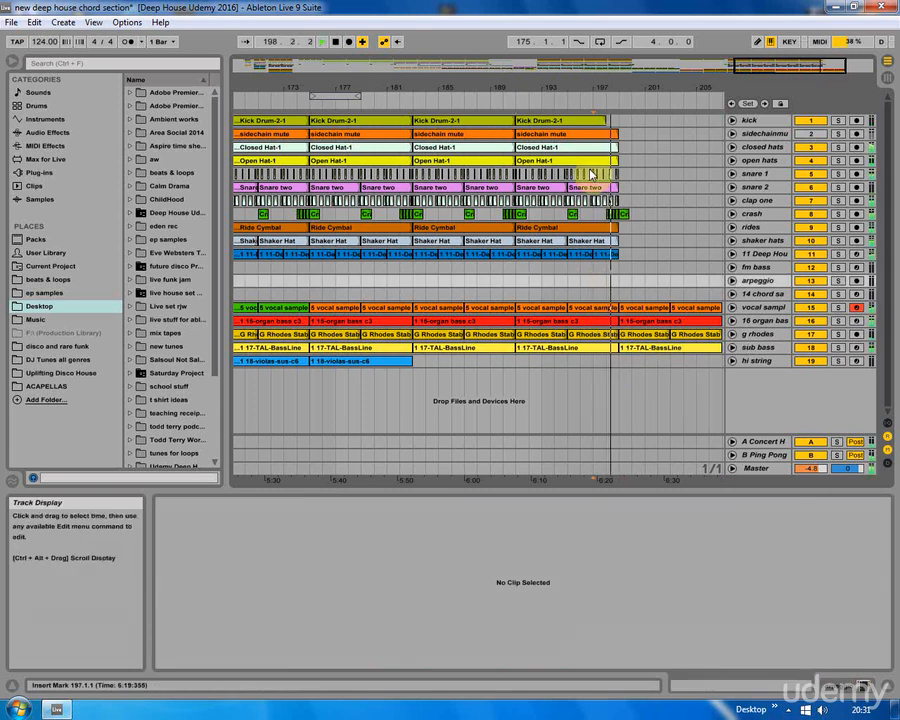
pyautogui.moveTo(617, 88); pyautogui.dragTo(502, 88)
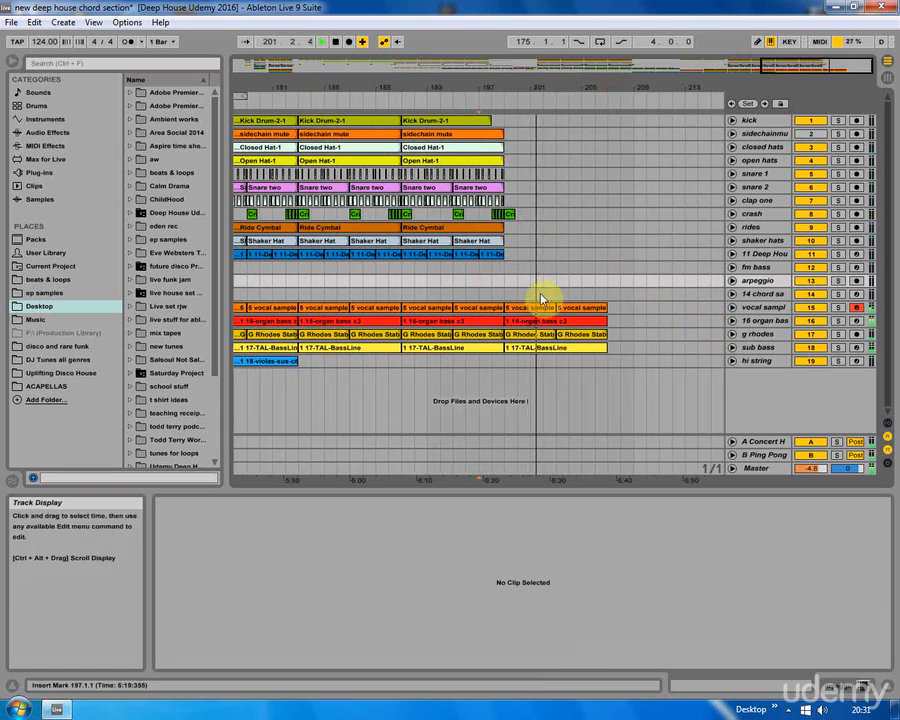
# Shorten the last TAL-BassLine clip on the sub bass track to end at bar 203, and play from bar 199.
pyautogui.moveTo(604, 346); pyautogui.dragTo(553, 348)
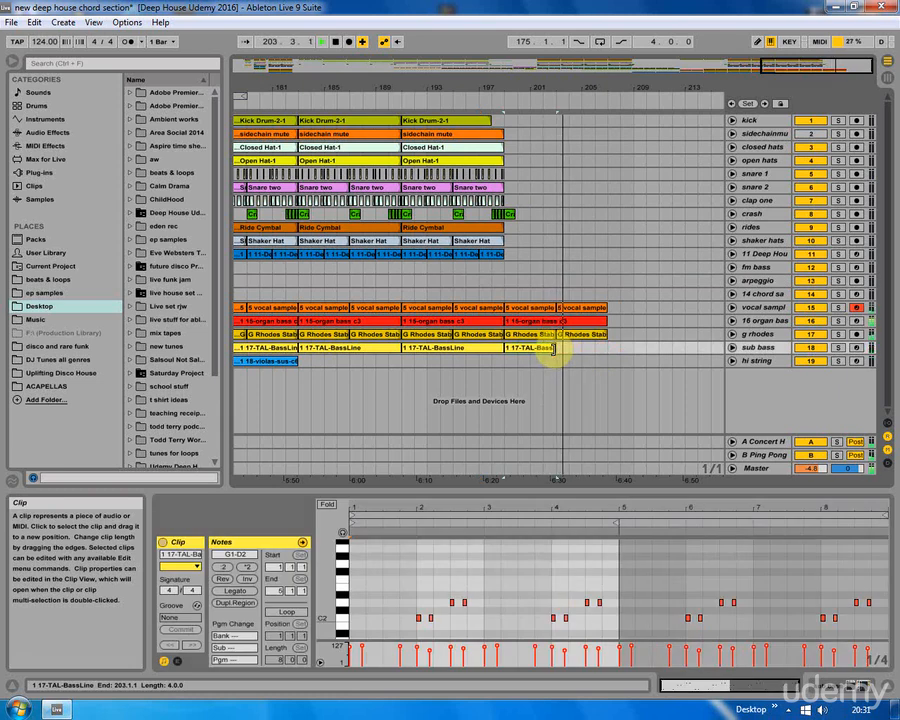
pyautogui.press('space')
pyautogui.click(559, 352)
pyautogui.click(542, 350)
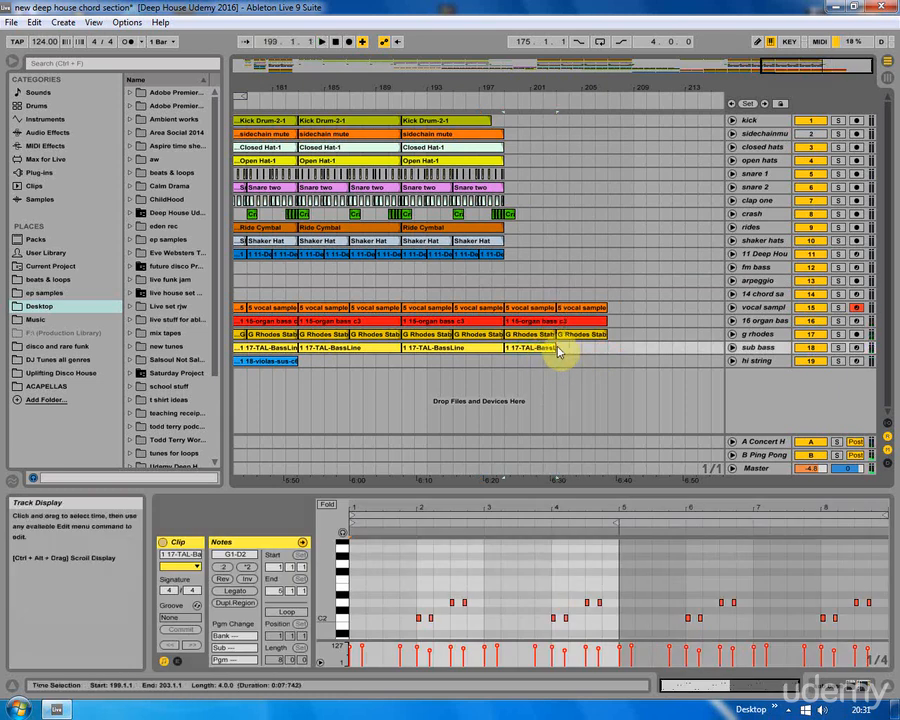
pyautogui.moveTo(562, 351)
pyautogui.mouseDown()
pyautogui.moveTo(605, 352)
pyautogui.moveTo(560, 352)
pyautogui.mouseUp()
pyautogui.click(503, 363)
pyautogui.press('space')
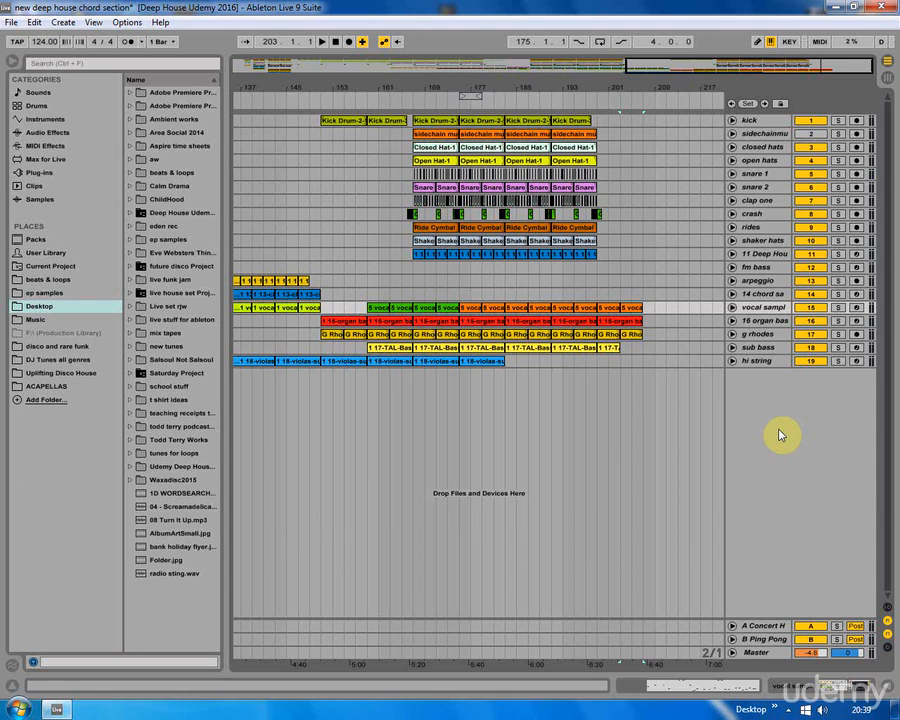
# Copy a four-bar chord sample pad clip to bar 207 on the 14 chord track and delete every note except the first G2.
pyautogui.moveTo(311, 302); pyautogui.dragTo(655, 306)
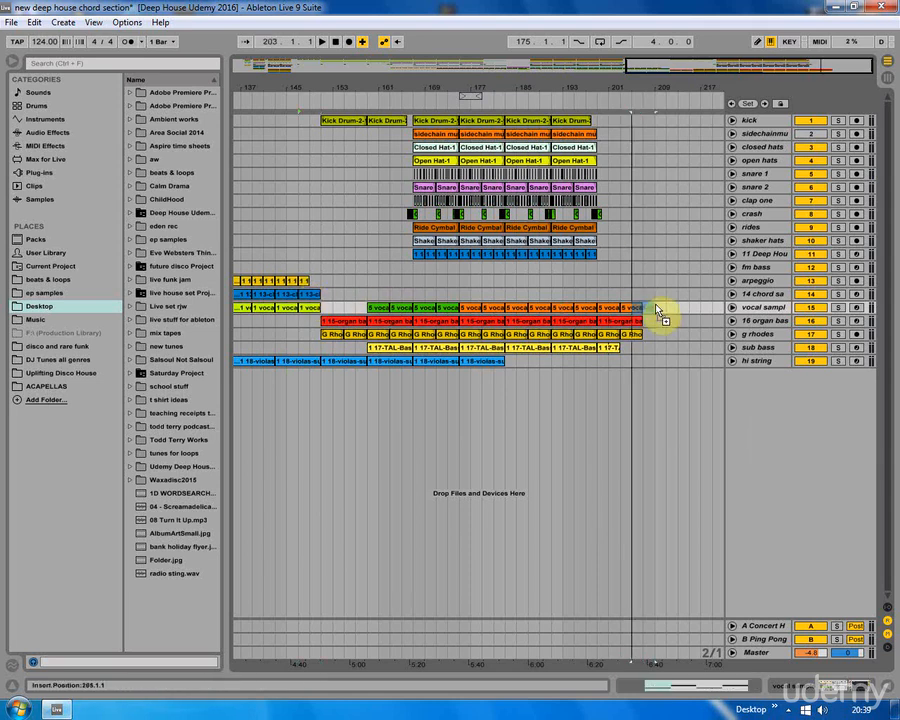
pyautogui.click(631, 305)
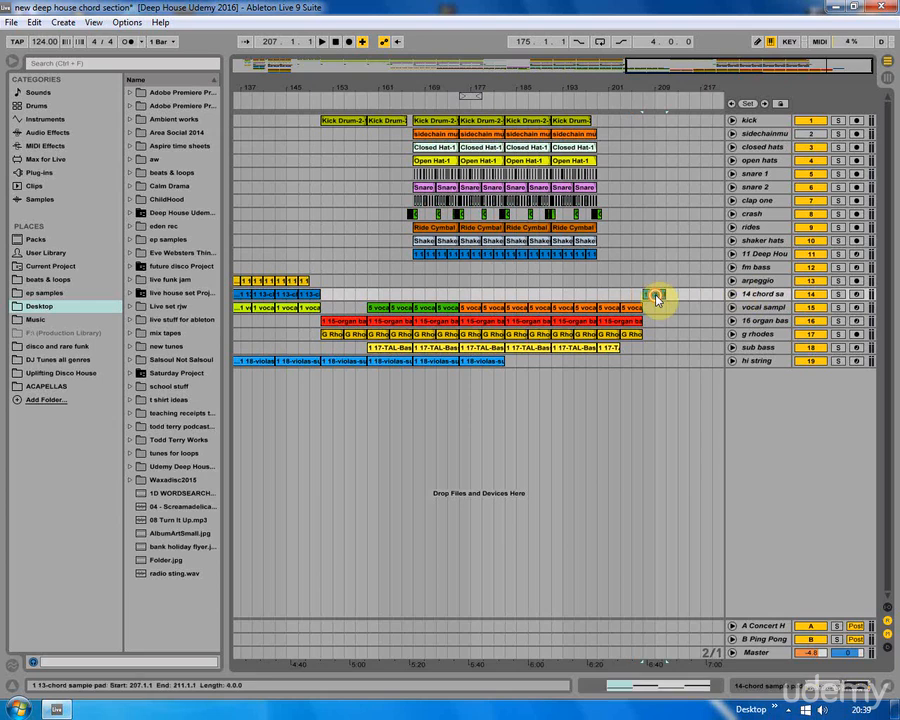
pyautogui.doubleClick(652, 295)
pyautogui.moveTo(578, 502); pyautogui.dragTo(563, 254)
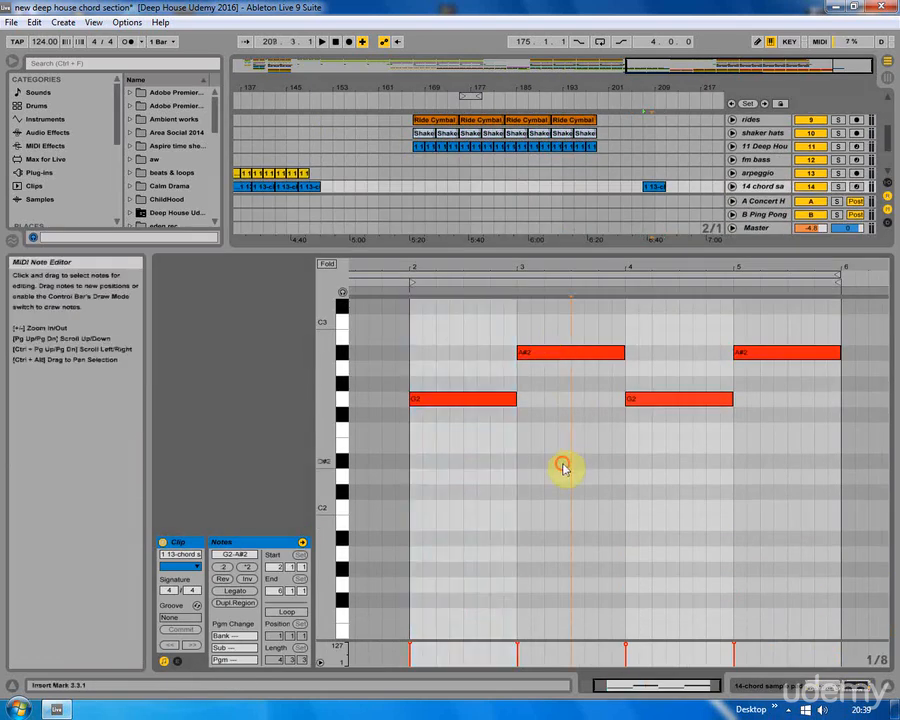
pyautogui.moveTo(562, 465); pyautogui.dragTo(760, 350)
pyautogui.press('Delete')
# Lengthen the G2 note in the chord clip to end at 3.4.1 and play the clip from bar 207.
pyautogui.press('space')
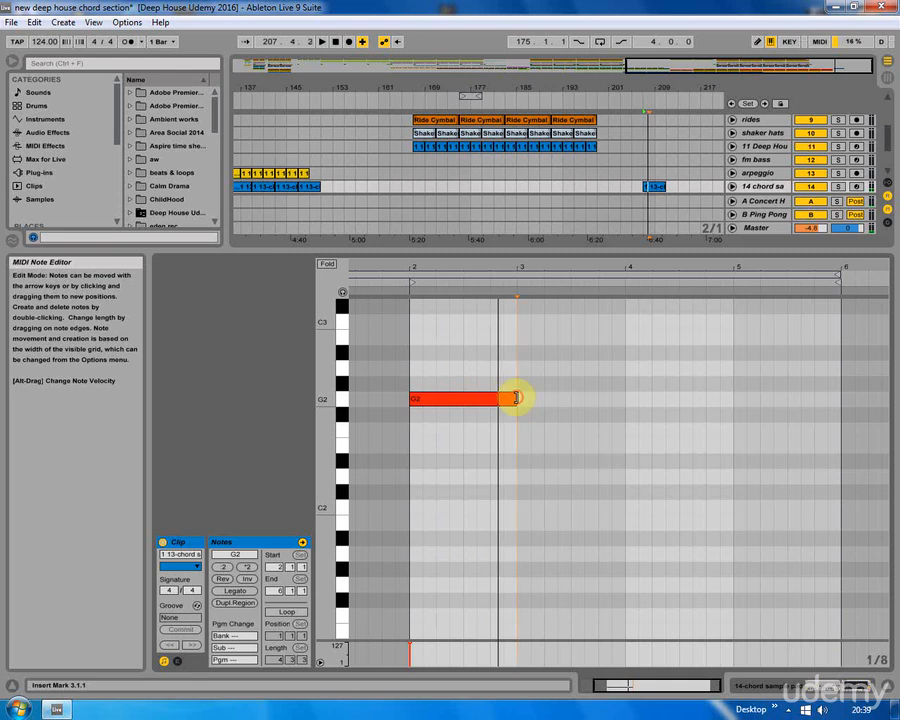
pyautogui.moveTo(516, 398); pyautogui.dragTo(572, 399)
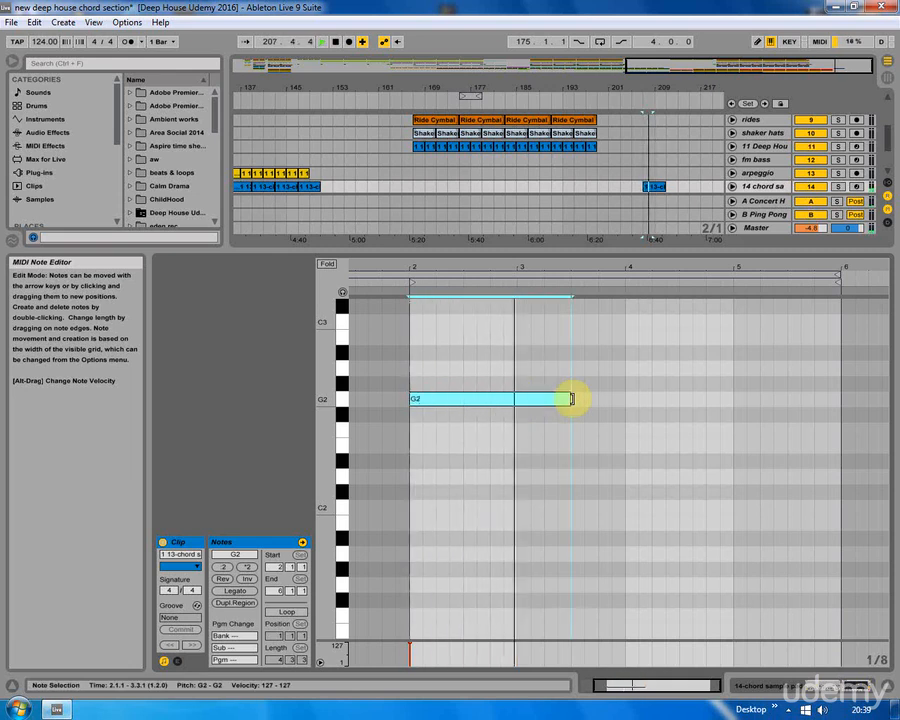
pyautogui.moveTo(572, 399); pyautogui.dragTo(599, 399)
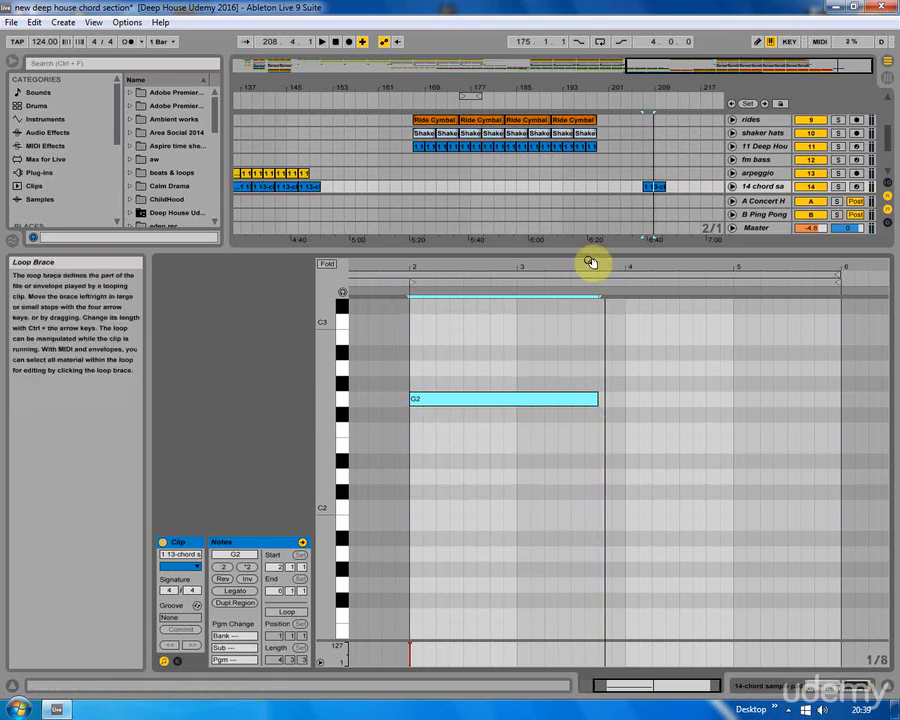
pyautogui.click(640, 188)
pyautogui.press('space')
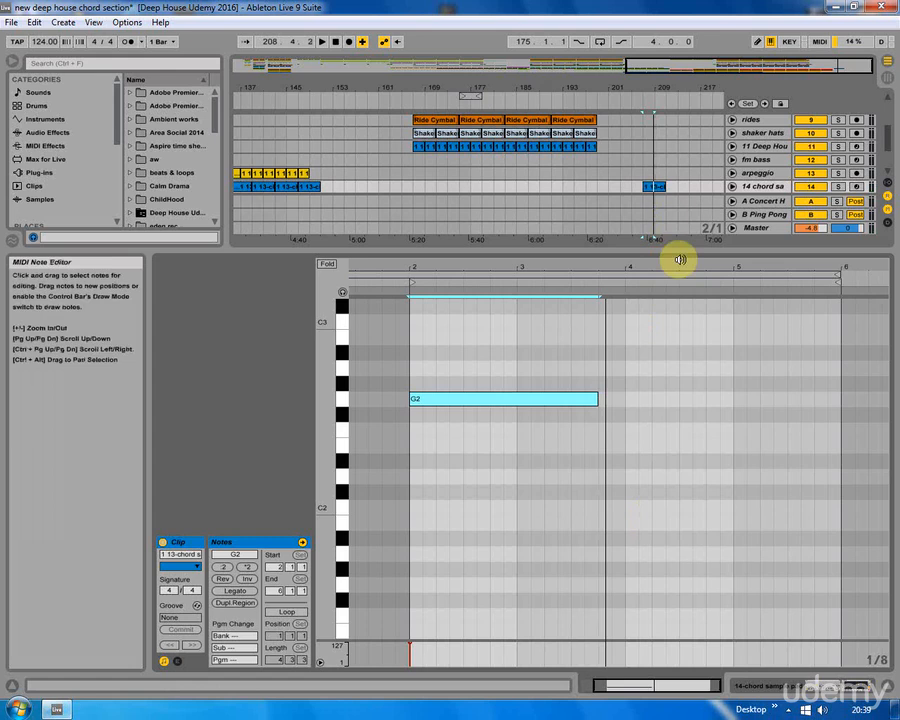
# Reshape the Filter Freq automation on the 14 chord track so it rises across the chord clip from bar 207.
pyautogui.moveTo(675, 250); pyautogui.dragTo(647, 540)
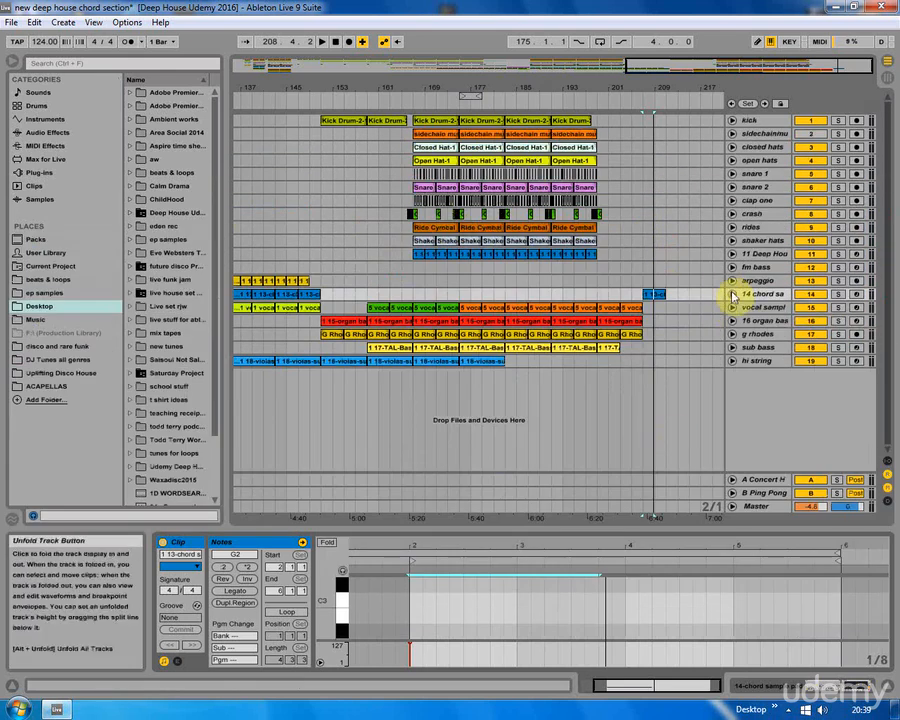
pyautogui.click(732, 294)
pyautogui.moveTo(661, 325)
pyautogui.mouseDown()
pyautogui.moveTo(643, 333)
pyautogui.moveTo(648, 306)
pyautogui.moveTo(645, 335)
pyautogui.mouseUp()
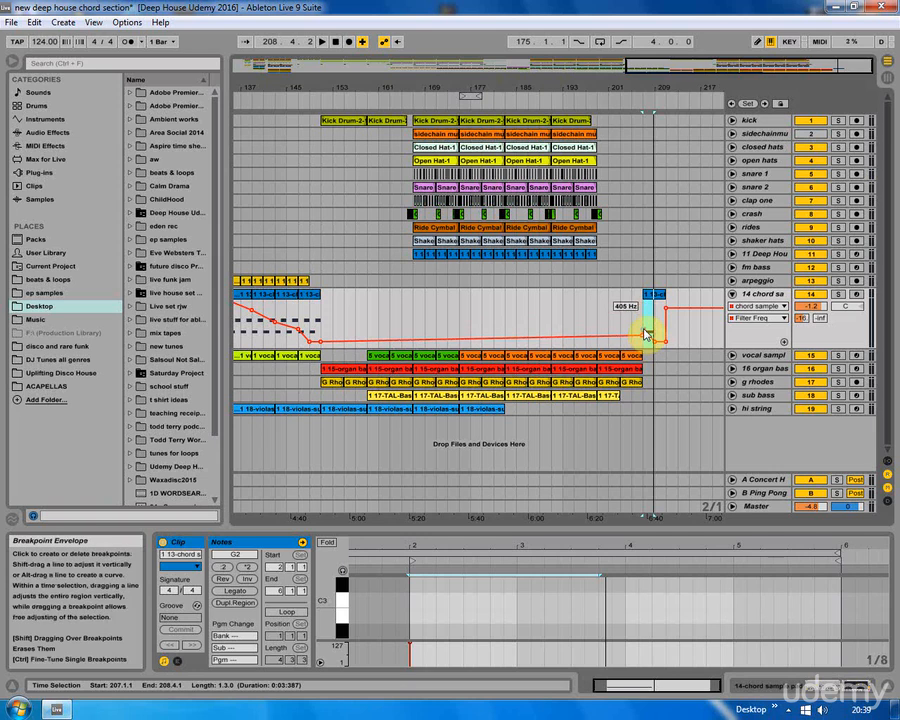
pyautogui.click(644, 333)
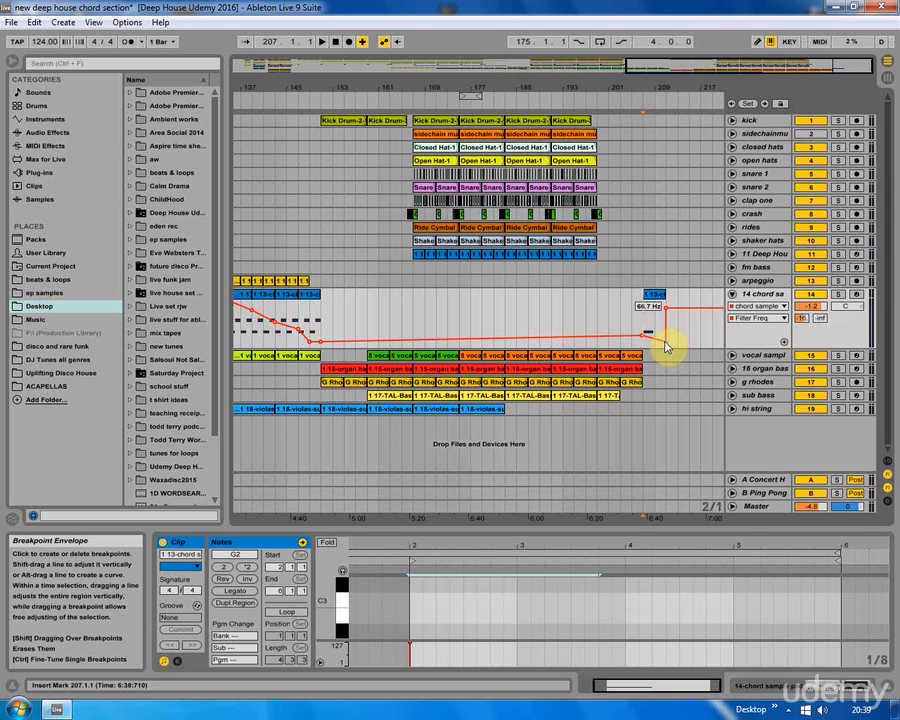
pyautogui.moveTo(671, 90); pyautogui.dragTo(565, 285)
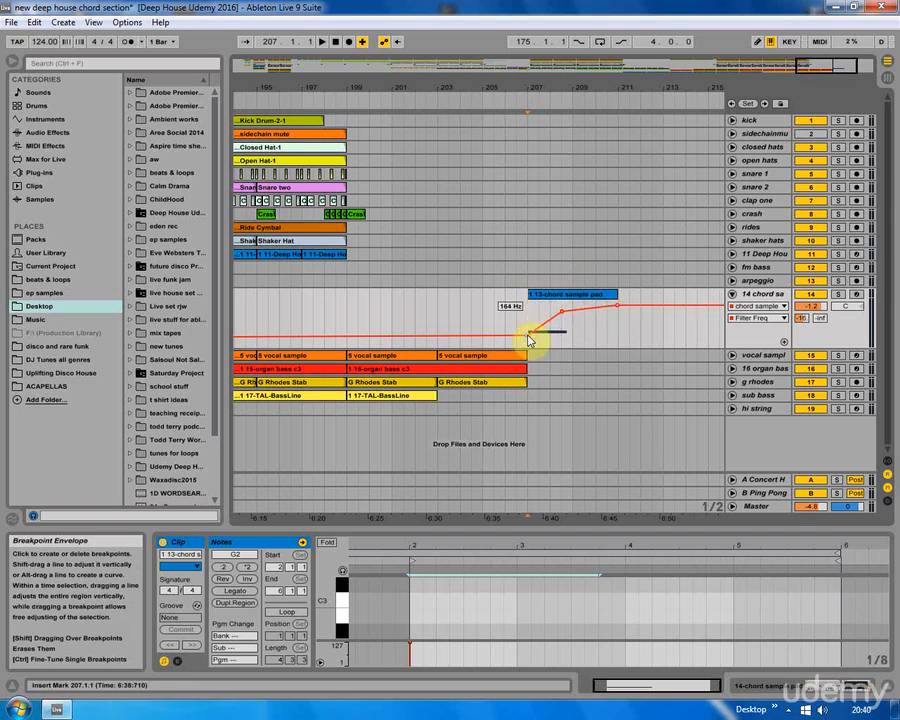
# Shorten the chord sample pad clip at bar 207 to end at bar 209, and play from 205.3.1.
pyautogui.moveTo(616, 294); pyautogui.dragTo(573, 294)
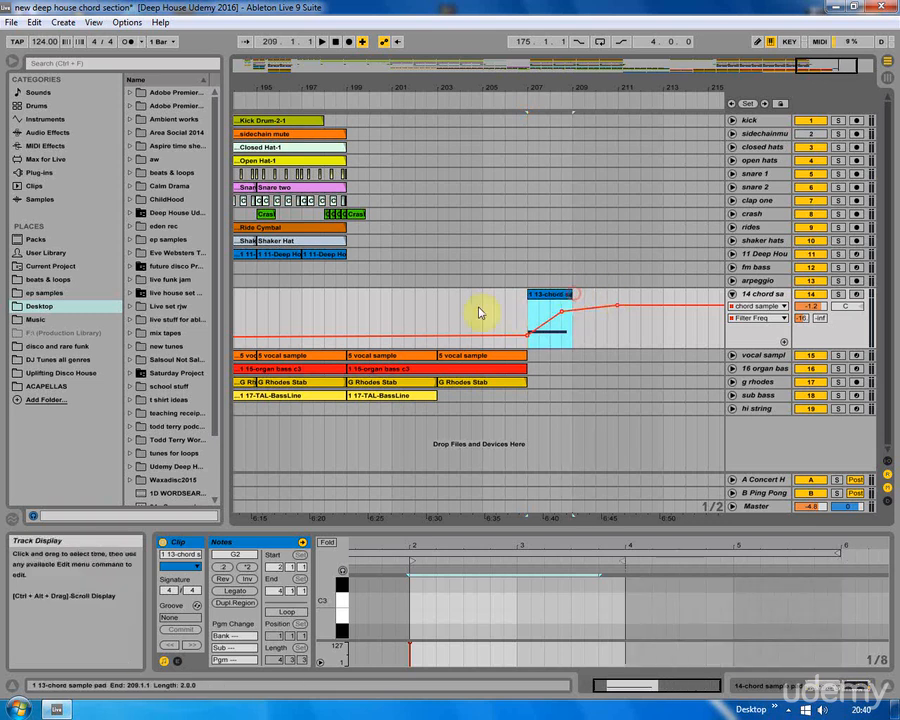
pyautogui.click(509, 306)
pyautogui.press('space')
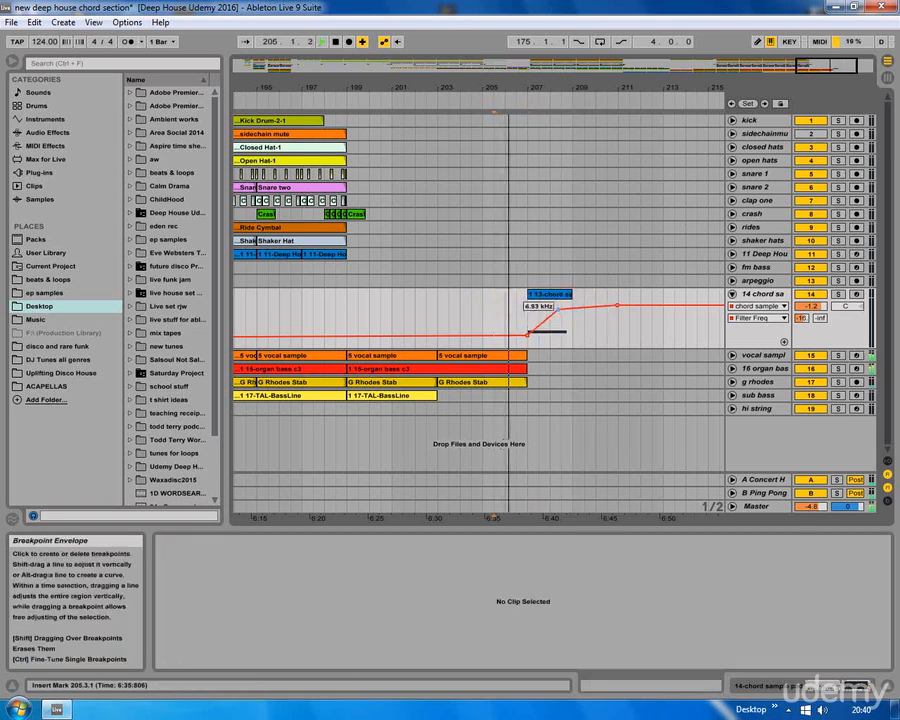
# Adjust the upper Filter Freq breakpoint, shorten the chord clip to end at 208.3.1, and play from bar 206.
pyautogui.click(558, 304)
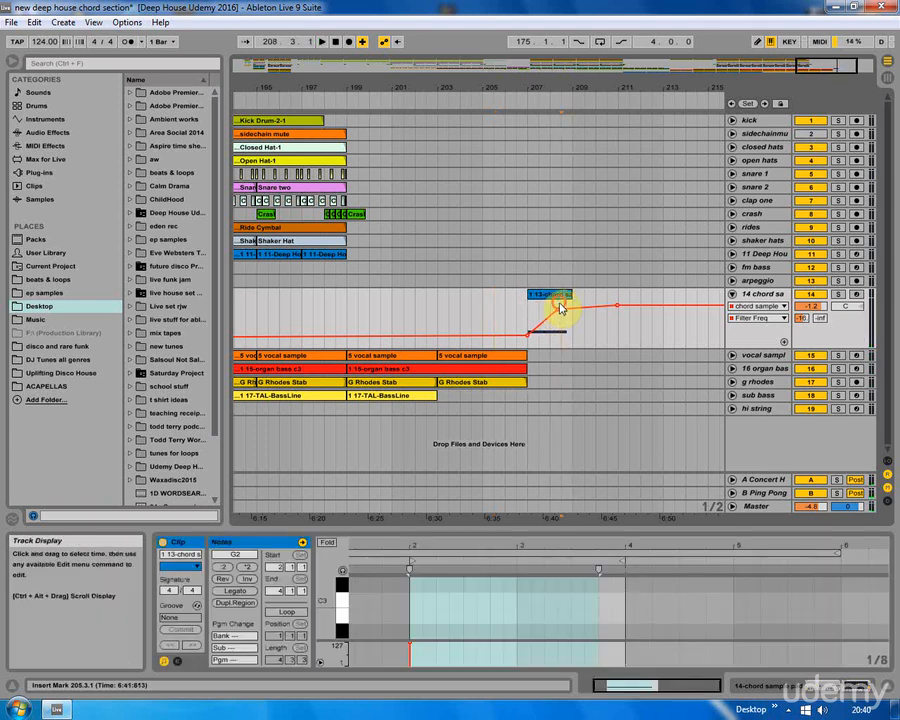
pyautogui.click(561, 296)
pyautogui.click(512, 310)
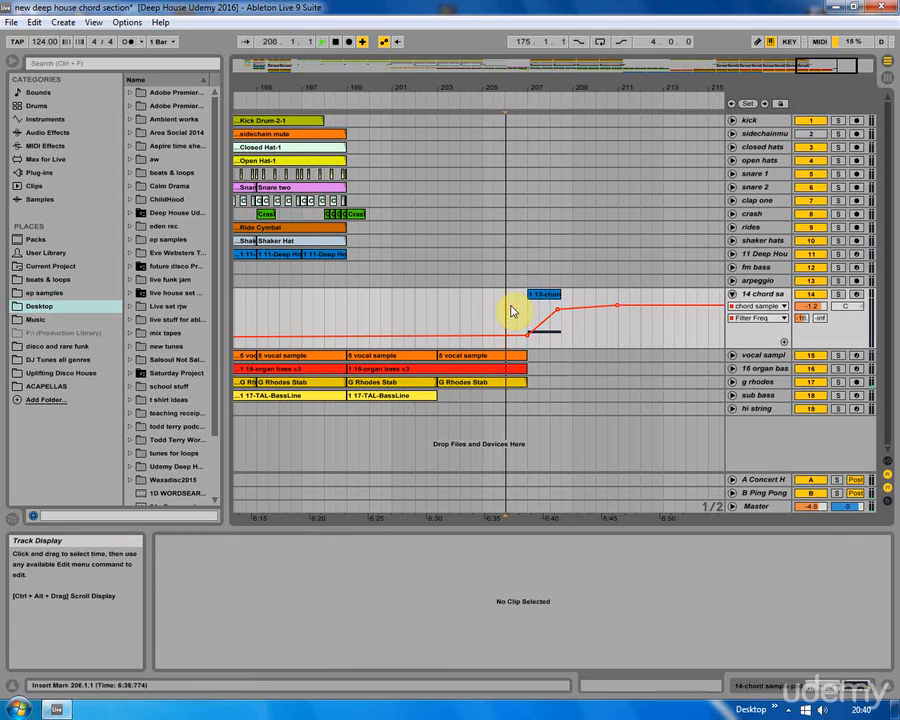
pyautogui.moveTo(565, 86); pyautogui.dragTo(509, 86)
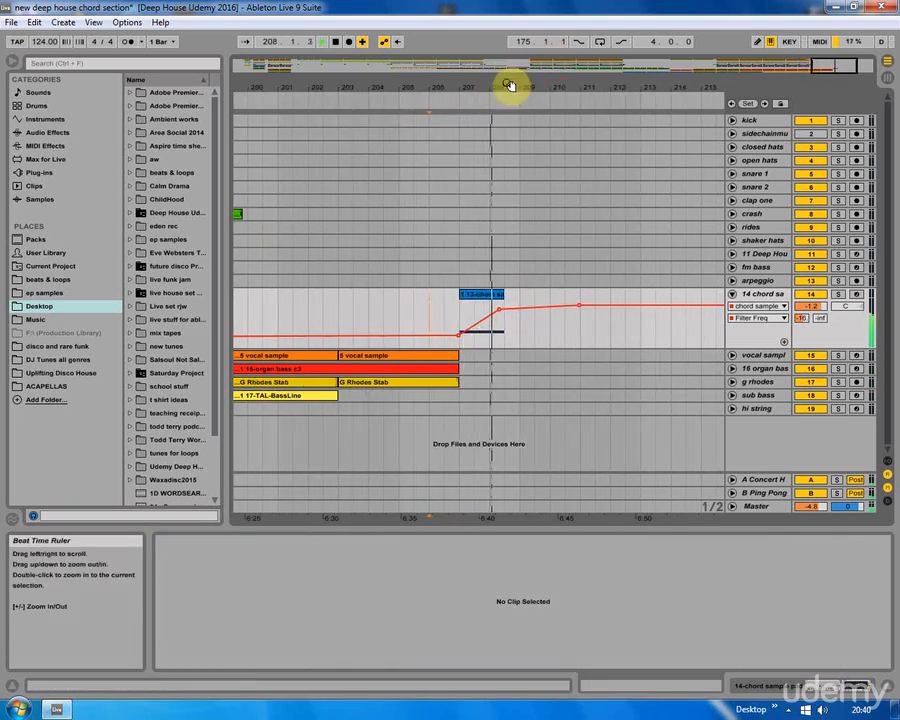
pyautogui.press('space')
# Play the end of the section from bar 203 into the filtered chord.
pyautogui.moveTo(509, 85); pyautogui.dragTo(621, 45)
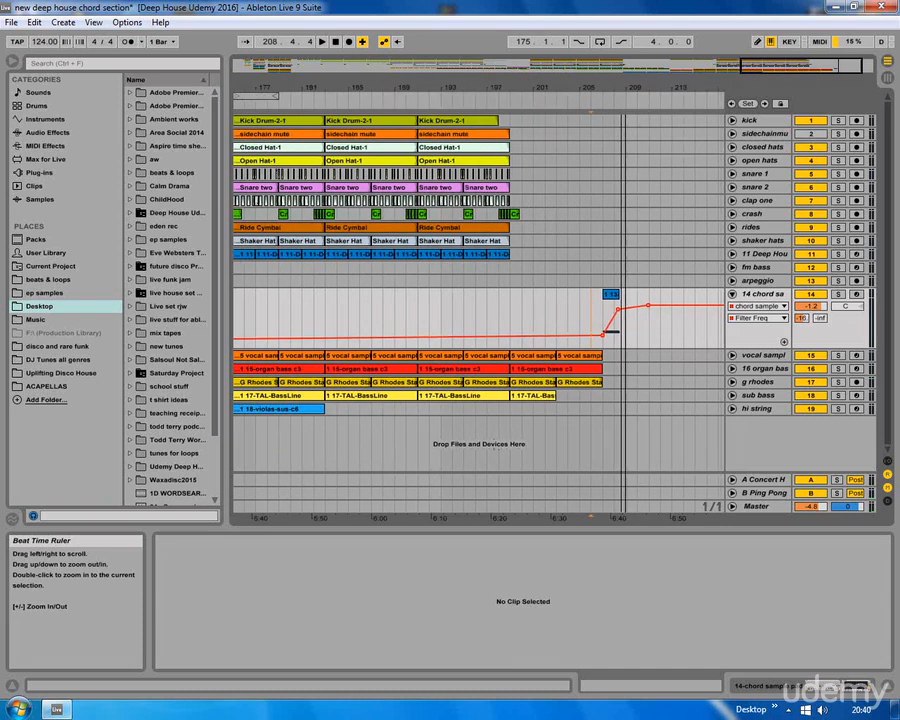
pyautogui.click(558, 307)
pyautogui.press('space')
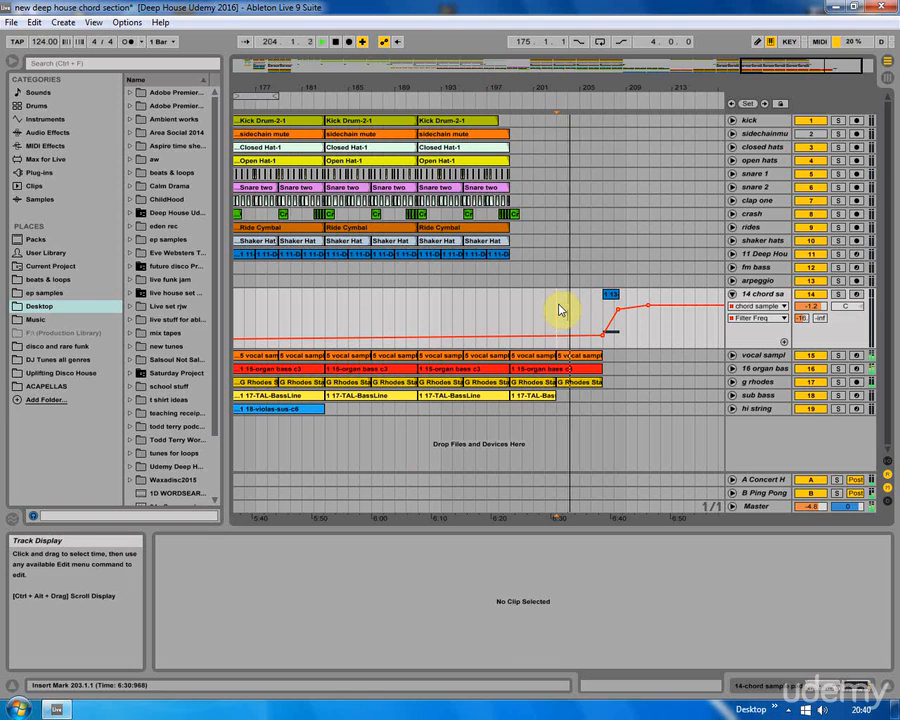
# Move the chord clip's upper Filter Freq breakpoint slightly earlier and higher, and replay the ending with the clip ending at 208.3.1.
pyautogui.moveTo(635, 86); pyautogui.dragTo(612, 193)
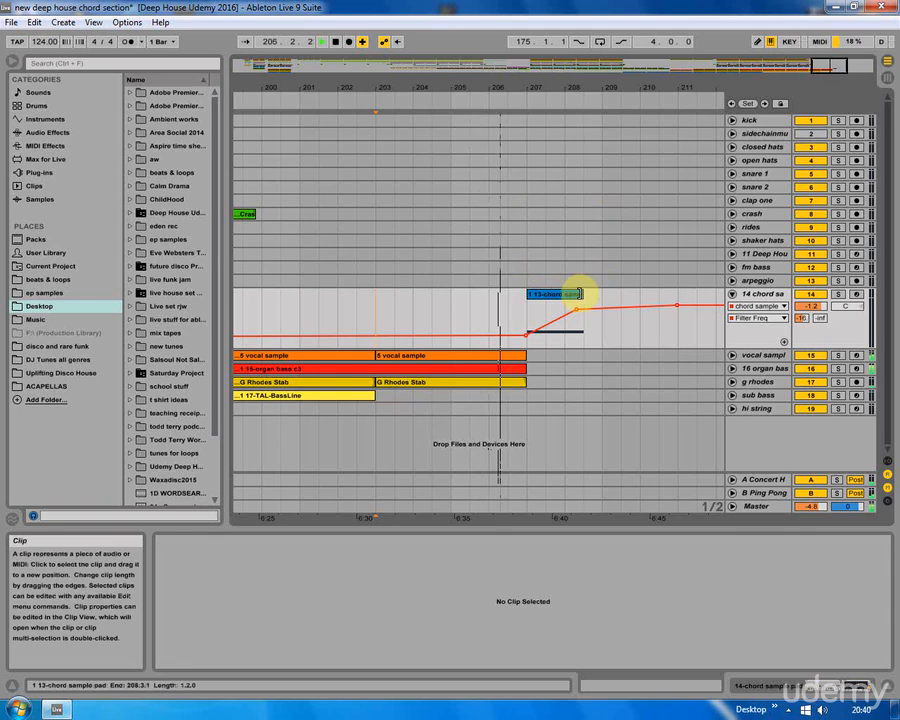
pyautogui.moveTo(596, 82); pyautogui.dragTo(566, 288)
pyautogui.click(560, 295)
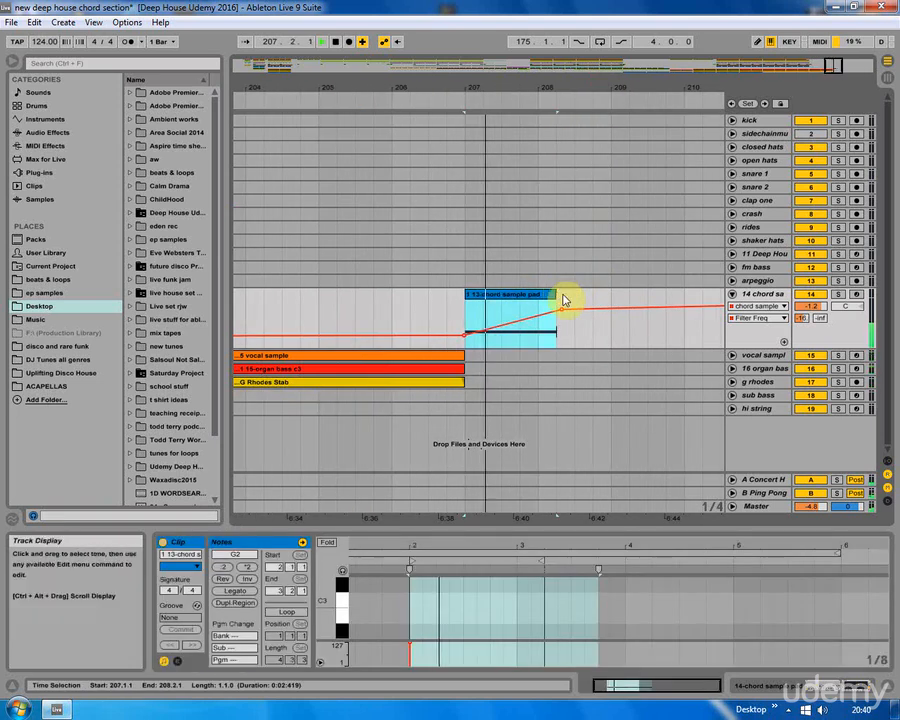
pyautogui.moveTo(470, 83); pyautogui.dragTo(493, 97)
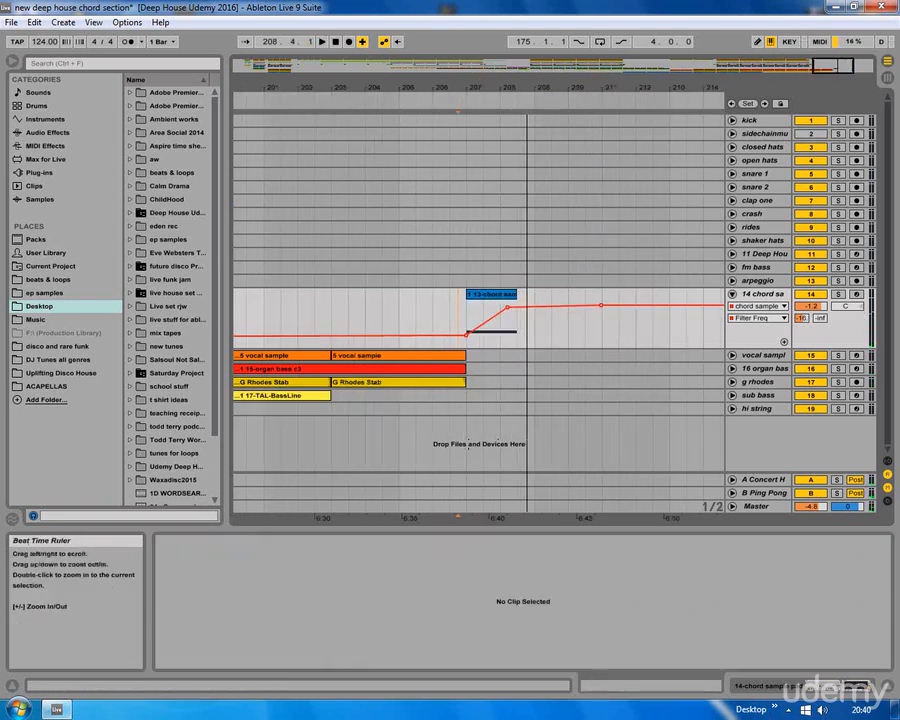
pyautogui.press('space')
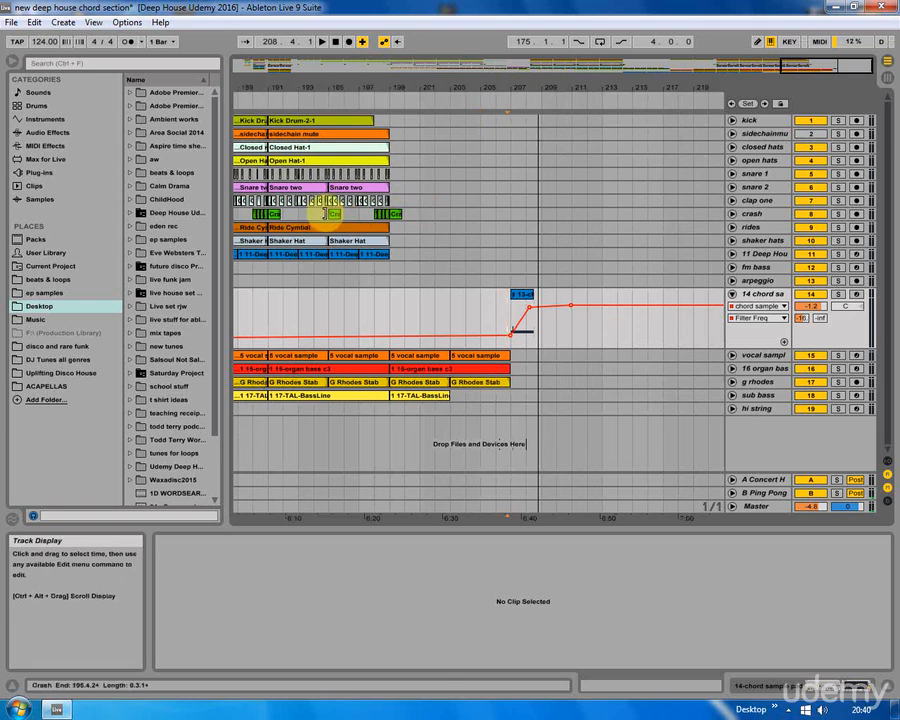
# Copy a crash clip to bar 208 on the crash track and reverse its sample.
pyautogui.moveTo(330, 212); pyautogui.dragTo(534, 212)
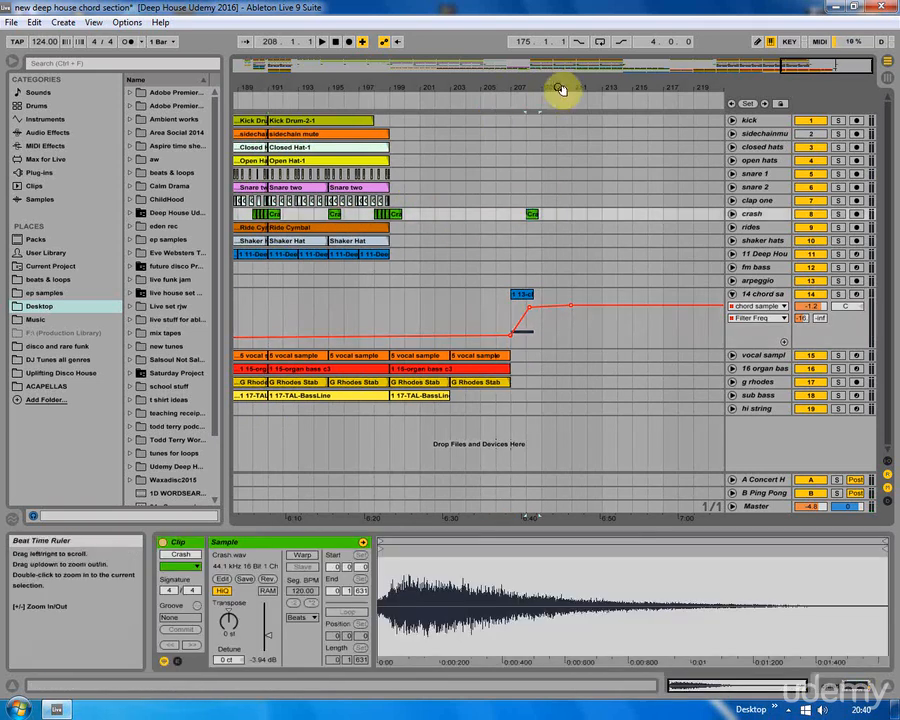
pyautogui.moveTo(558, 88); pyautogui.dragTo(558, 115)
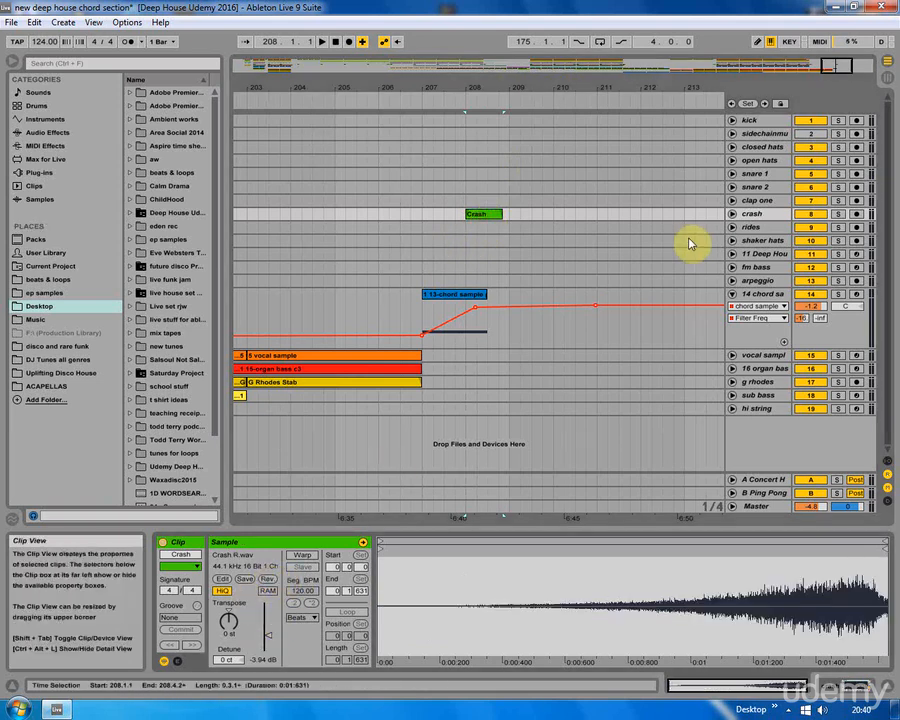
# Unfold the crash track and move the reversed crash clip so it ends exactly at bar 209.
pyautogui.click(732, 214)
pyautogui.moveTo(518, 88); pyautogui.dragTo(518, 130)
pyautogui.moveTo(434, 216); pyautogui.dragTo(466, 220)
pyautogui.moveTo(530, 88); pyautogui.dragTo(530, 150)
pyautogui.moveTo(518, 225); pyautogui.dragTo(502, 221)
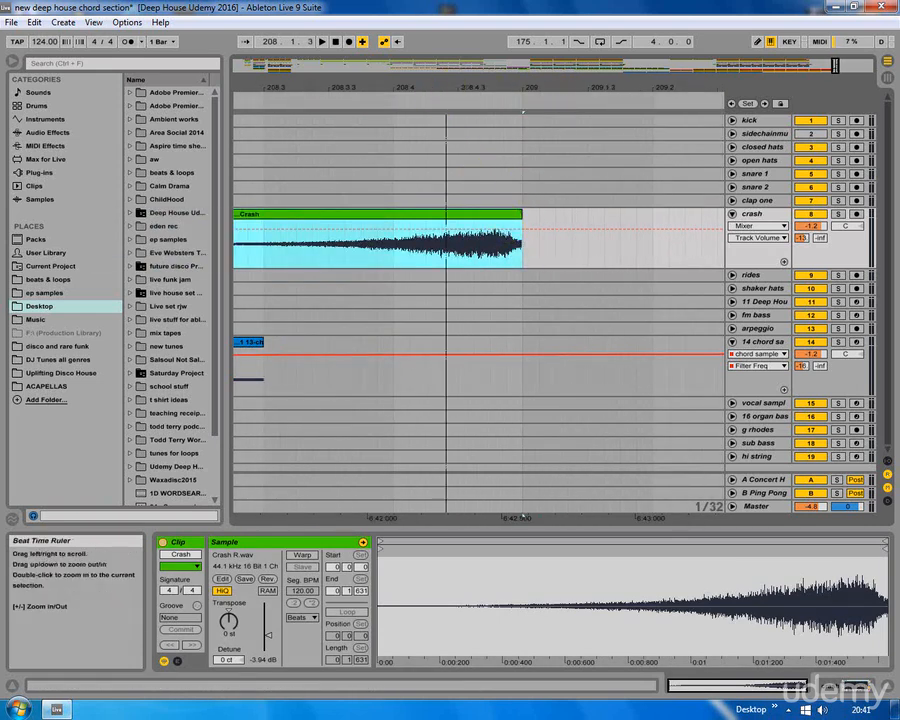
# Play the filtered chord and reversed crash from 206.4.3.
pyautogui.moveTo(442, 100); pyautogui.dragTo(442, 70)
pyautogui.click(243, 224)
pyautogui.press('space')
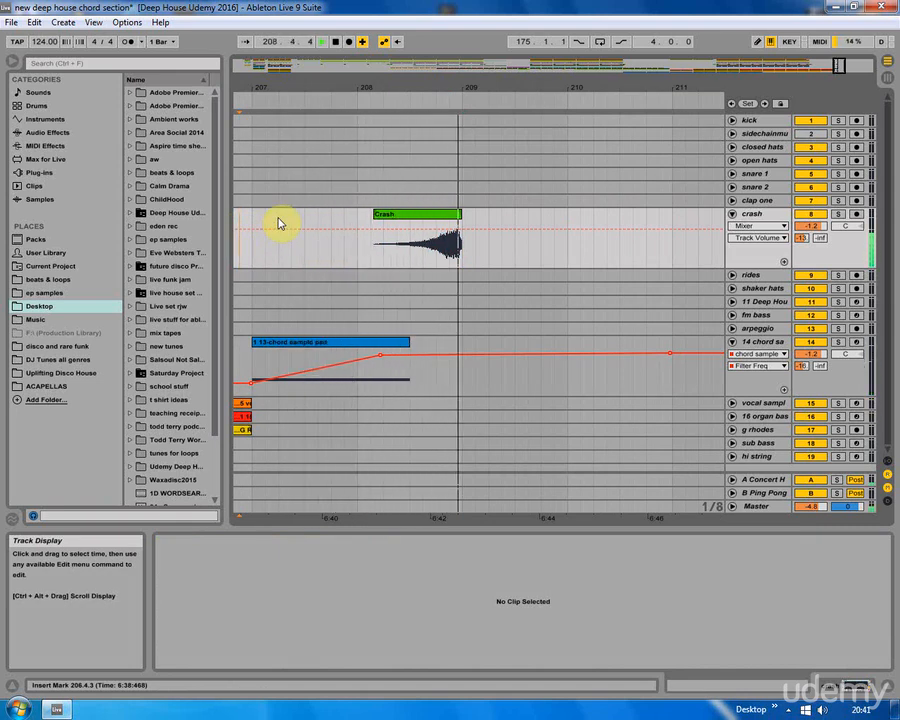
pyautogui.moveTo(428, 88); pyautogui.dragTo(474, 135)
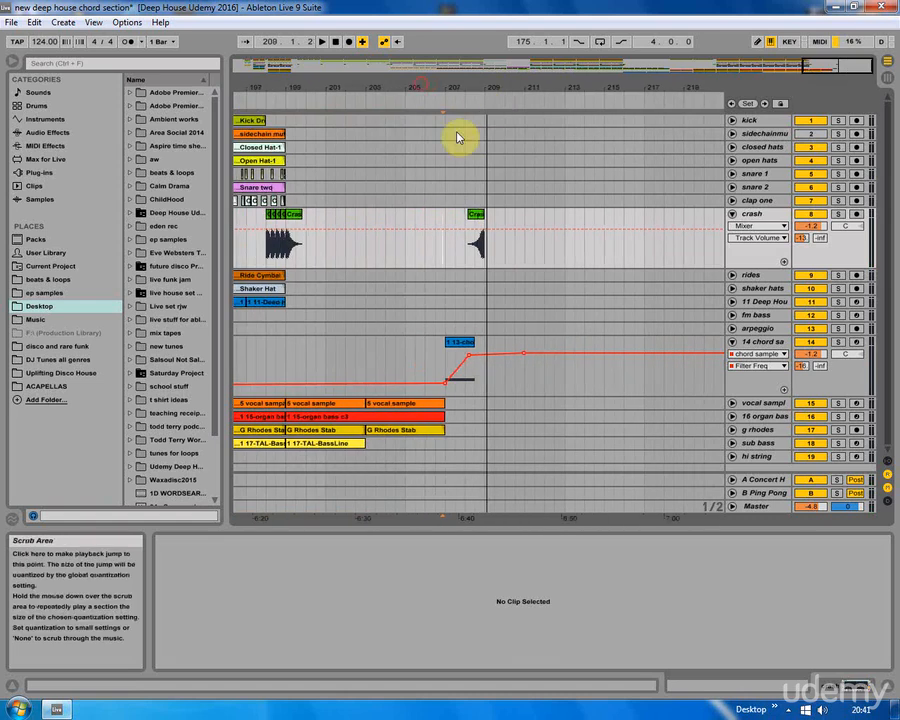
# Fold the crash track and copy the clips in bars 103 to 135 on the kick through 14 chord tracks.
pyautogui.moveTo(386, 88); pyautogui.dragTo(655, 74)
pyautogui.click(733, 215)
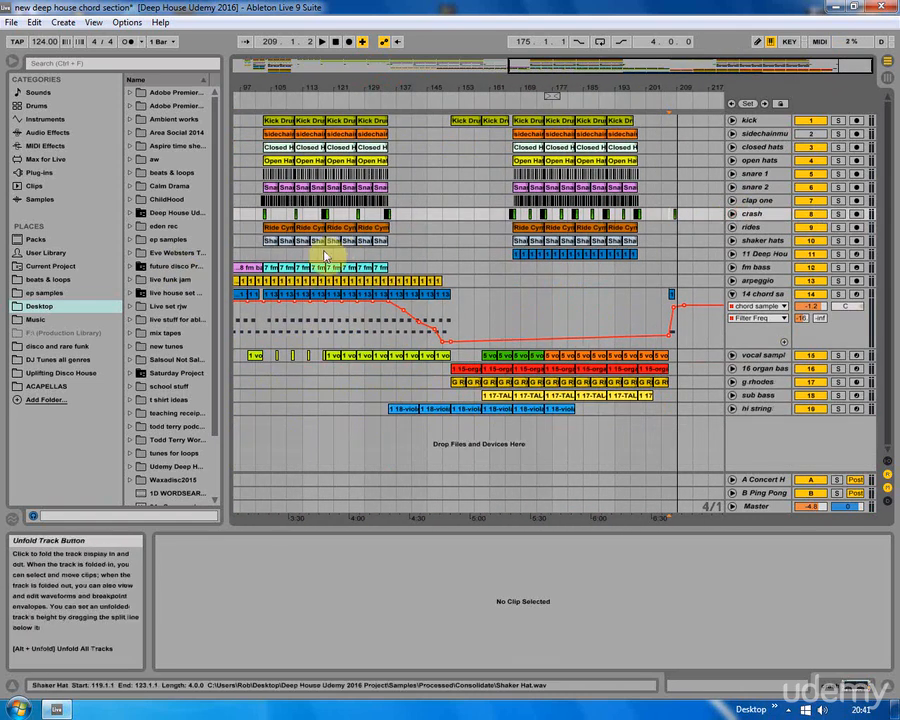
pyautogui.moveTo(257, 76); pyautogui.dragTo(345, 88)
pyautogui.moveTo(345, 316); pyautogui.dragTo(470, 121)
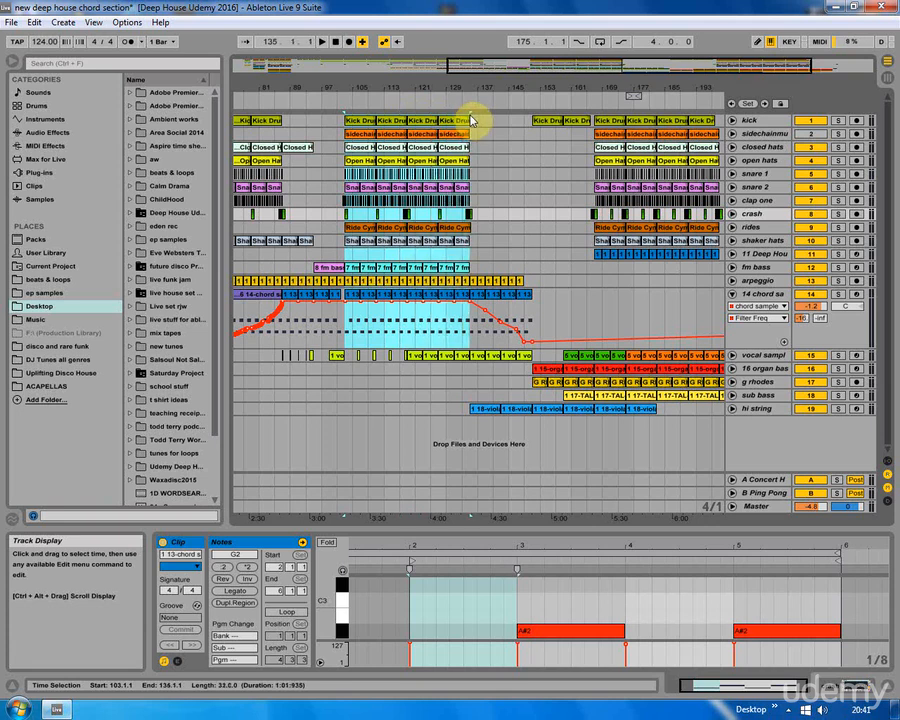
pyautogui.moveTo(381, 85); pyautogui.dragTo(381, 112)
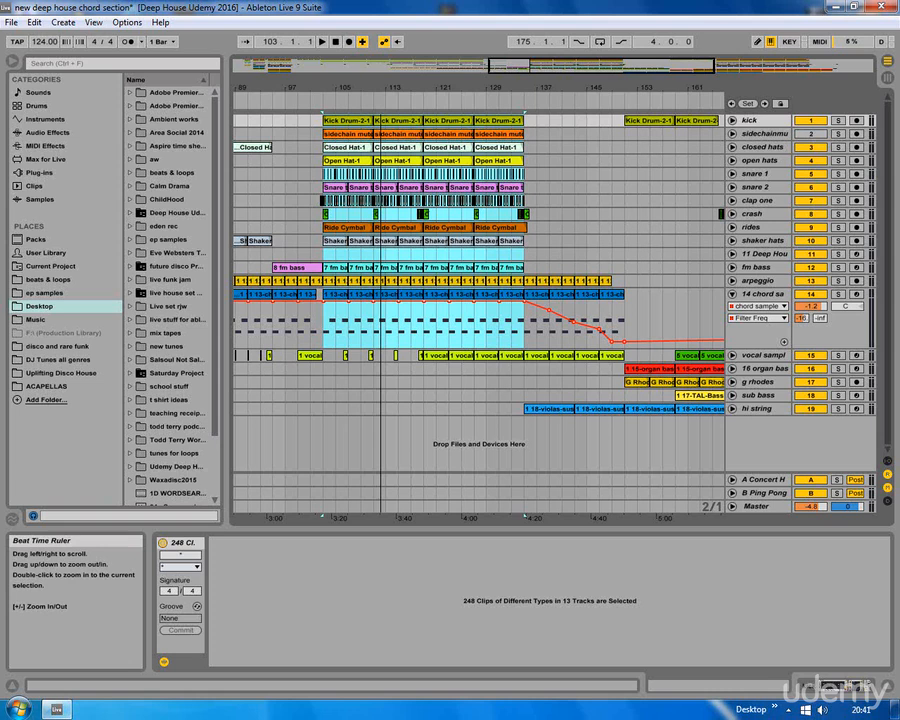
pyautogui.rightClick(344, 120)
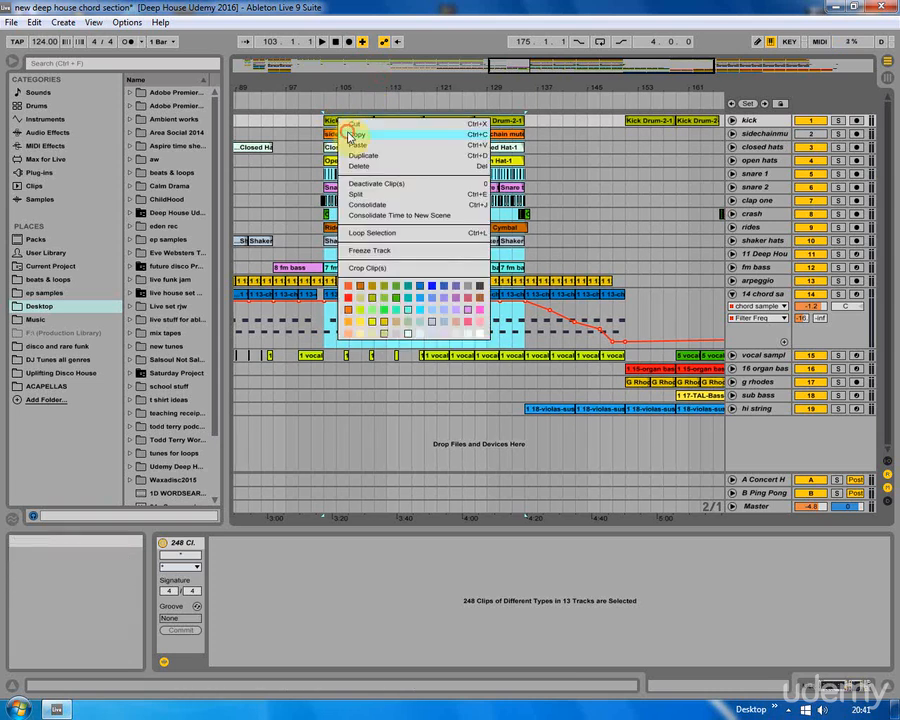
pyautogui.click(348, 136)
# Paste the copied 32-bar section at bar 209, starting on the kick track.
pyautogui.click(731, 67)
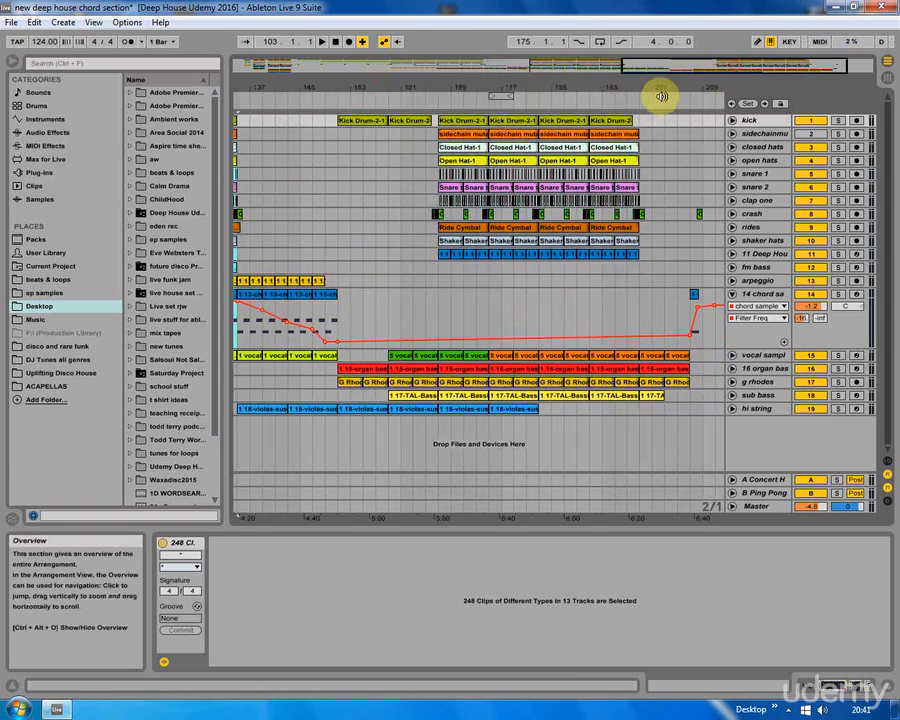
pyautogui.moveTo(667, 88); pyautogui.dragTo(613, 88)
pyautogui.moveTo(685, 87)
pyautogui.mouseDown()
pyautogui.moveTo(682, 98)
pyautogui.moveTo(676, 89)
pyautogui.mouseUp()
pyautogui.click(562, 124)
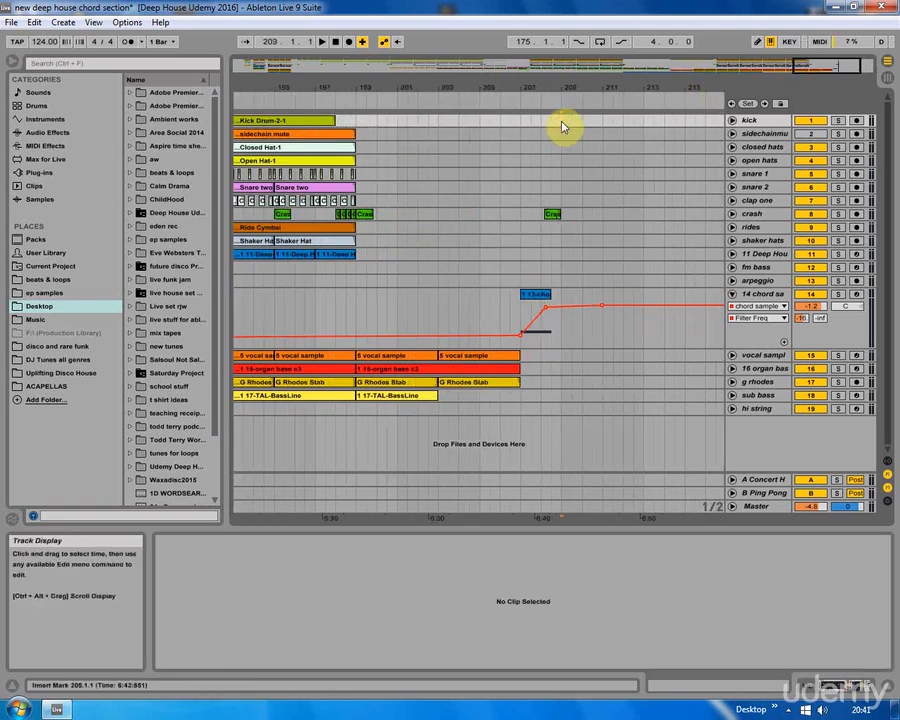
pyautogui.hotkey('ctrl', 'v')
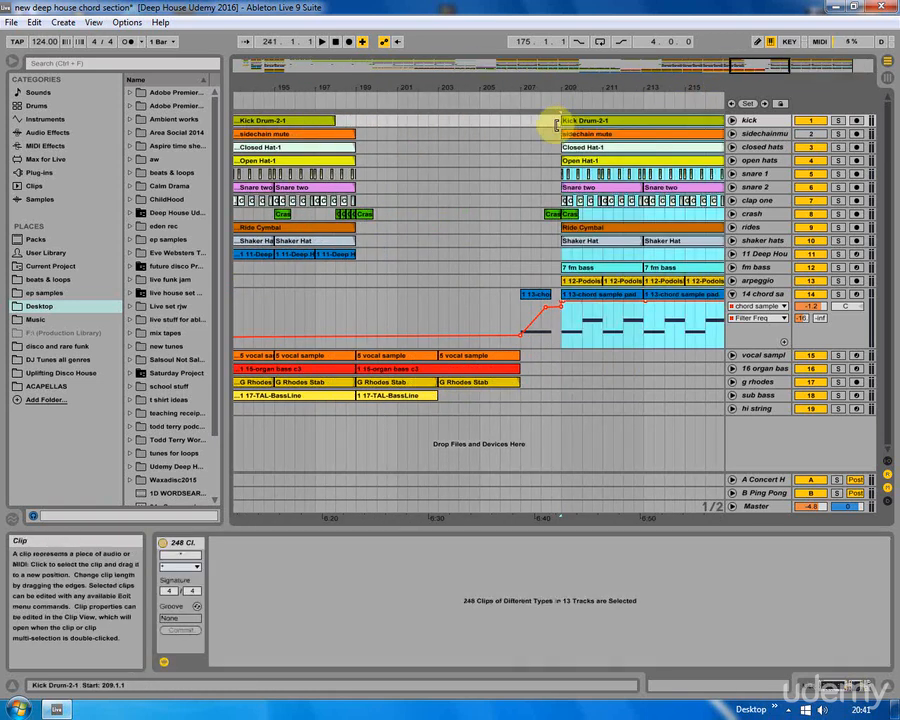
# Play the transition into the pasted section from bar 203 and fold the 14 chord track.
pyautogui.click(447, 163)
pyautogui.click(447, 178)
pyautogui.press('space')
pyautogui.click(733, 295)
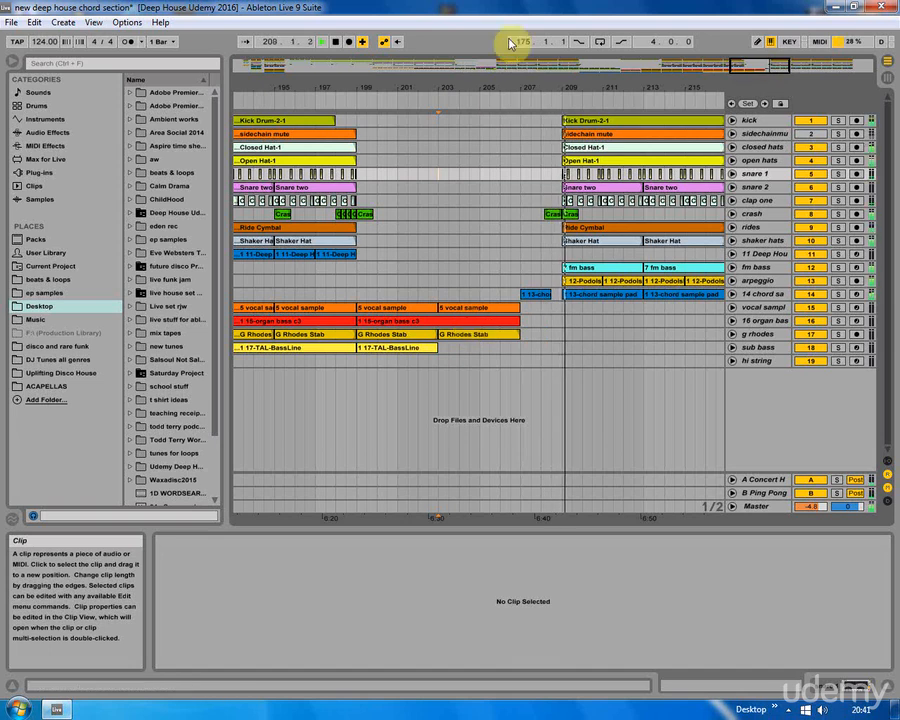
pyautogui.moveTo(523, 87); pyautogui.dragTo(443, 179)
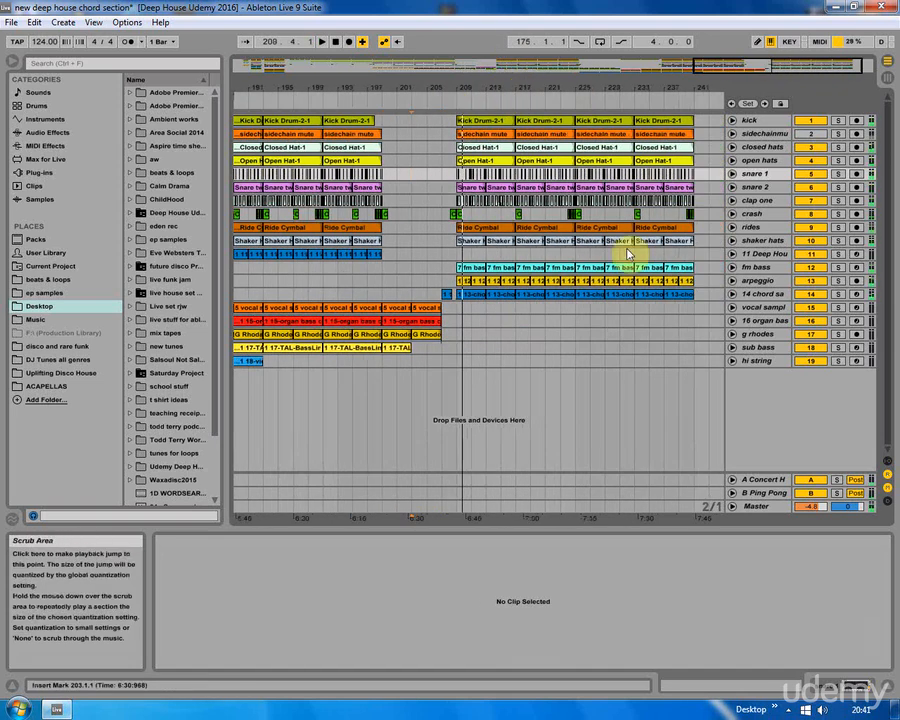
# Lower the 14 chord track's Filter Freq automation at bar 209 and make it climb gradually to its full level at bar 217.
pyautogui.click(732, 294)
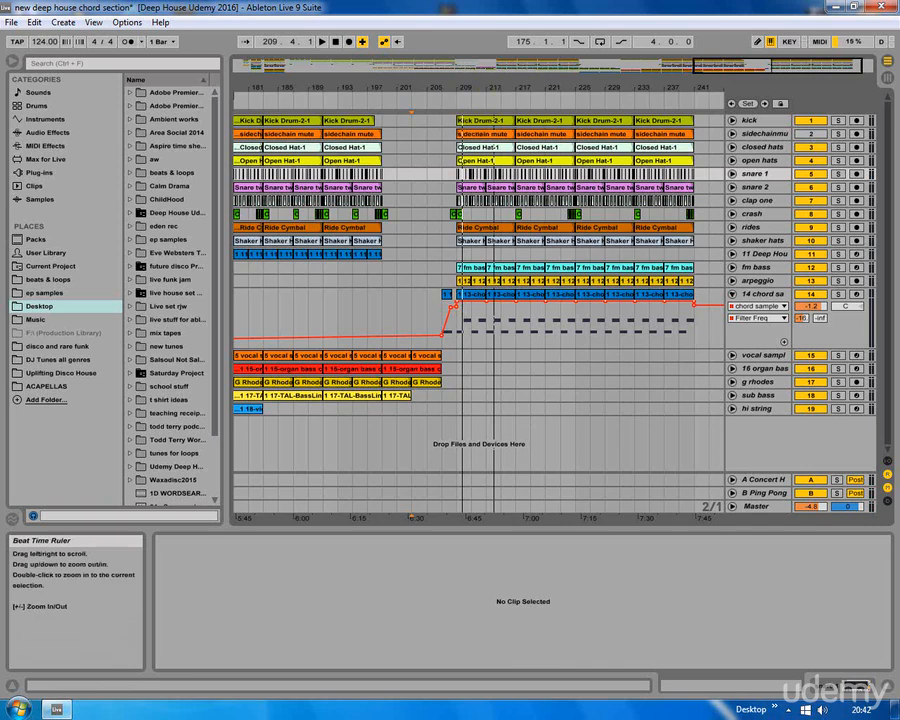
pyautogui.moveTo(463, 88); pyautogui.dragTo(394, 366)
pyautogui.click(404, 306)
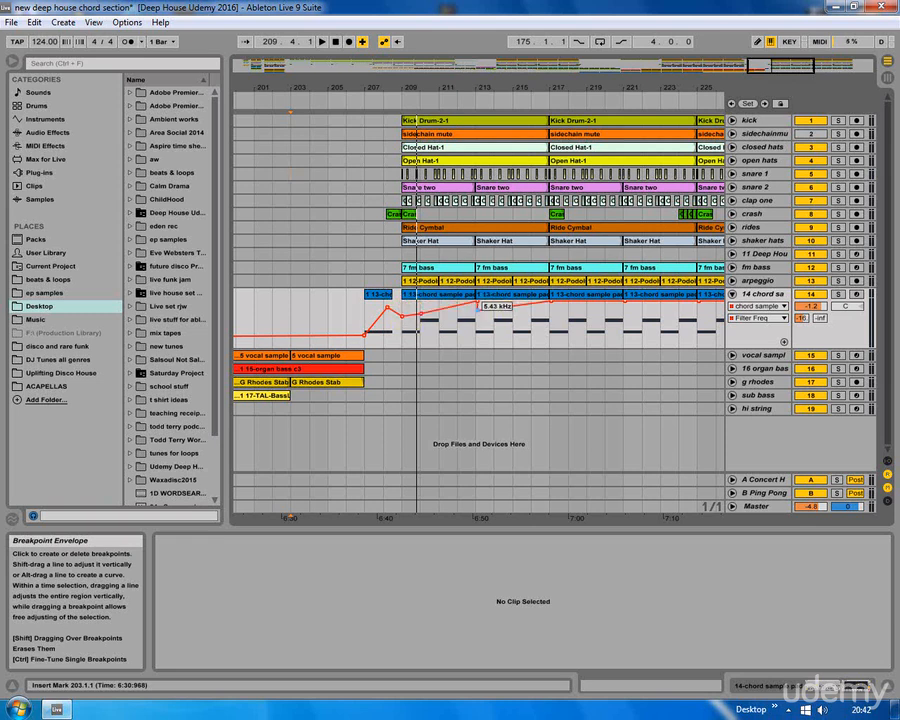
pyautogui.click(479, 309)
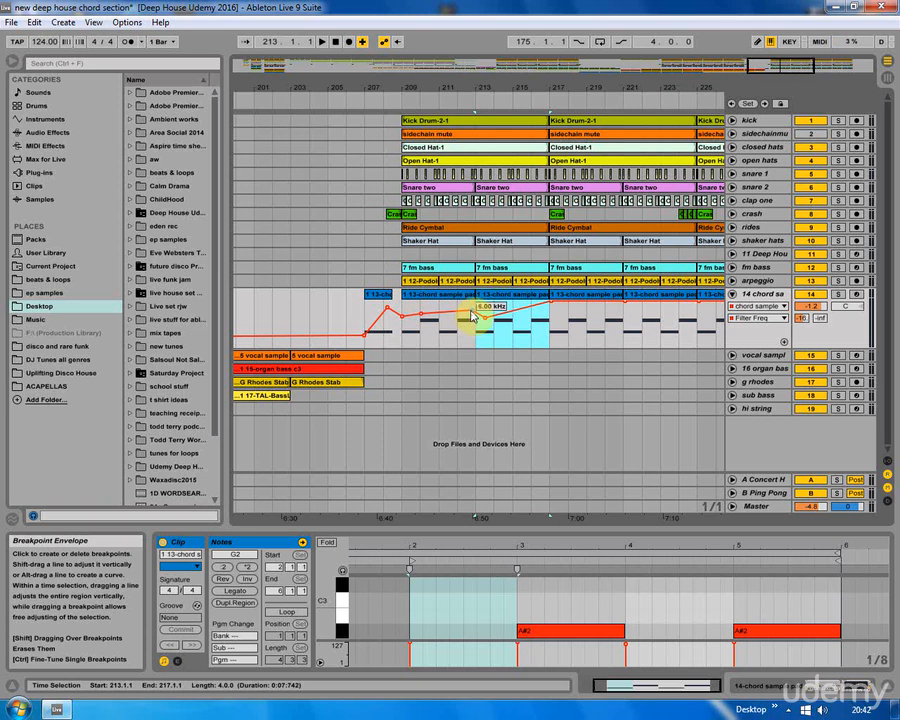
pyautogui.click(484, 320)
# Play from bar 207 and extend the lowered Filter Freq automation to bar 219, rising back to full by bar 221.
pyautogui.click(369, 311)
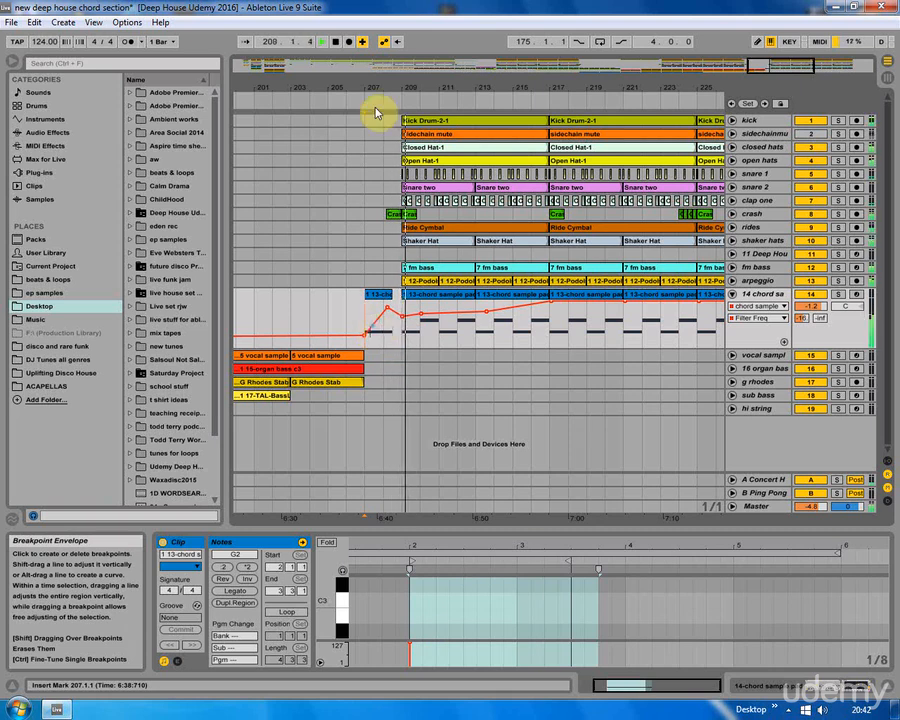
pyautogui.moveTo(391, 88); pyautogui.dragTo(391, 72)
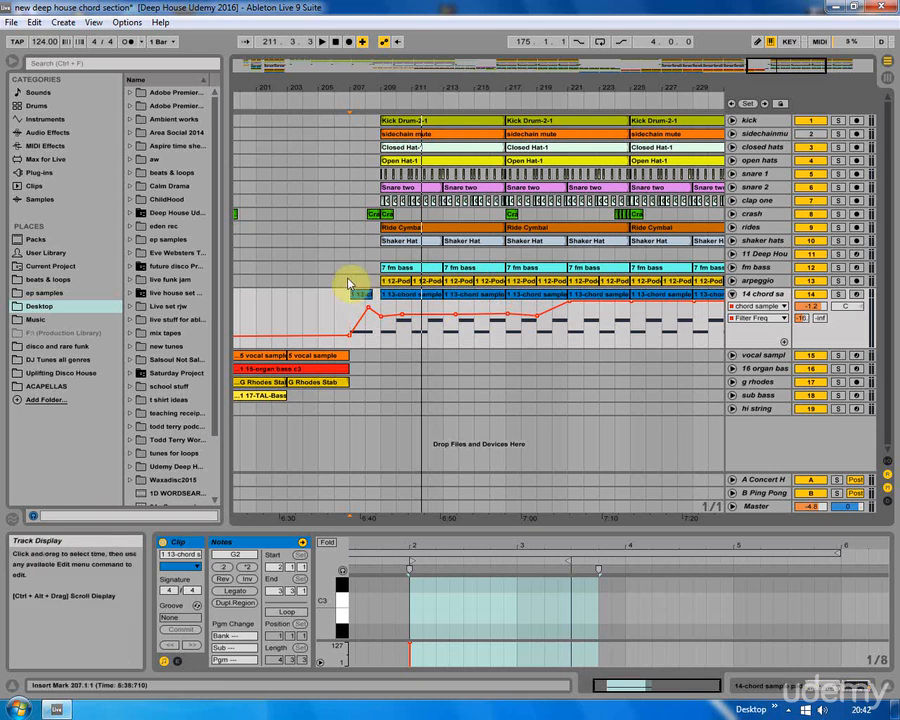
pyautogui.moveTo(361, 90); pyautogui.dragTo(362, 150)
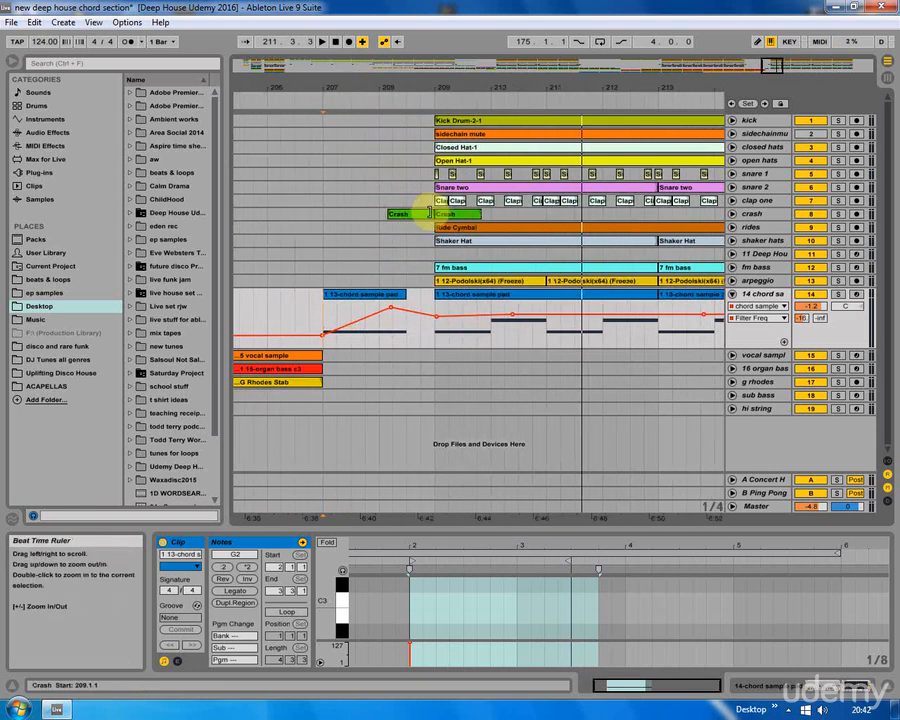
# Shorten the 14 chord track's clip at bar 207 so it ends just after bar 208, auditioning the transition before and after the trim.
pyautogui.click(420, 220)
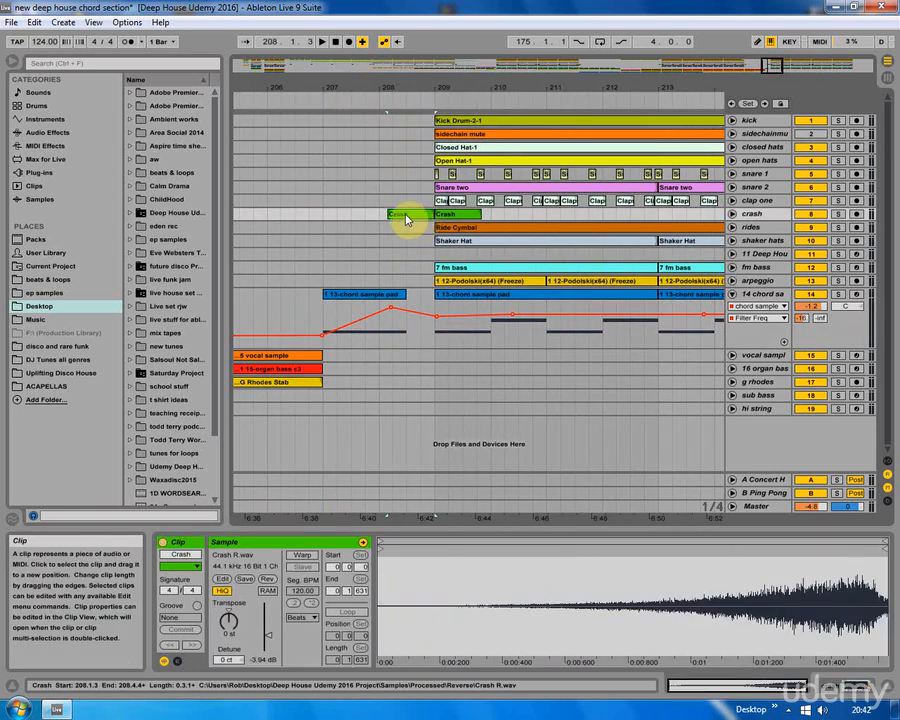
pyautogui.click(323, 226)
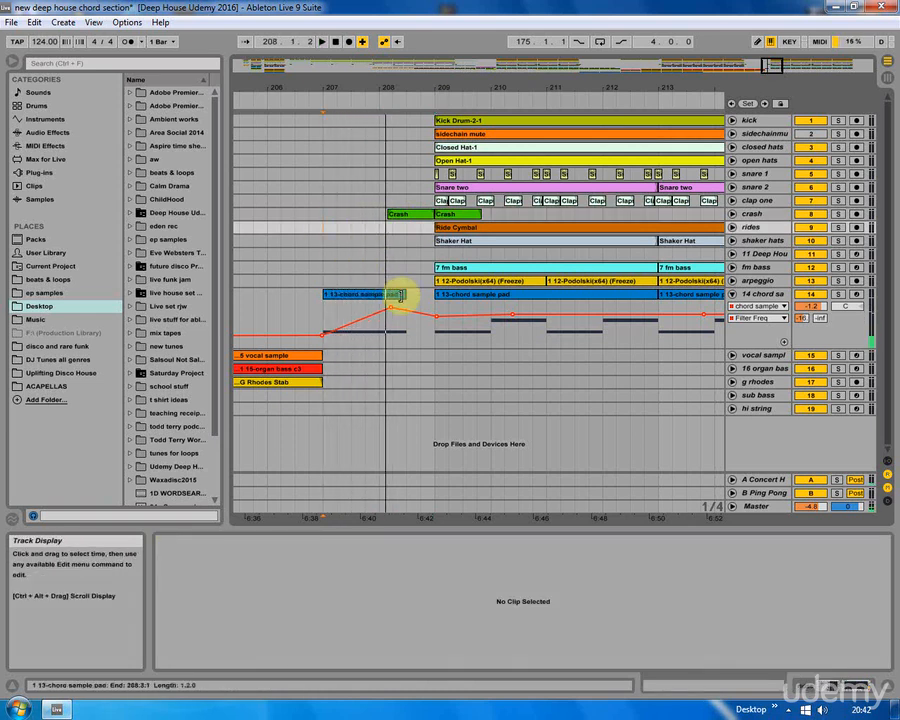
pyautogui.moveTo(388, 88); pyautogui.dragTo(388, 102)
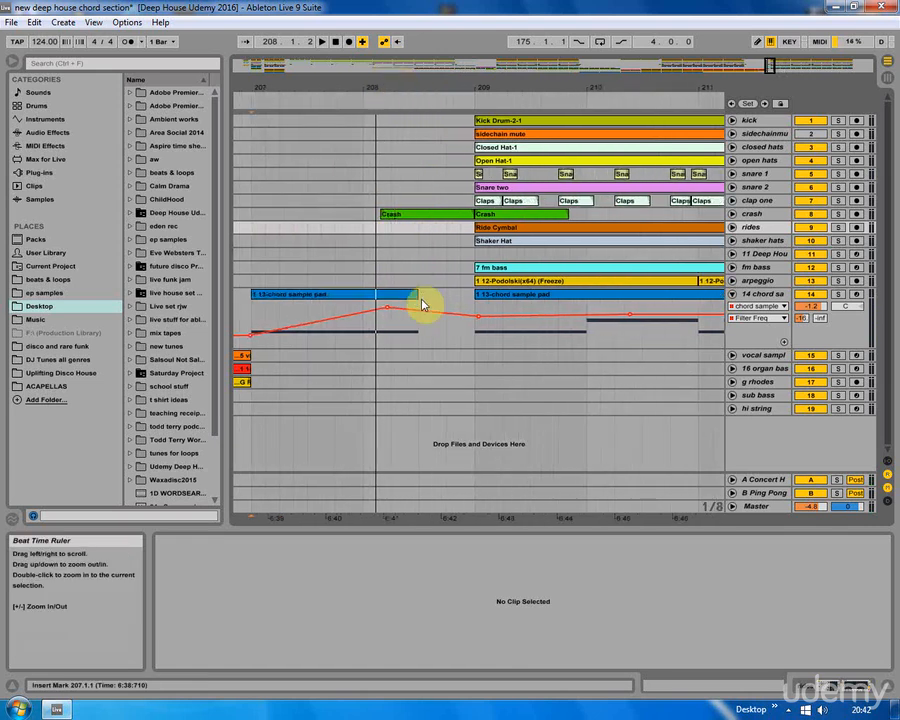
pyautogui.moveTo(414, 296); pyautogui.dragTo(382, 297)
pyautogui.click(254, 306)
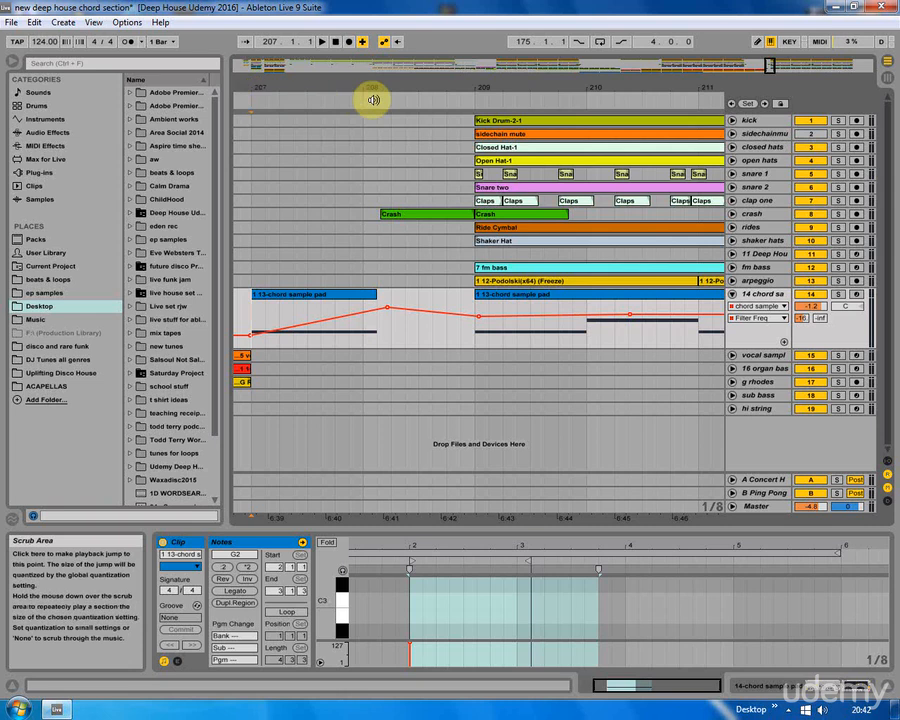
pyautogui.click(243, 314)
pyautogui.press('space')
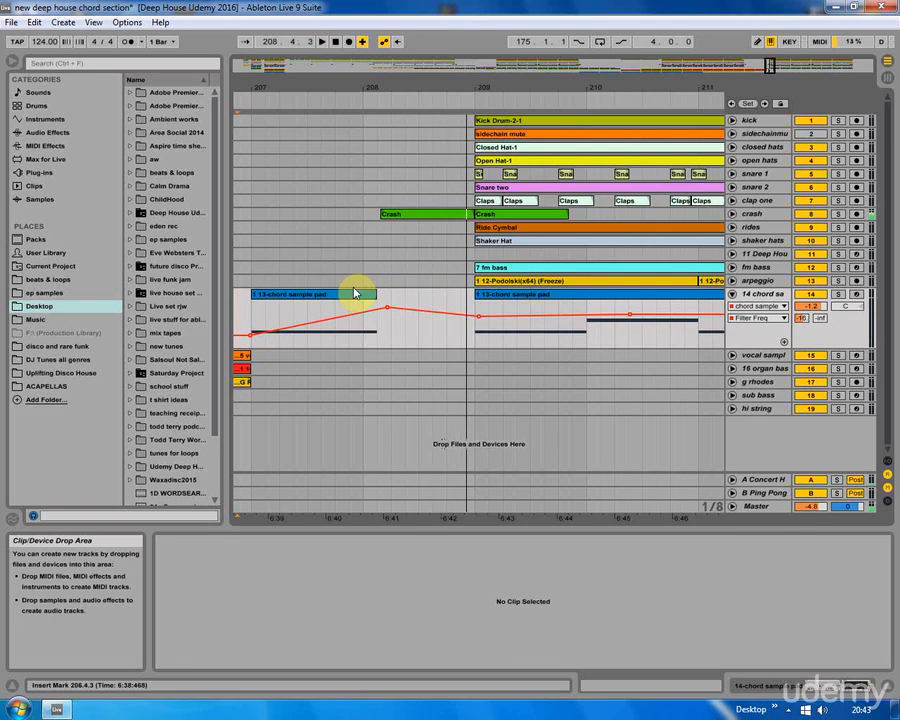
# Trim the end of the reversed crash slightly short of bar 209 on the unfolded crash track, audition from bar 207 and fold the track.
pyautogui.click(732, 214)
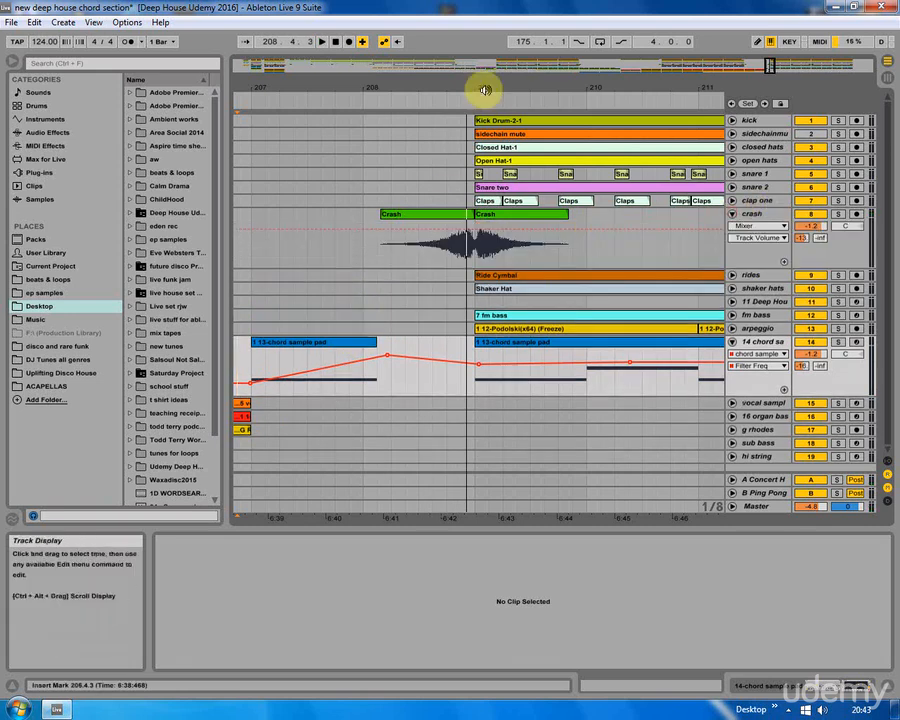
pyautogui.moveTo(475, 88); pyautogui.dragTo(436, 250)
pyautogui.click(437, 214)
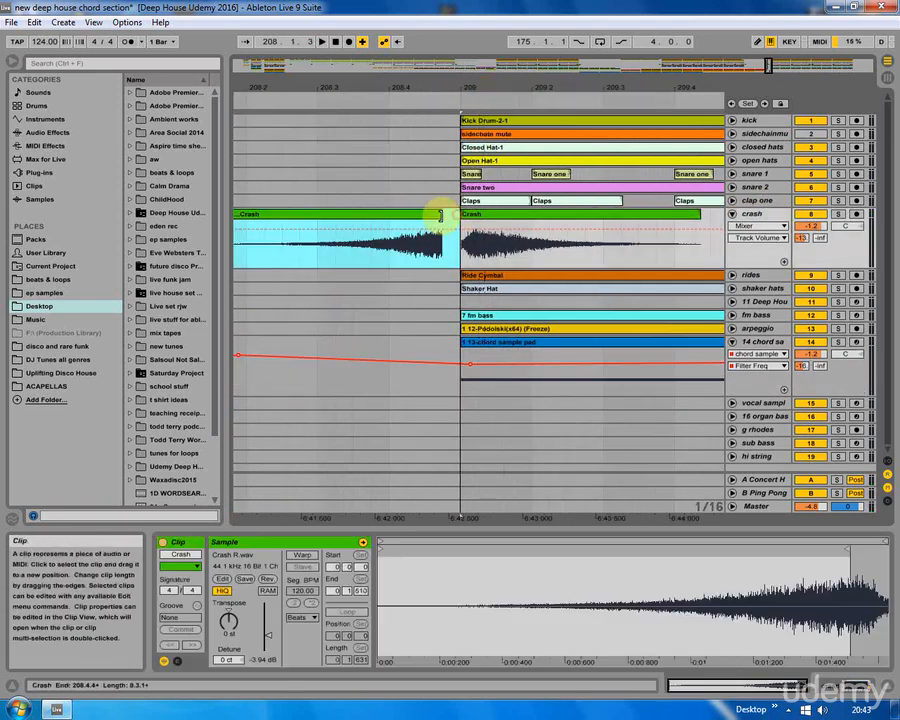
pyautogui.moveTo(436, 88); pyautogui.dragTo(436, 60)
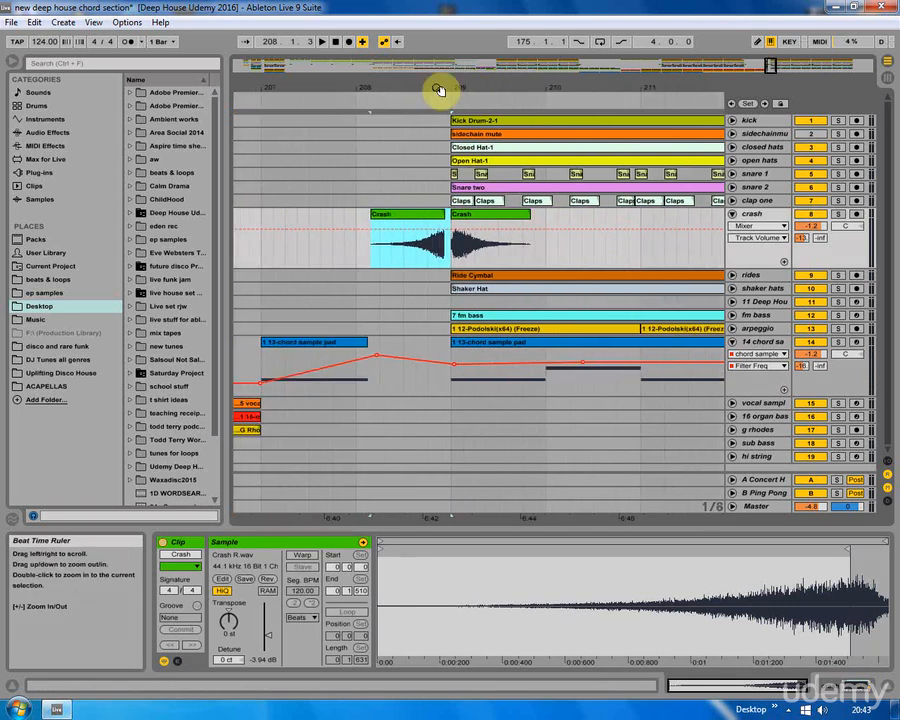
pyautogui.click(256, 225)
pyautogui.press('space')
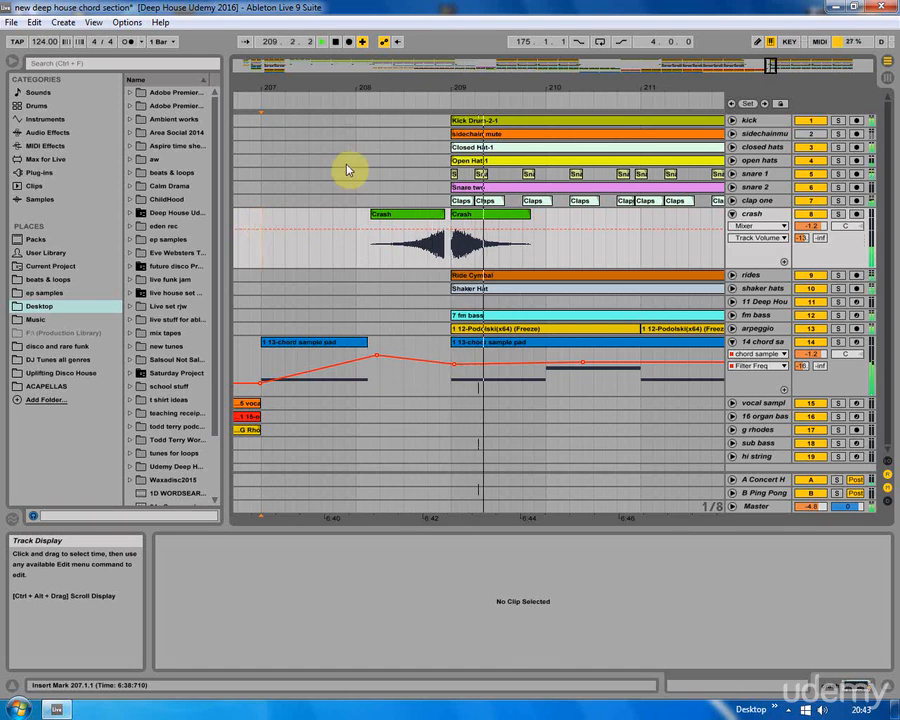
pyautogui.moveTo(370, 87); pyautogui.dragTo(370, 60)
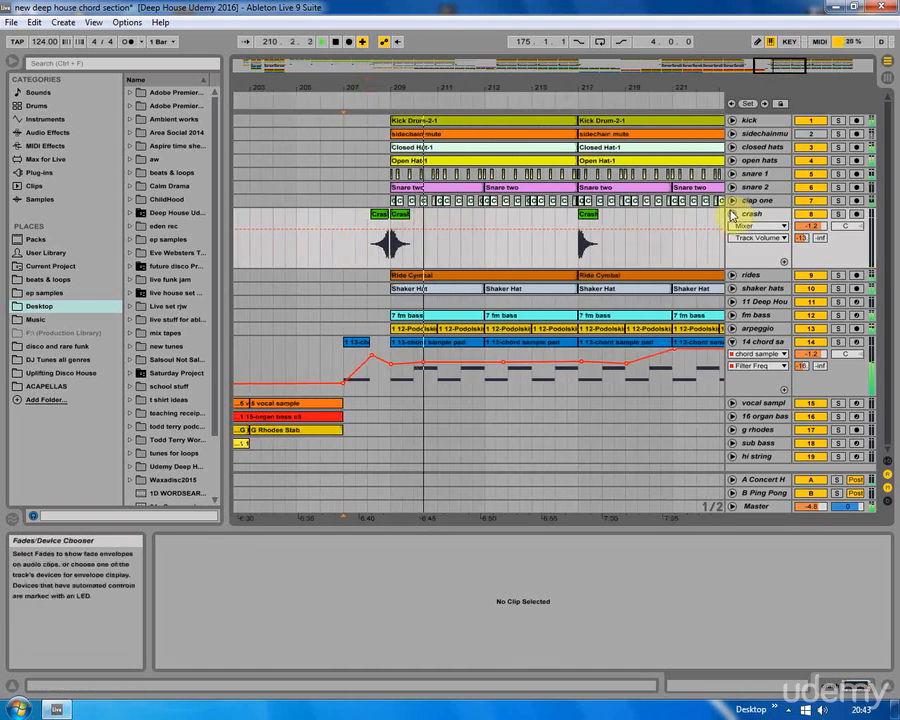
pyautogui.click(733, 214)
# Shape the 14 chord track's Filter Freq automation to rise gradually from bar 219 to 225, hold until about bar 230 and fall towards bar 241.
pyautogui.moveTo(444, 85); pyautogui.dragTo(444, 62)
pyautogui.press('space')
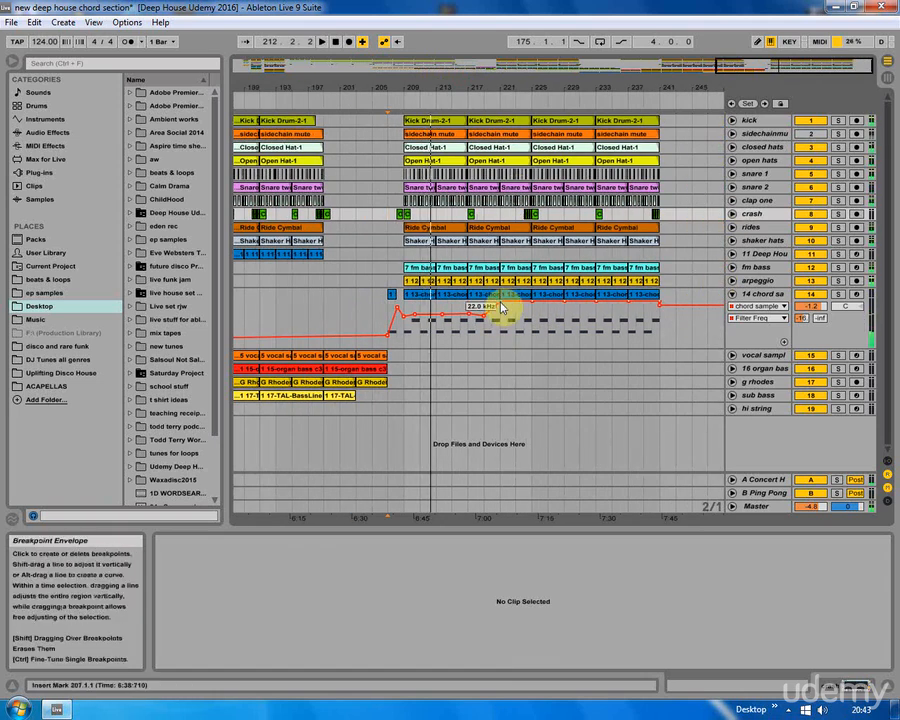
pyautogui.moveTo(501, 302); pyautogui.dragTo(504, 306)
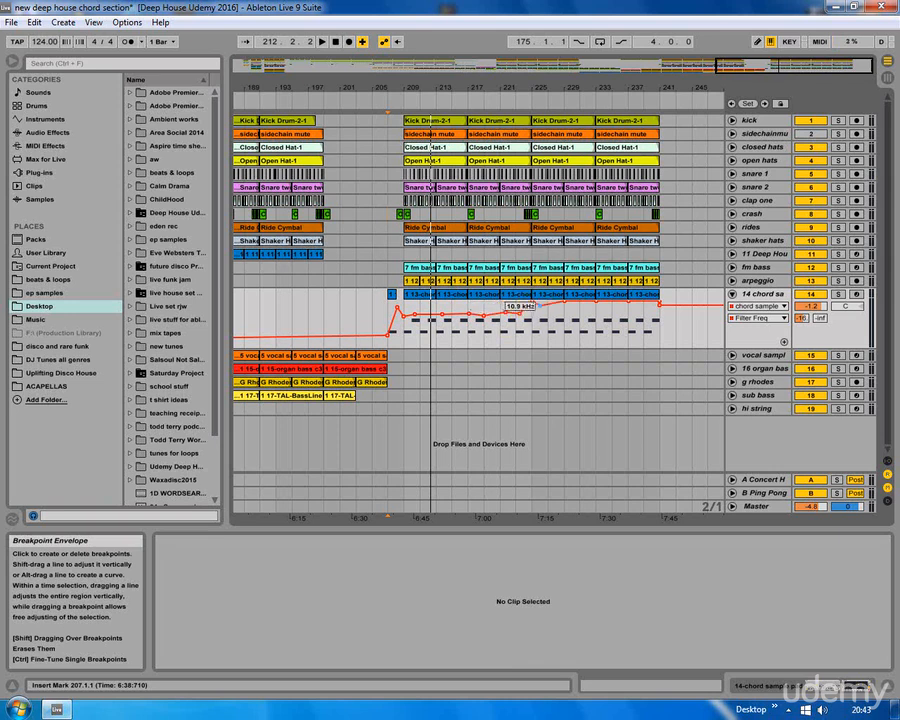
pyautogui.click(533, 307)
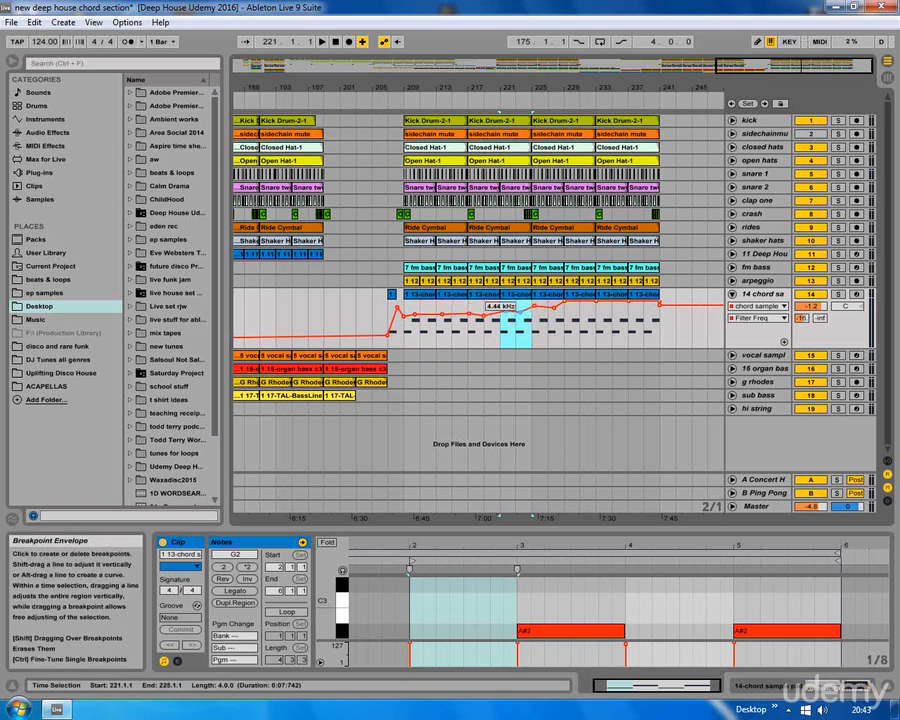
pyautogui.click(567, 307)
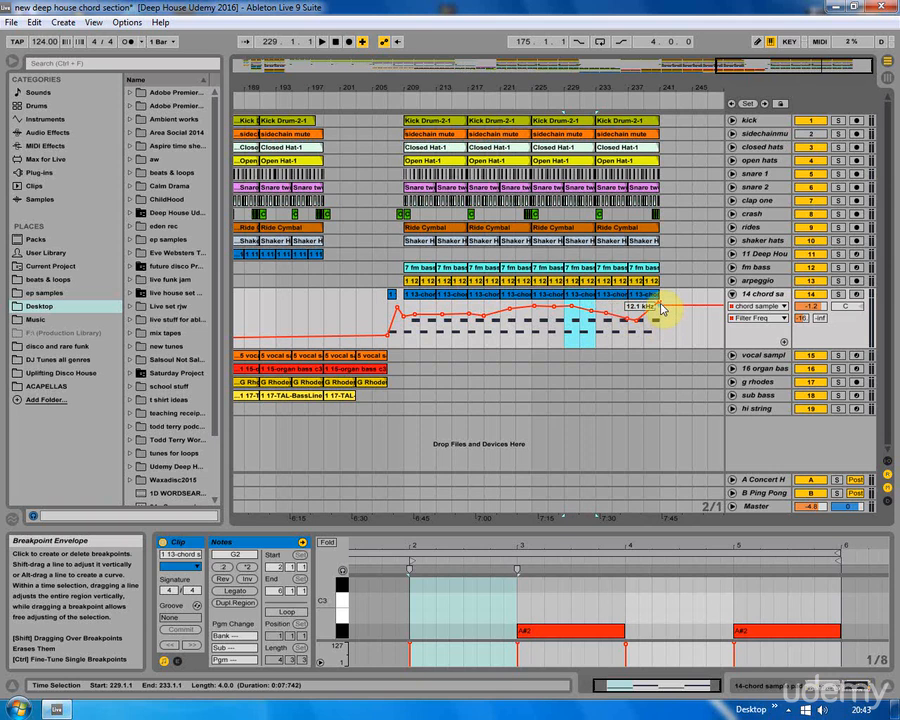
pyautogui.moveTo(655, 321)
pyautogui.mouseDown()
pyautogui.moveTo(662, 301)
pyautogui.moveTo(650, 313)
pyautogui.mouseUp()
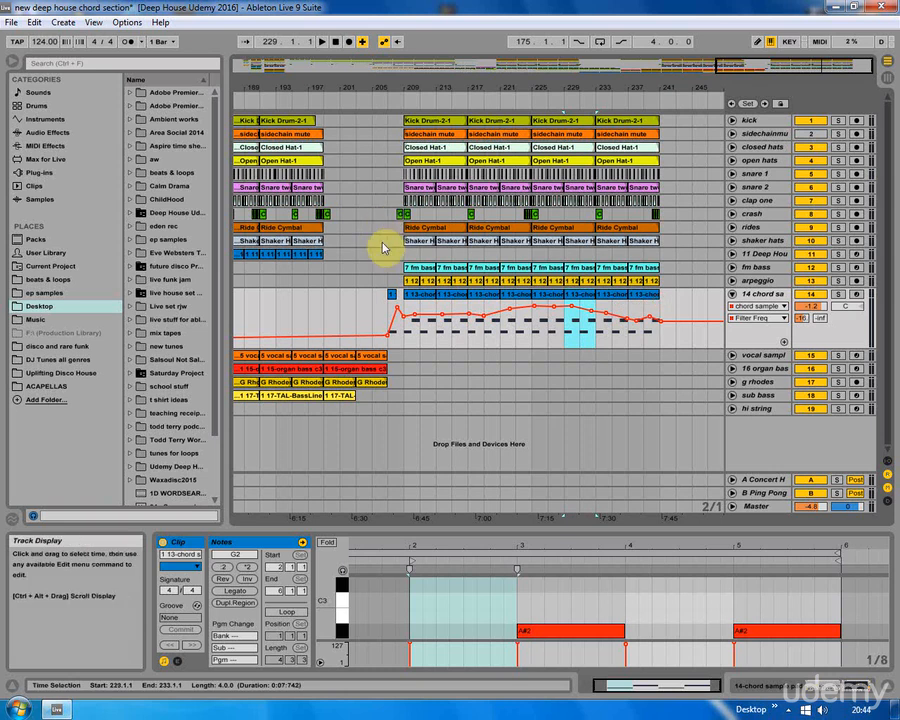
pyautogui.moveTo(659, 88); pyautogui.dragTo(640, 215)
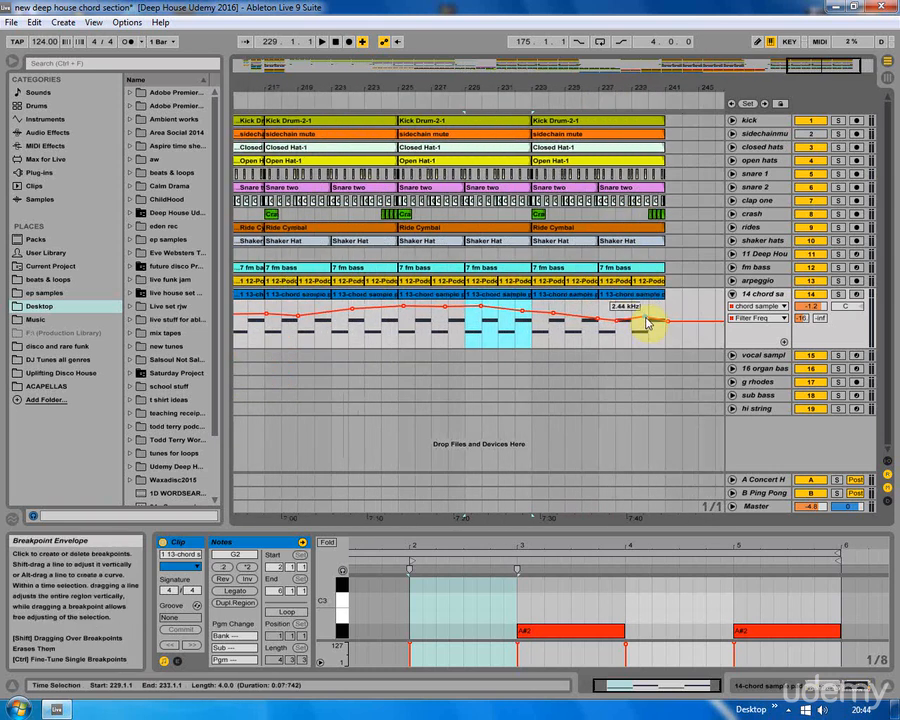
# Play the transition from bar 203 into the section at bar 209 and fold the 14 chord track.
pyautogui.moveTo(394, 88); pyautogui.dragTo(362, 260)
pyautogui.click(380, 268)
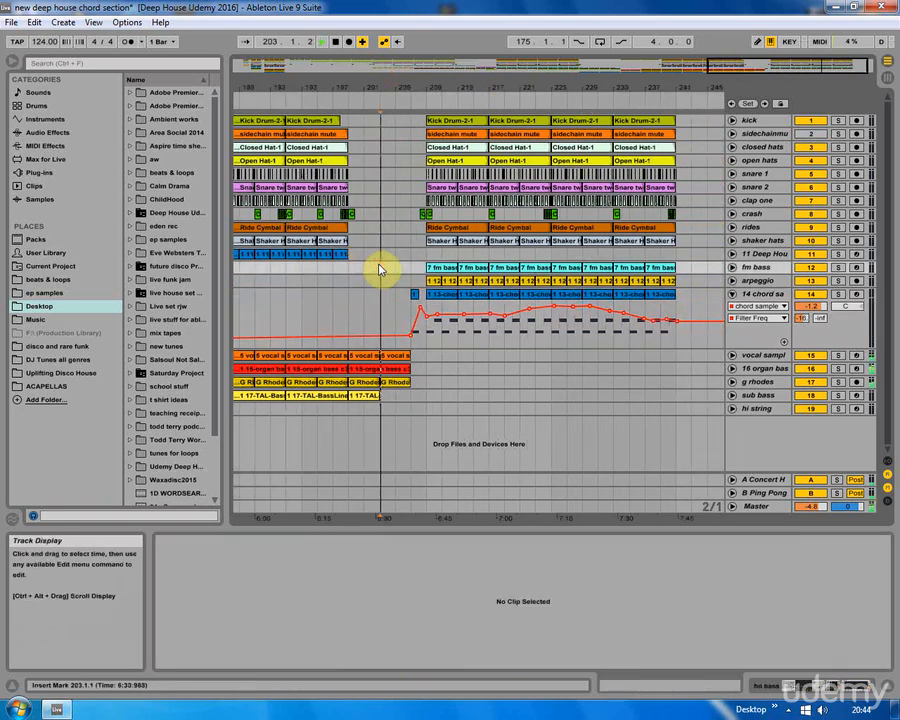
pyautogui.moveTo(362, 88); pyautogui.dragTo(517, 170)
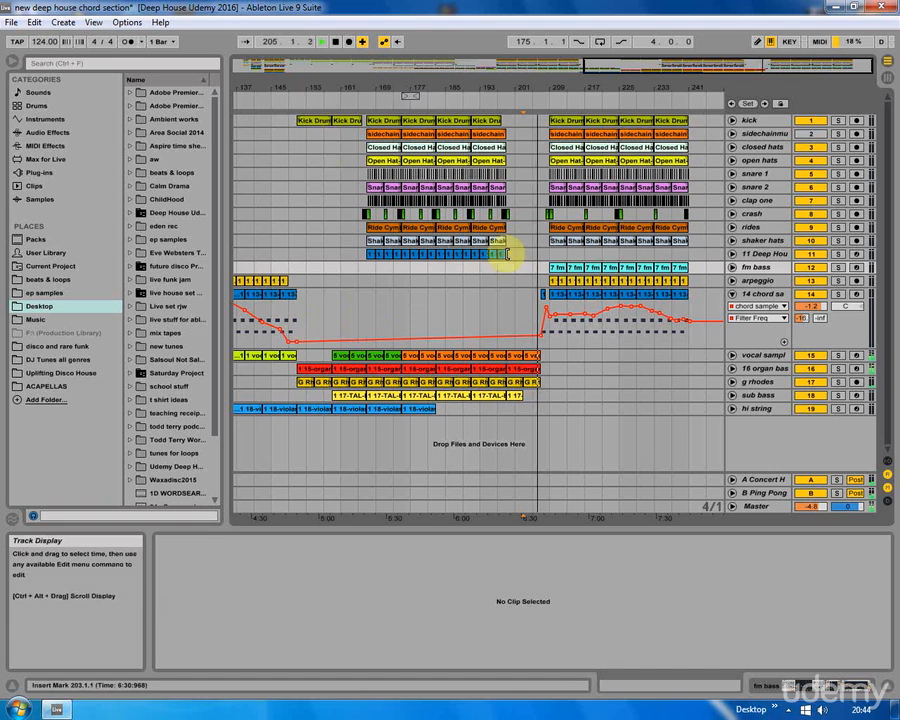
pyautogui.moveTo(565, 88); pyautogui.dragTo(563, 106)
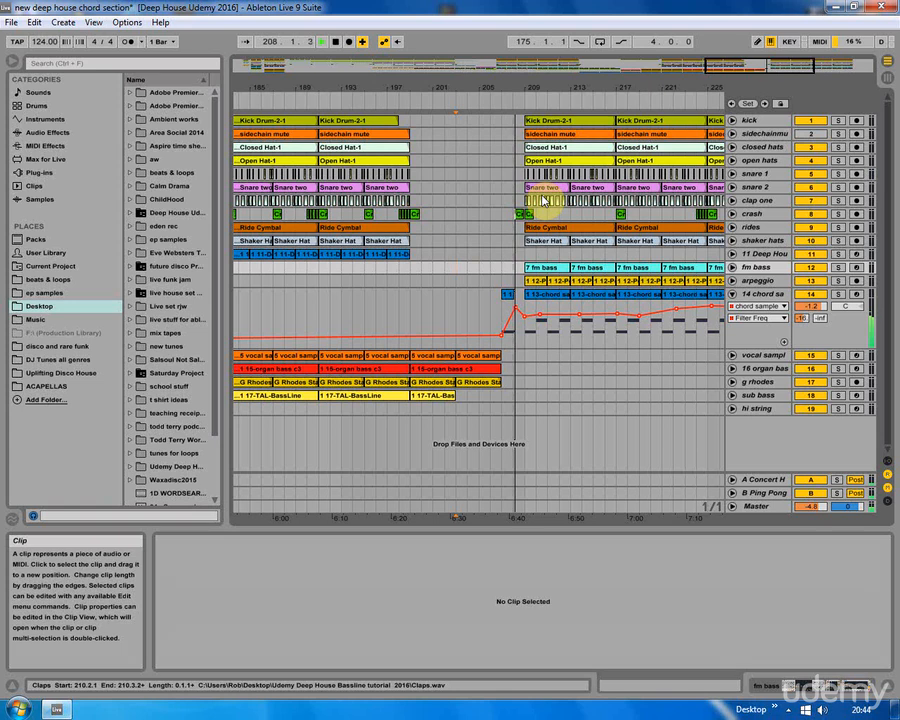
pyautogui.moveTo(526, 88); pyautogui.dragTo(410, 86)
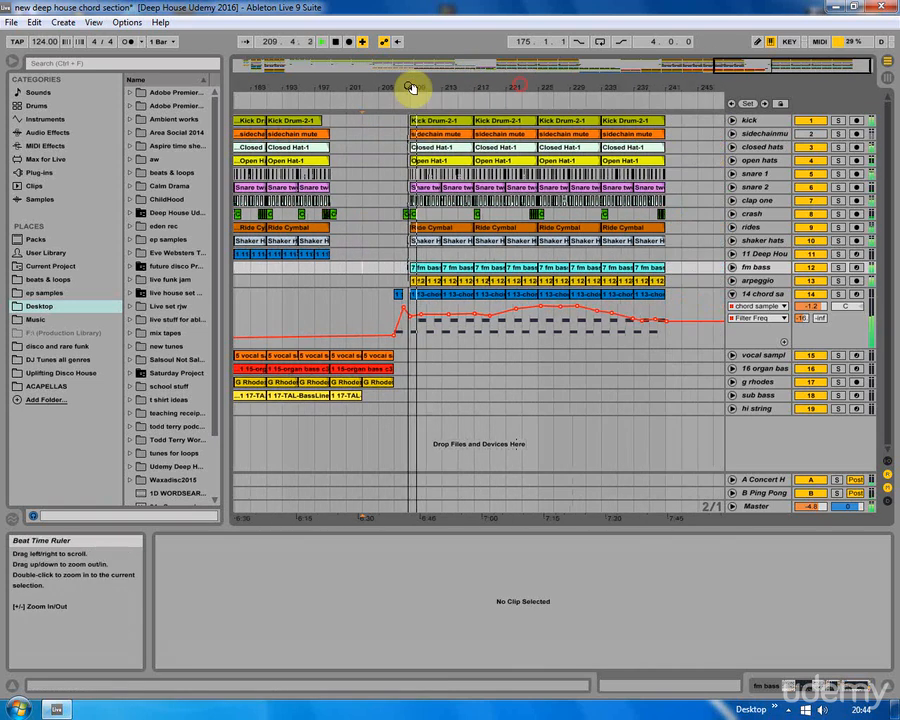
pyautogui.click(733, 296)
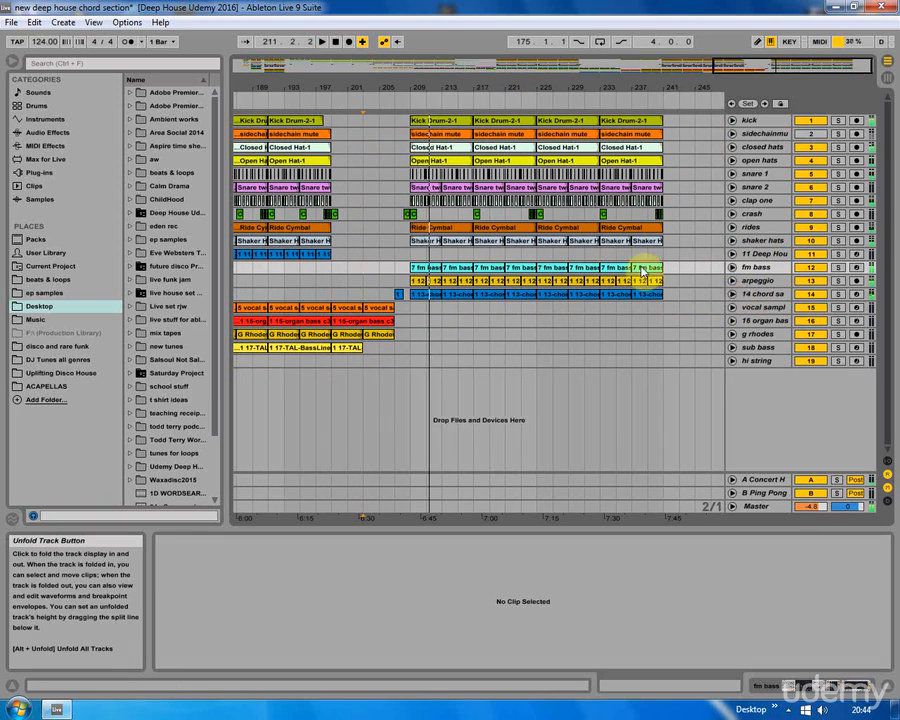
pyautogui.click(405, 243)
pyautogui.press('space')
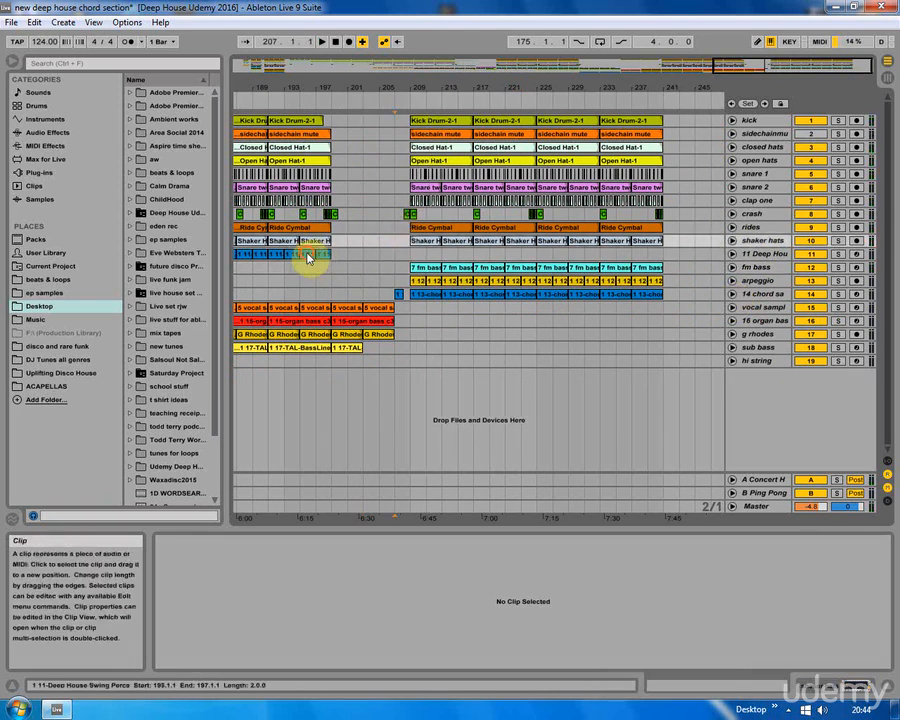
# Fill bars 209 to 241 of the 11 Deep House track with copies of its percussion clips and save the Live set.
pyautogui.click(430, 257)
pyautogui.moveTo(446, 259); pyautogui.dragTo(485, 257)
pyautogui.moveTo(485, 257); pyautogui.dragTo(610, 255)
pyautogui.click(414, 229)
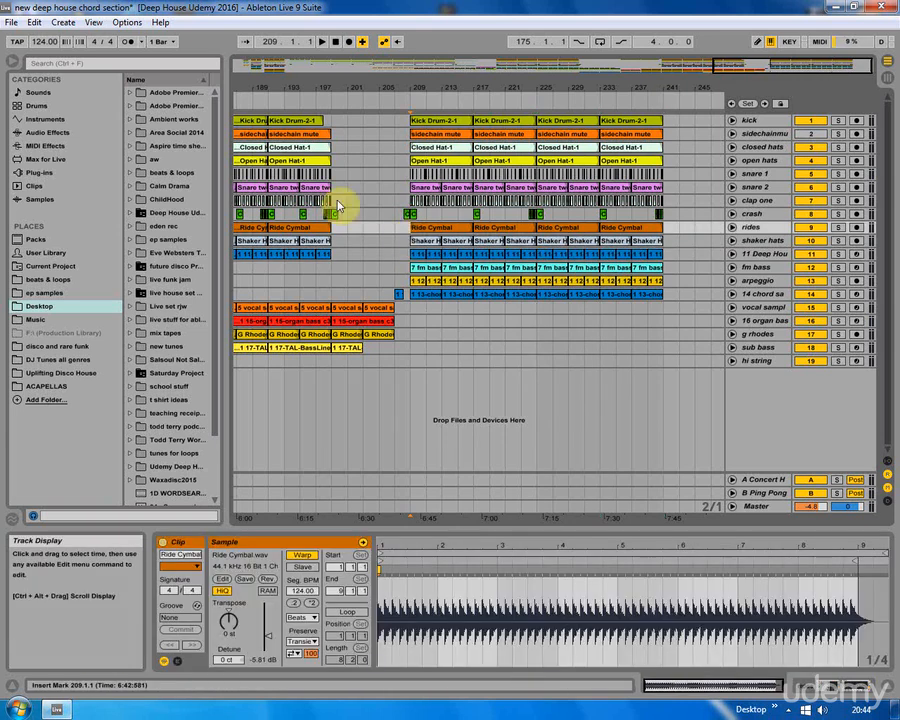
pyautogui.click(10, 22)
pyautogui.click(38, 148)
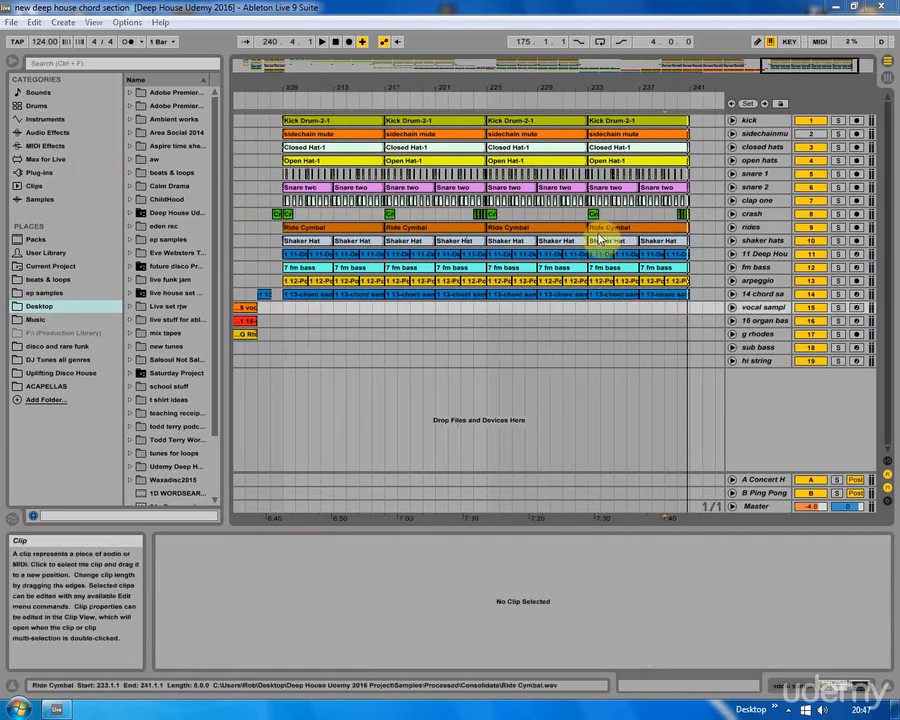
# Copy all clips of bars 225 to 241 on the kick through arpeggio tracks to bar 241 and play the join from bar 239.
pyautogui.moveTo(553, 86)
pyautogui.mouseDown()
pyautogui.moveTo(660, 289)
pyautogui.moveTo(526, 112)
pyautogui.moveTo(510, 116)
pyautogui.mouseUp()
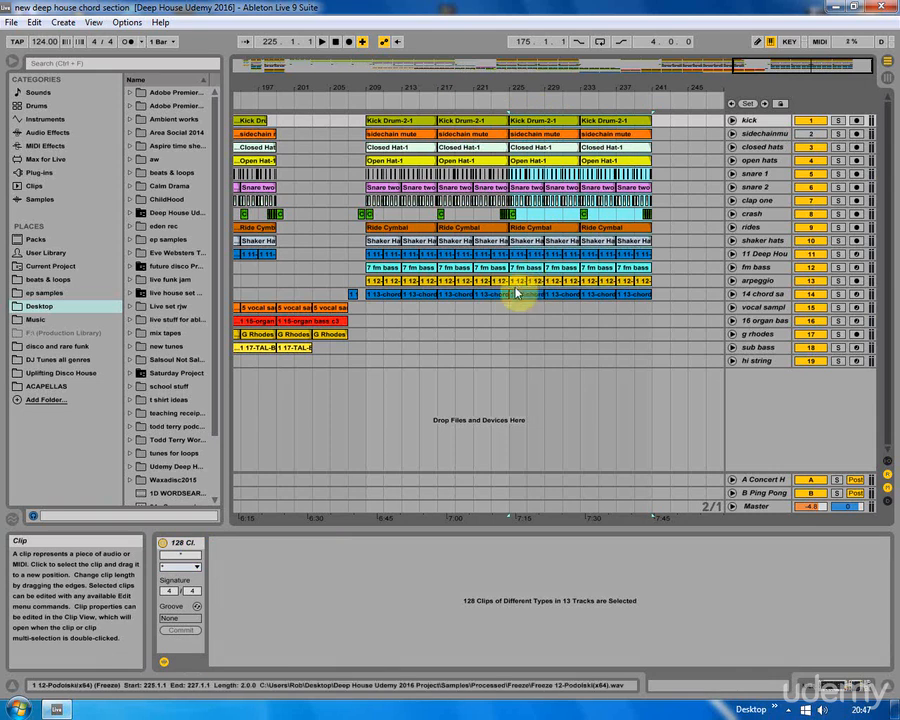
pyautogui.moveTo(532, 121); pyautogui.dragTo(663, 118)
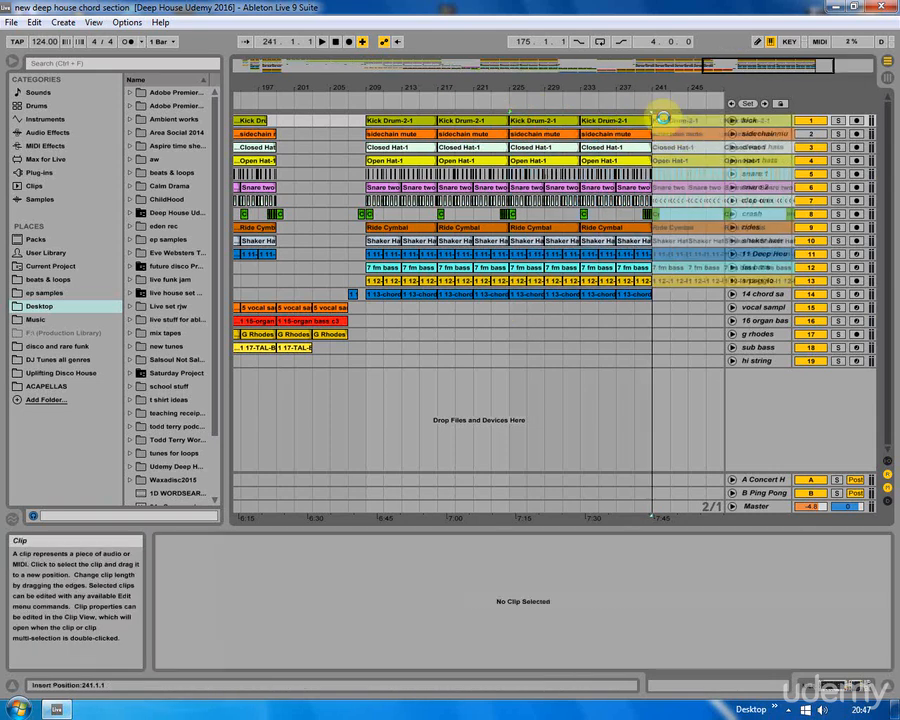
pyautogui.click(634, 314)
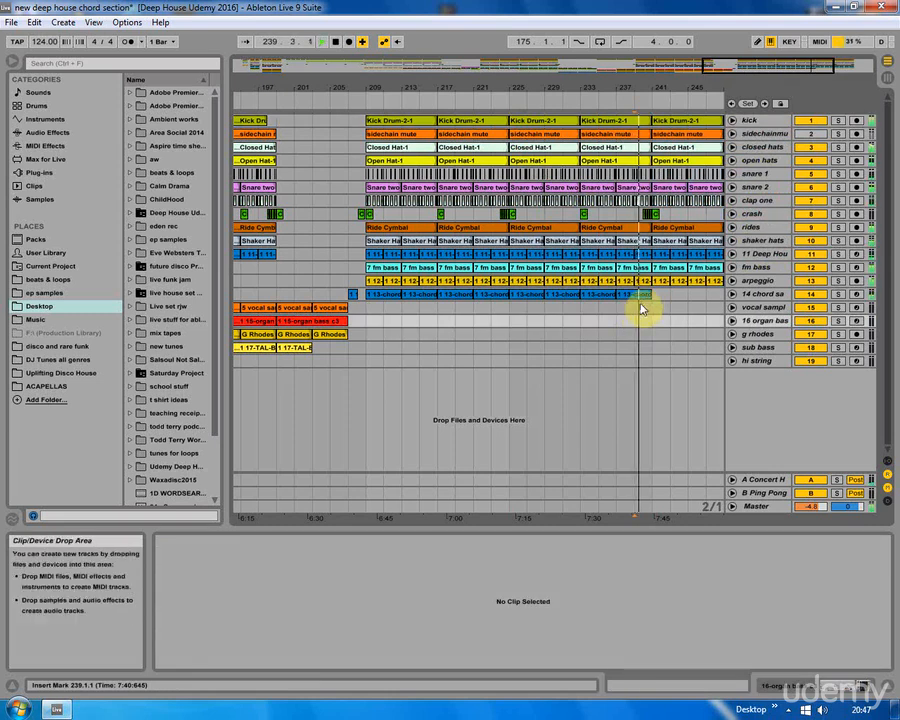
pyautogui.moveTo(638, 87); pyautogui.dragTo(585, 80)
pyautogui.press('space')
# Lower the 14 chord track's Filter Freq automation steadily from bar 237 to just before bar 241 and play from bar 237.
pyautogui.click(732, 294)
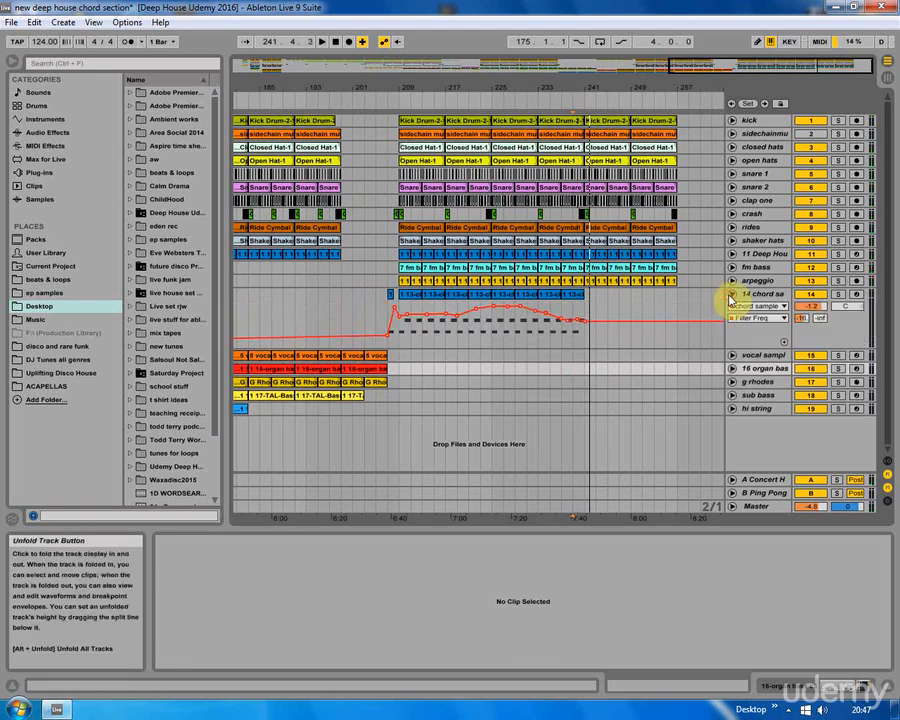
pyautogui.moveTo(578, 84); pyautogui.dragTo(580, 128)
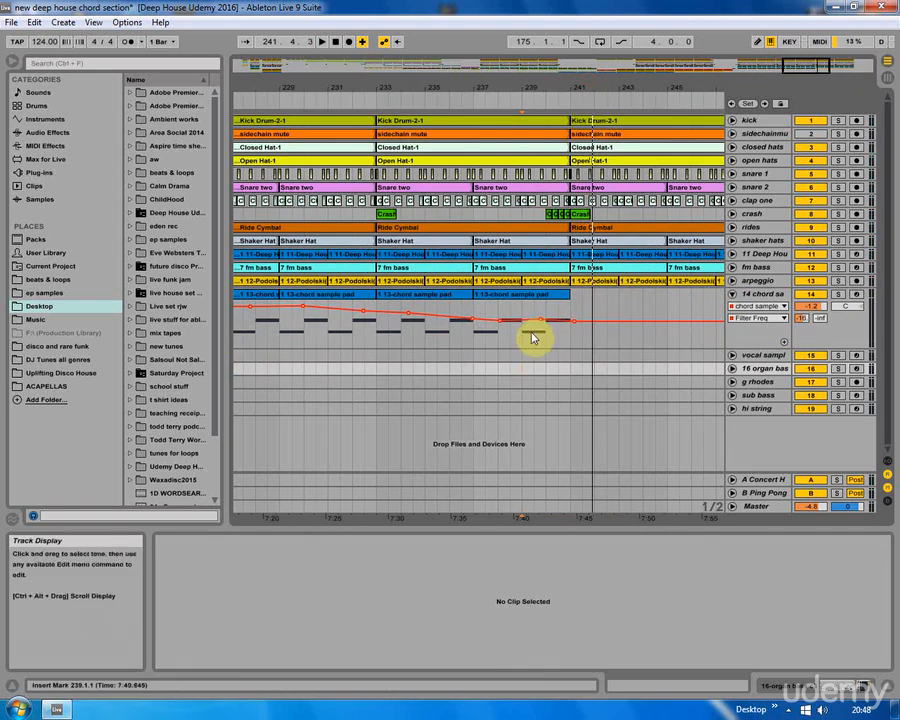
pyautogui.click(500, 321)
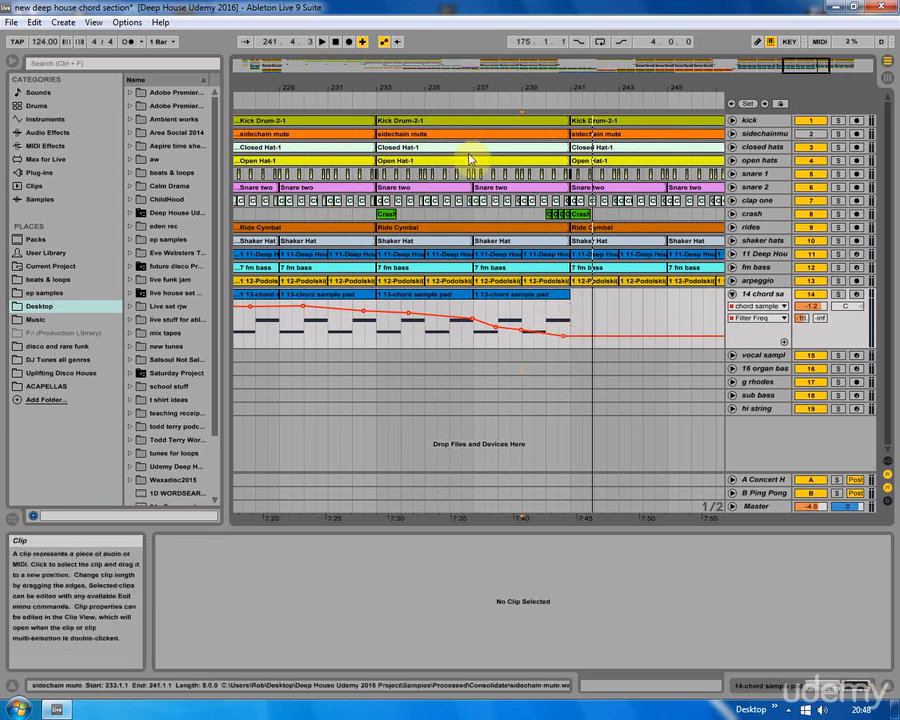
pyautogui.click(475, 216)
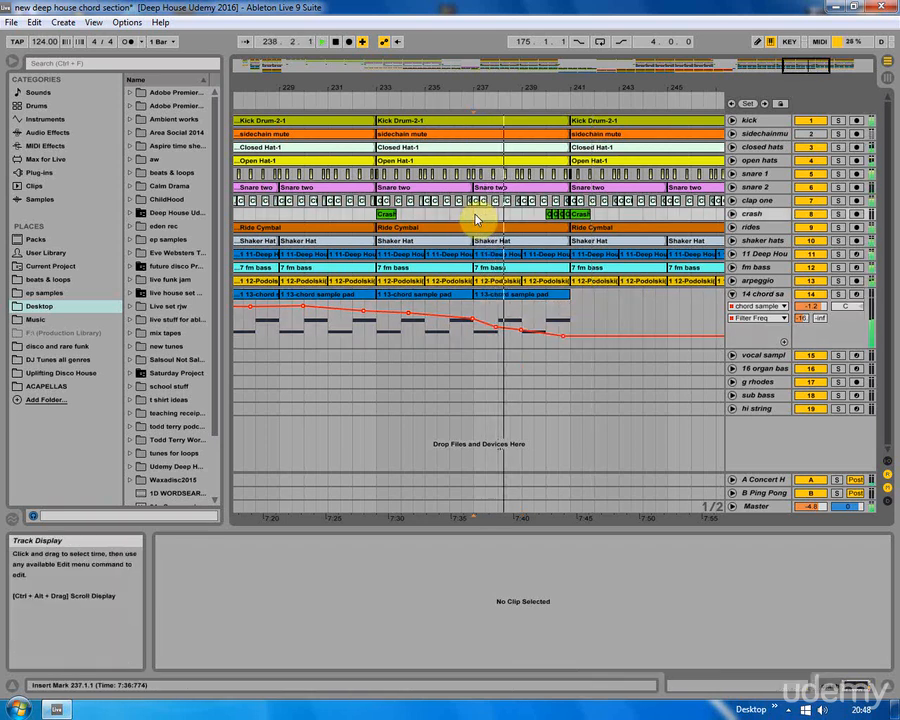
# Play the extended section without the chords from bar 241.
pyautogui.moveTo(494, 96); pyautogui.dragTo(492, 86)
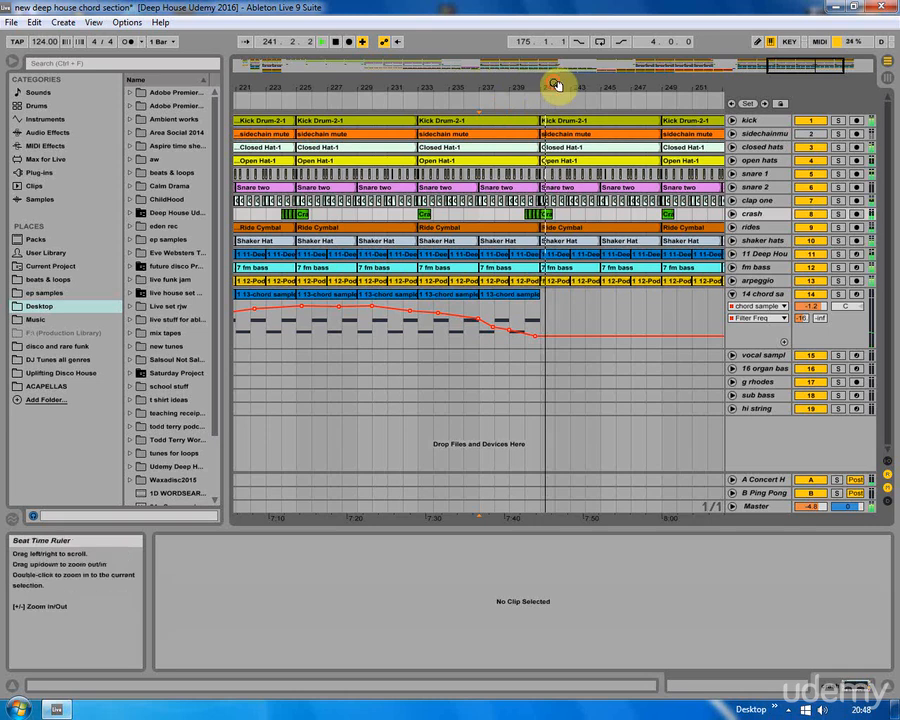
pyautogui.moveTo(558, 84); pyautogui.dragTo(556, 95)
pyautogui.click(405, 305)
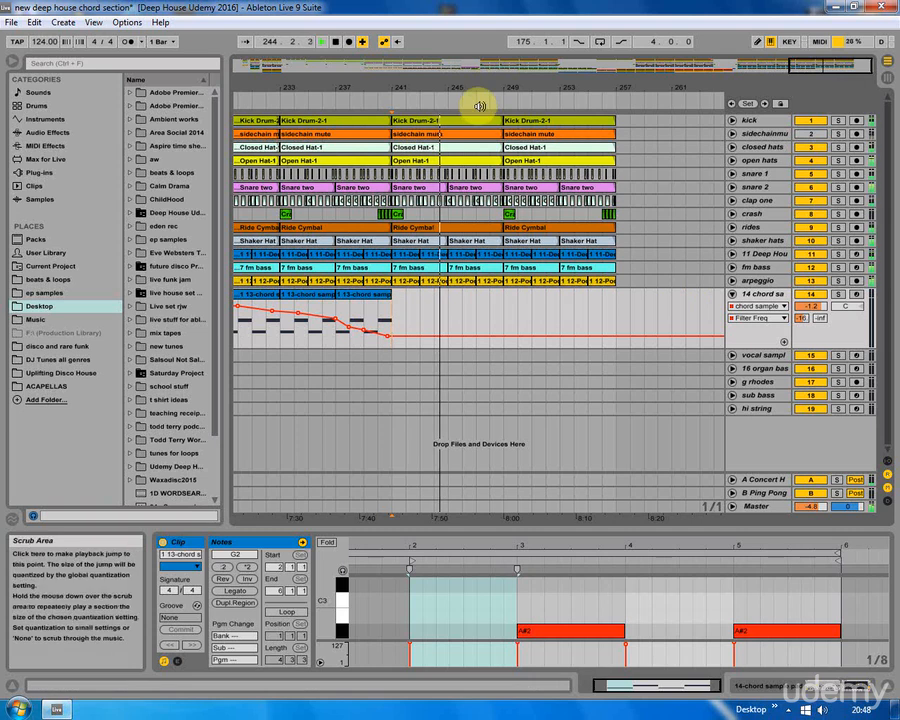
pyautogui.click(398, 305)
pyautogui.press('space')
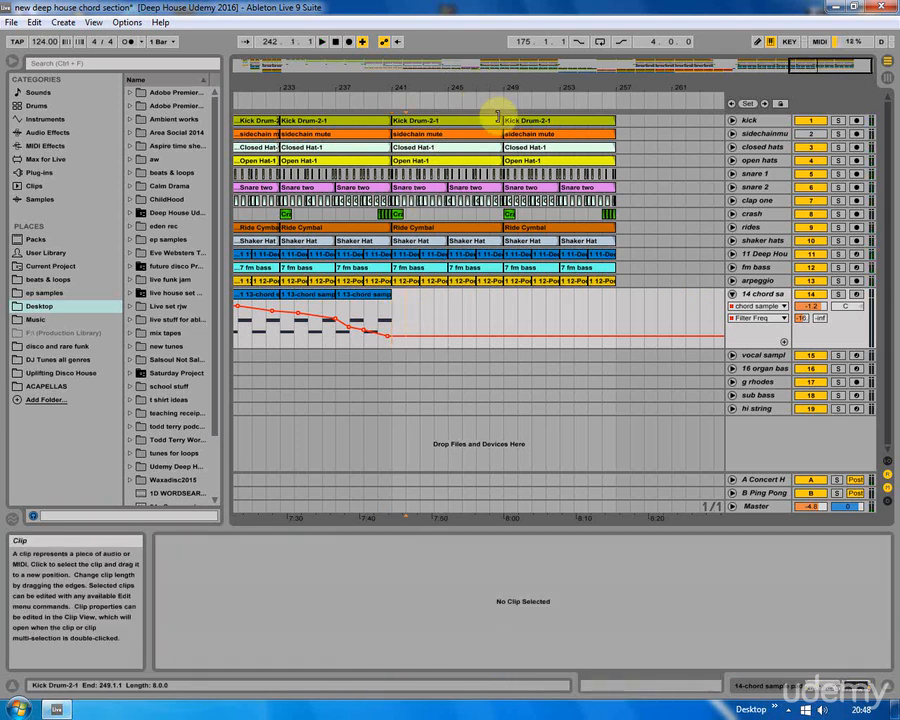
# Delete the arpeggio clips from bar 249 to bar 257.
pyautogui.click(536, 187)
pyautogui.click(536, 121)
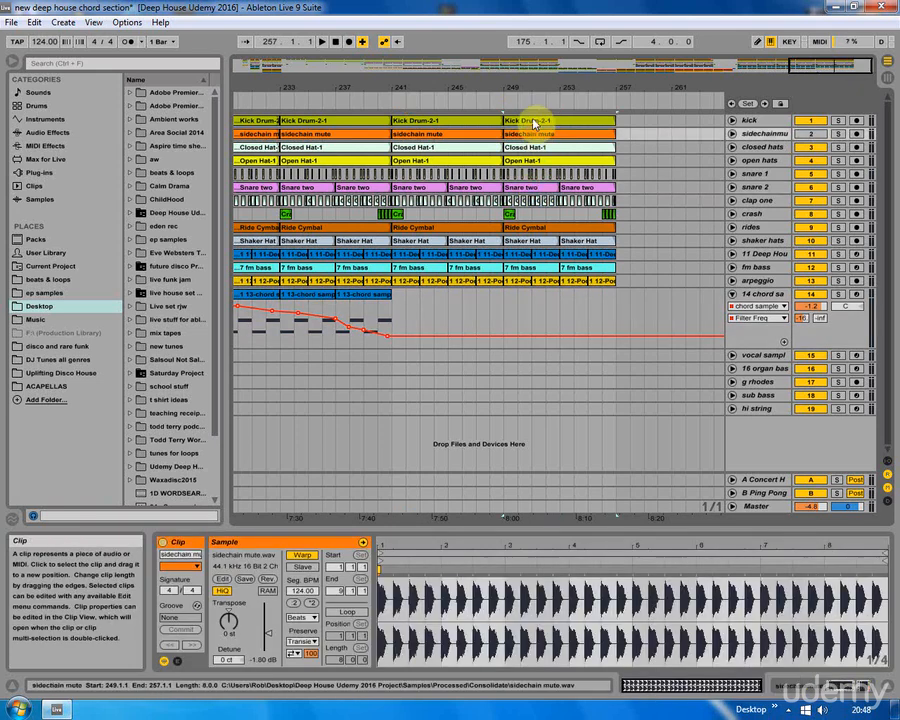
pyautogui.click(519, 283)
pyautogui.click(529, 268)
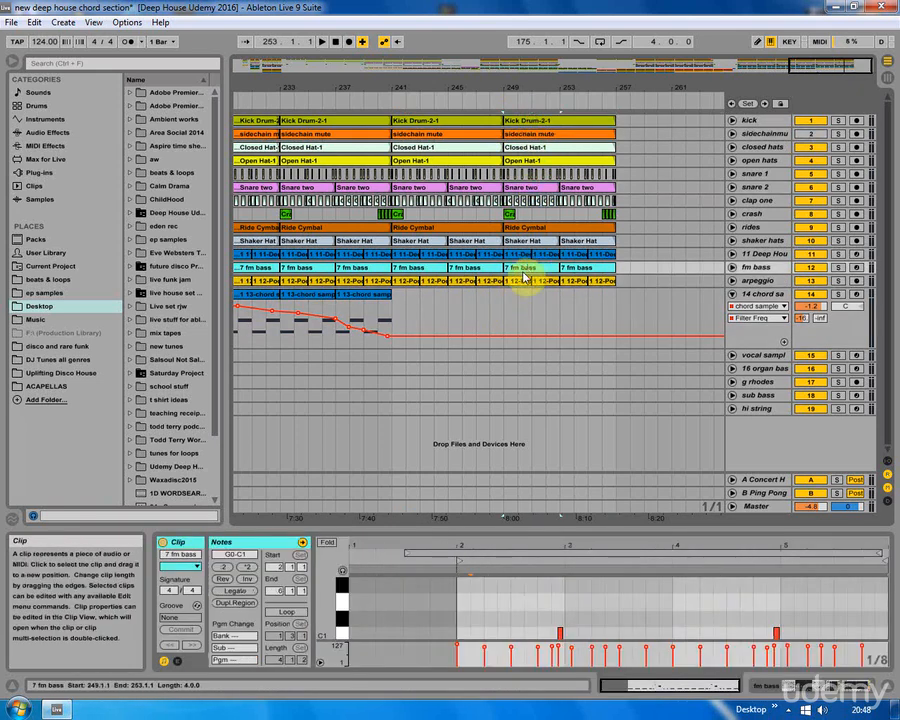
pyautogui.click(514, 284)
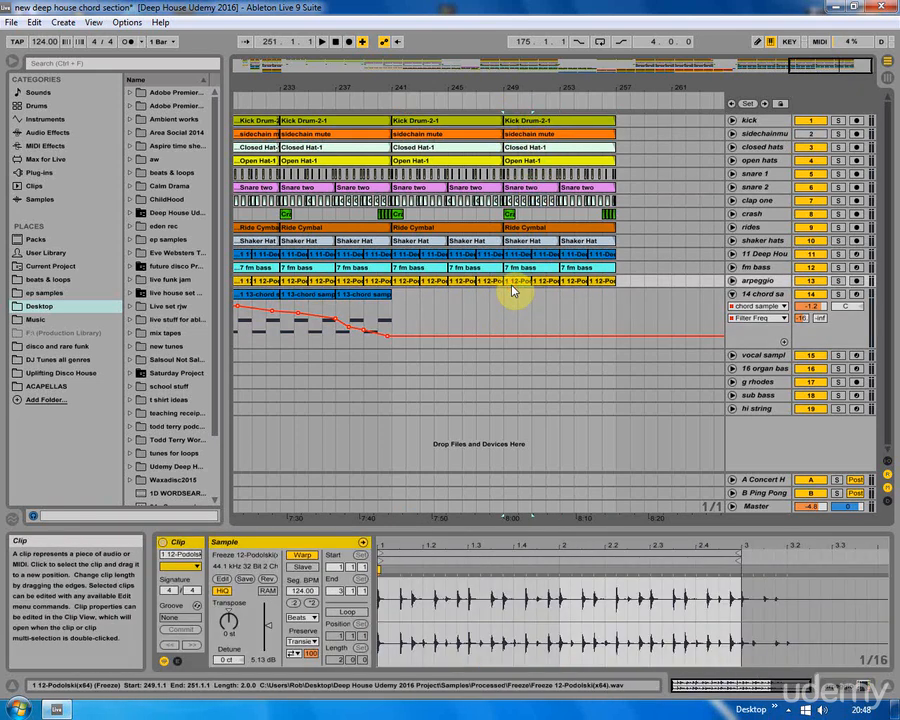
pyautogui.moveTo(513, 290); pyautogui.dragTo(611, 281)
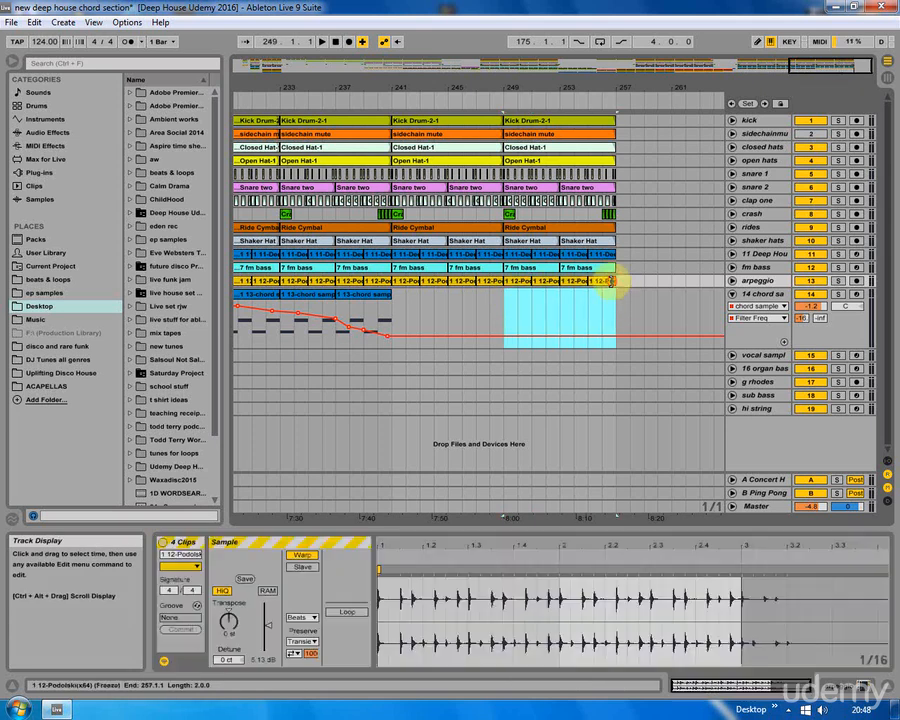
pyautogui.press('Delete')
# Shorten the kick clip to end at bar 248, copy the crash fill to bar 248 and play the join from bar 247.
pyautogui.moveTo(505, 88); pyautogui.dragTo(482, 125)
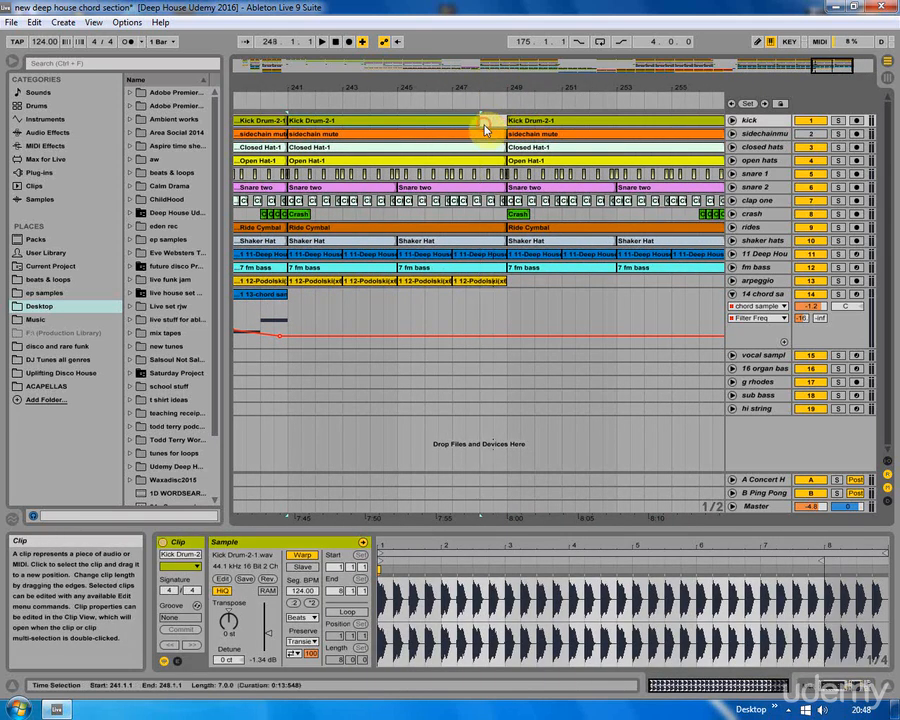
pyautogui.click(274, 215)
pyautogui.keyDown('shift'); pyautogui.click(265, 216); pyautogui.keyUp('shift')
pyautogui.moveTo(265, 216); pyautogui.dragTo(486, 220)
pyautogui.click(447, 217)
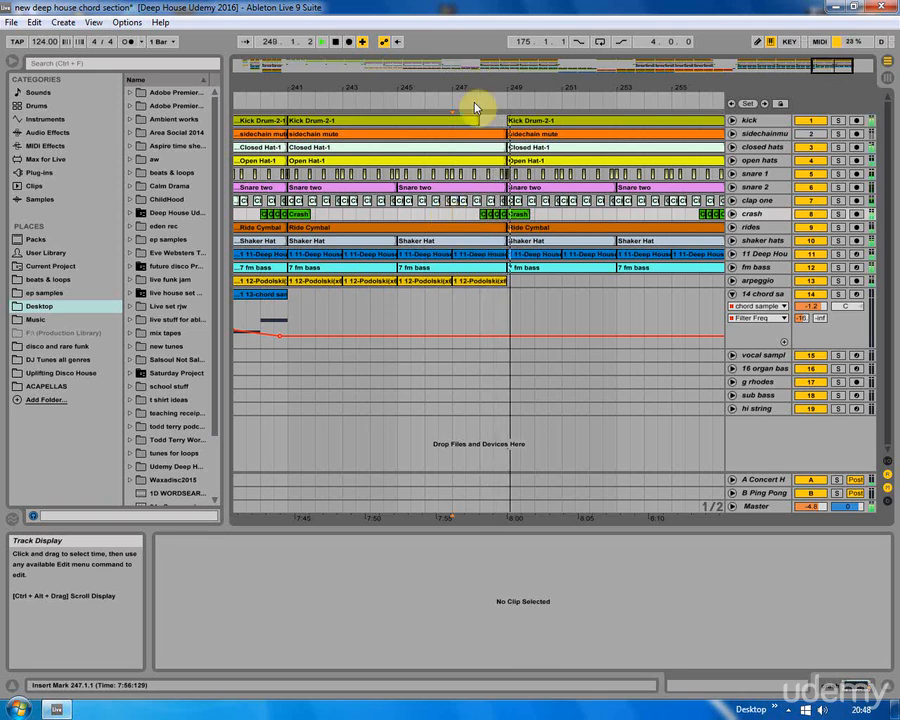
pyautogui.moveTo(518, 80); pyautogui.dragTo(423, 82)
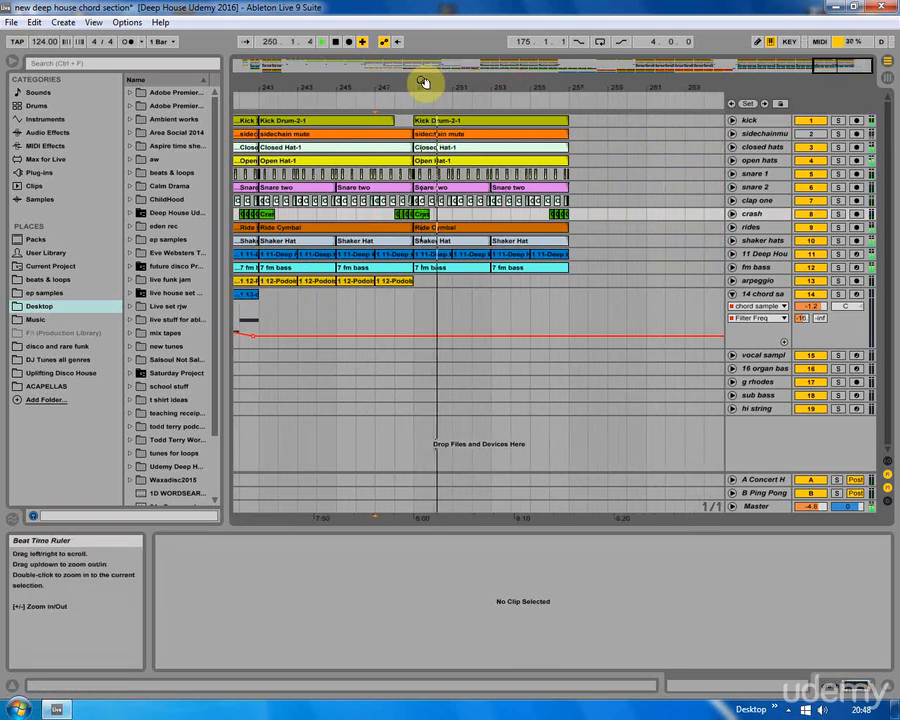
pyautogui.click(545, 287)
pyautogui.press('space')
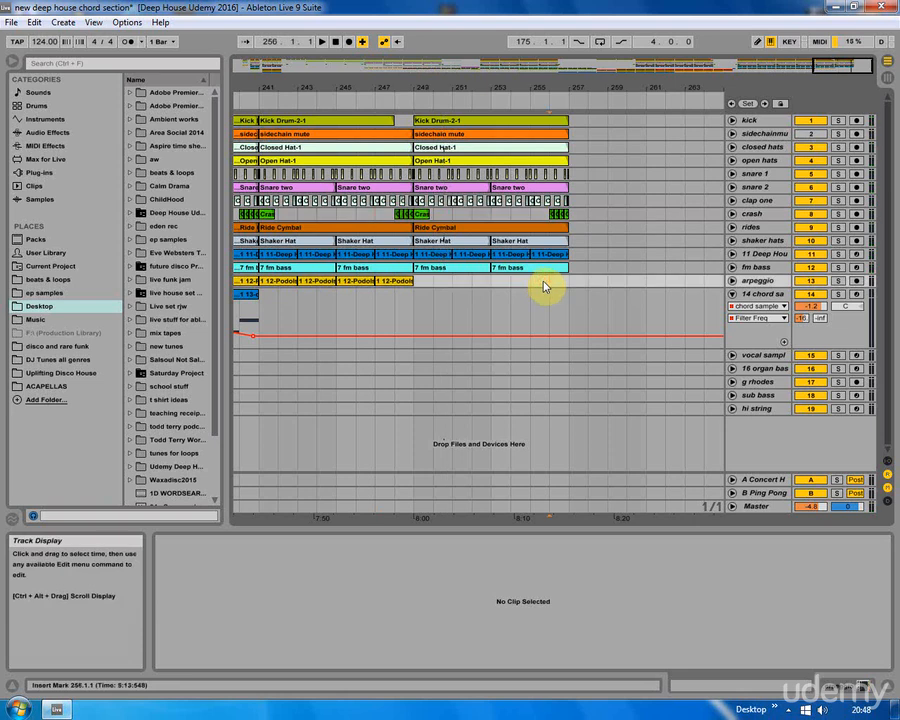
# Copy the crash, ride cymbal, shaker hat and fm bass clips starting at bar 249 to the section from bar 257.
pyautogui.moveTo(428, 220); pyautogui.dragTo(586, 219)
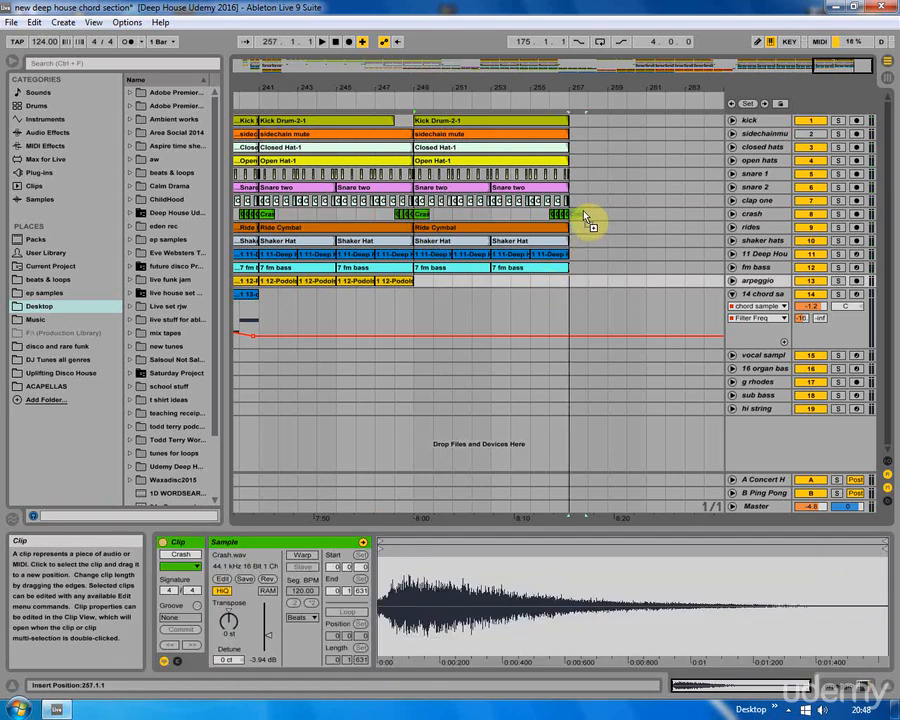
pyautogui.moveTo(440, 233); pyautogui.dragTo(596, 233)
pyautogui.moveTo(507, 243); pyautogui.dragTo(700, 244)
pyautogui.moveTo(521, 270); pyautogui.dragTo(660, 273)
# Copy the kick, sidechain mute, closed hat and open hat clips of bars 249 to 257 to bar 257.
pyautogui.moveTo(441, 94); pyautogui.dragTo(556, 88)
pyautogui.moveTo(490, 124); pyautogui.dragTo(584, 136)
pyautogui.moveTo(485, 136); pyautogui.dragTo(596, 160)
pyautogui.click(495, 163)
pyautogui.moveTo(497, 166); pyautogui.dragTo(585, 162)
# Duplicate the snare 1, snare 2 and clap one clips of bars 249 to 257 to bar 257.
pyautogui.click(560, 188)
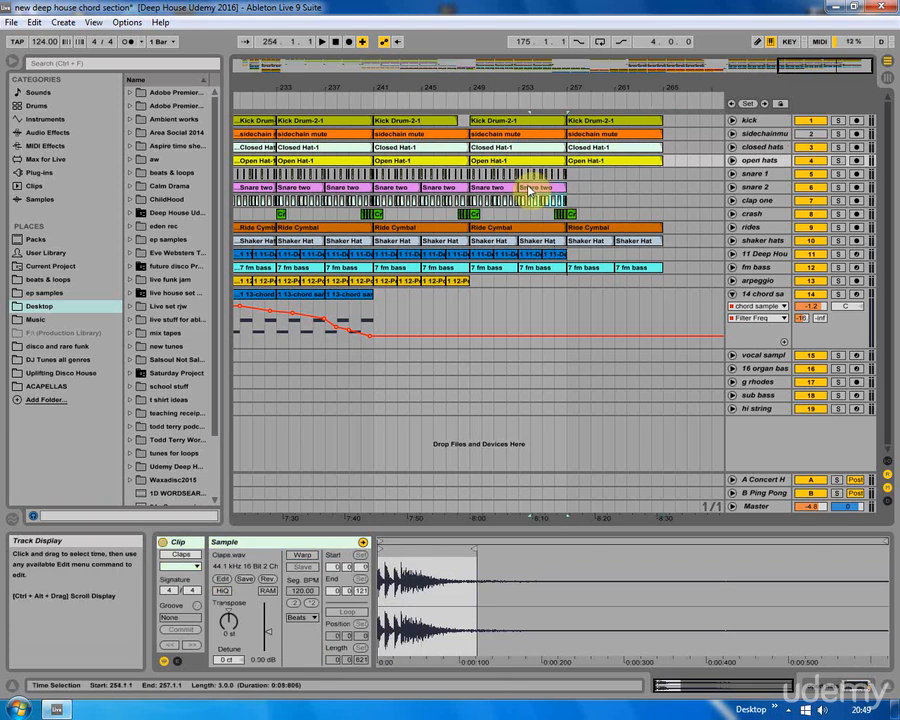
pyautogui.click(577, 191)
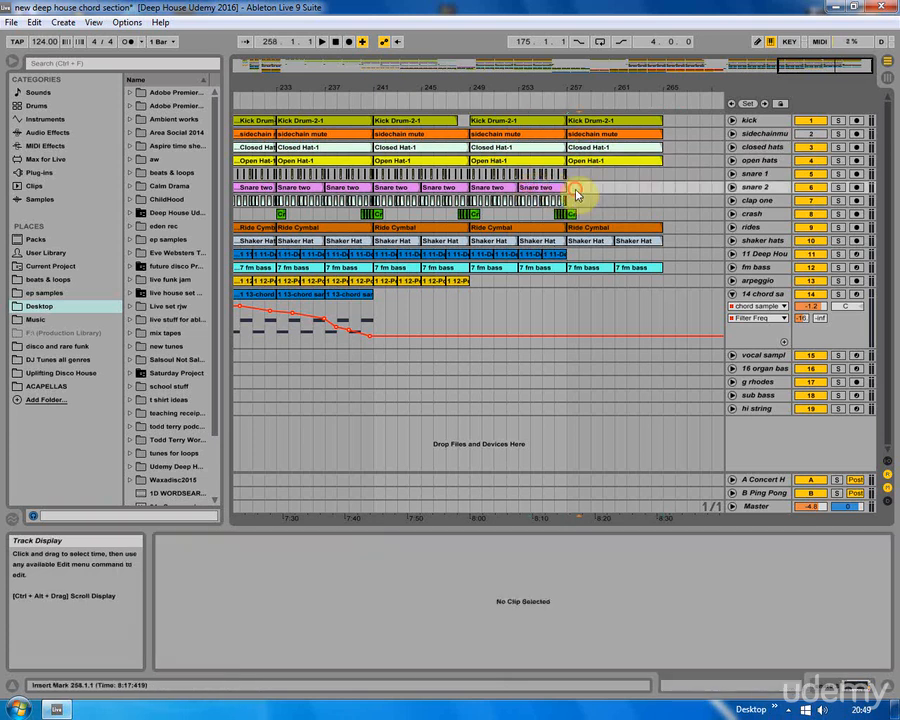
pyautogui.moveTo(577, 191); pyautogui.dragTo(470, 176)
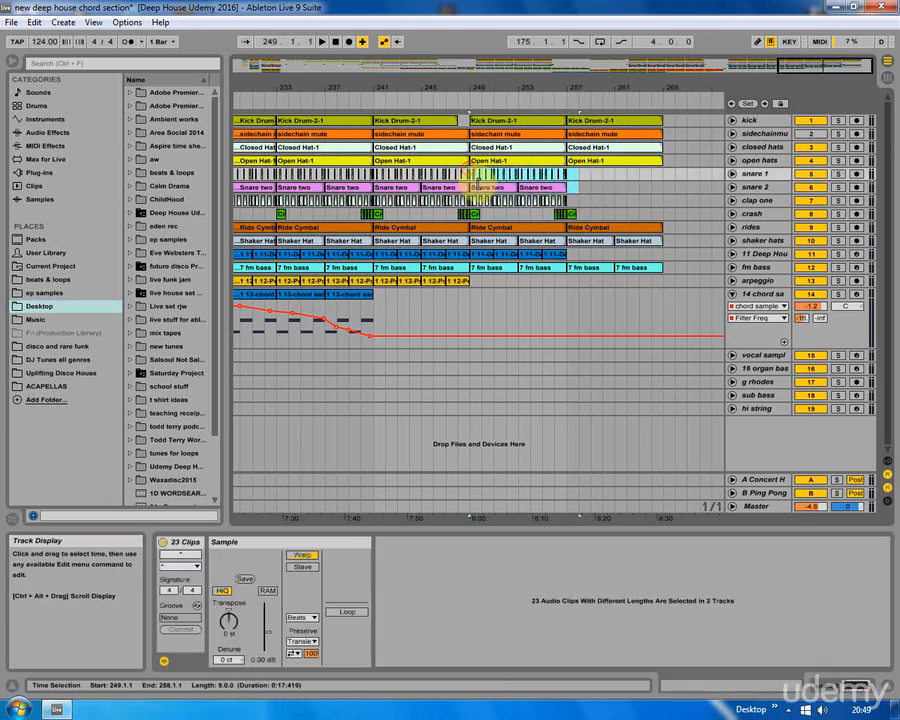
pyautogui.hotkey('ctrl', 'd')
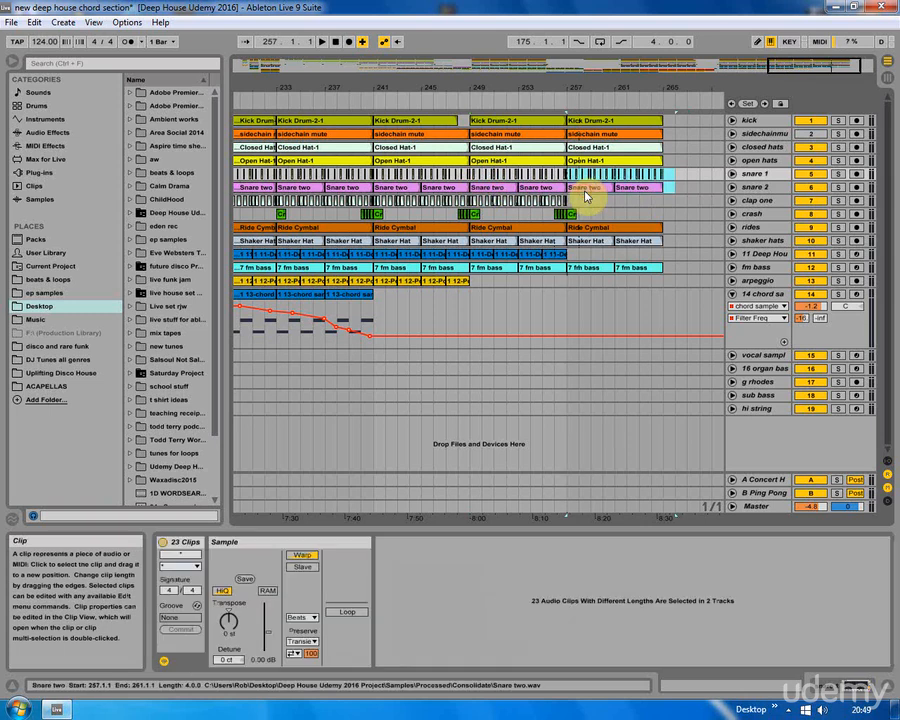
pyautogui.moveTo(567, 200)
pyautogui.mouseDown()
pyautogui.moveTo(472, 204)
pyautogui.moveTo(574, 207)
pyautogui.mouseUp()
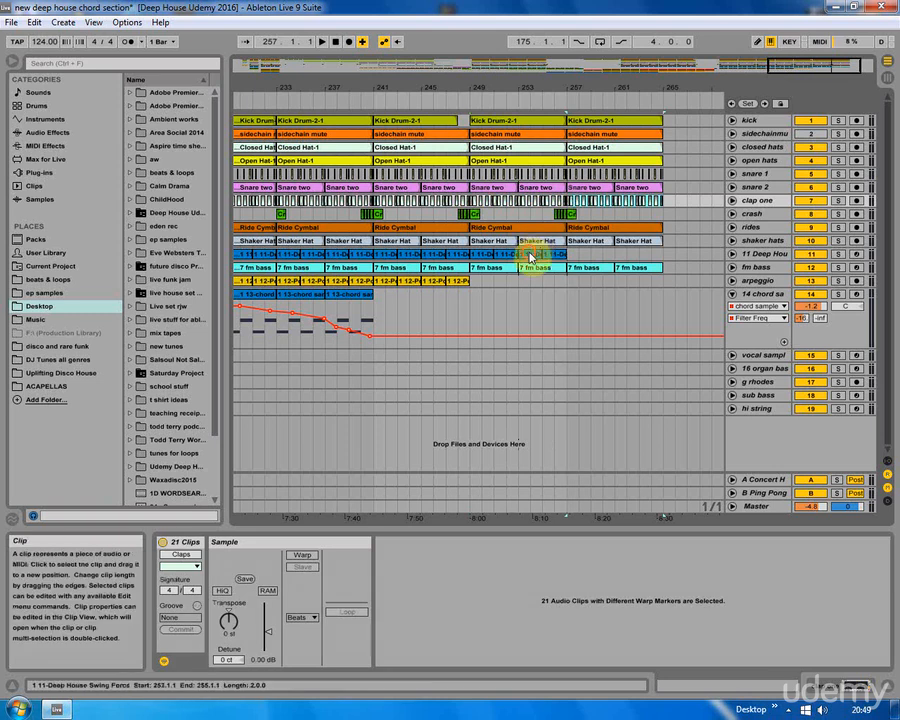
# Shorten the kick clip before bar 257 to end at bar 256 and play the join from bar 255.
pyautogui.click(531, 255)
pyautogui.click(544, 283)
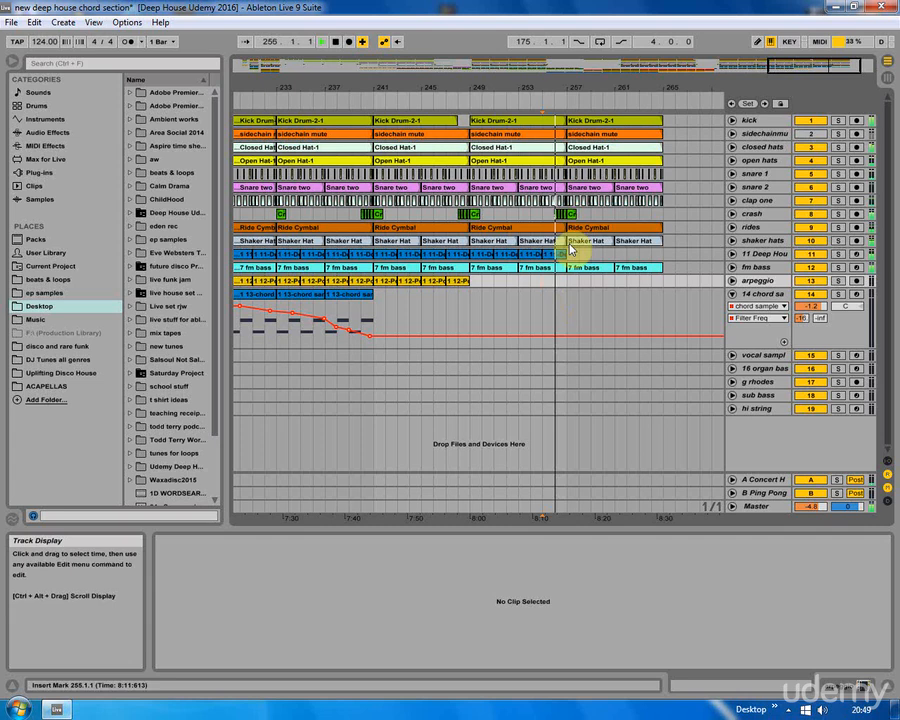
pyautogui.moveTo(566, 82); pyautogui.dragTo(477, 85)
pyautogui.click(526, 215)
pyautogui.press('space')
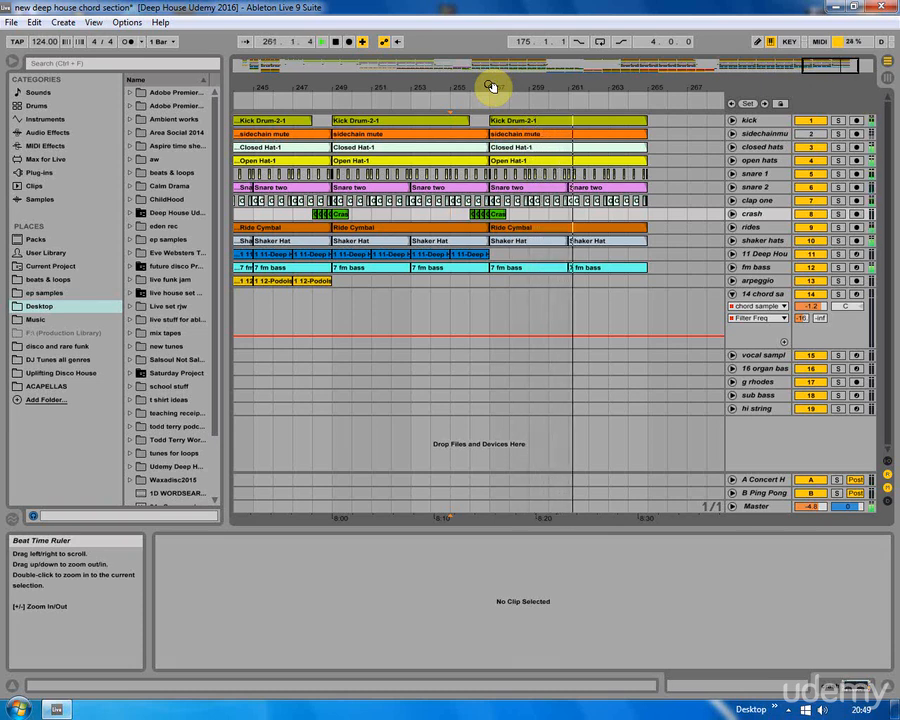
pyautogui.moveTo(490, 86); pyautogui.dragTo(586, 216)
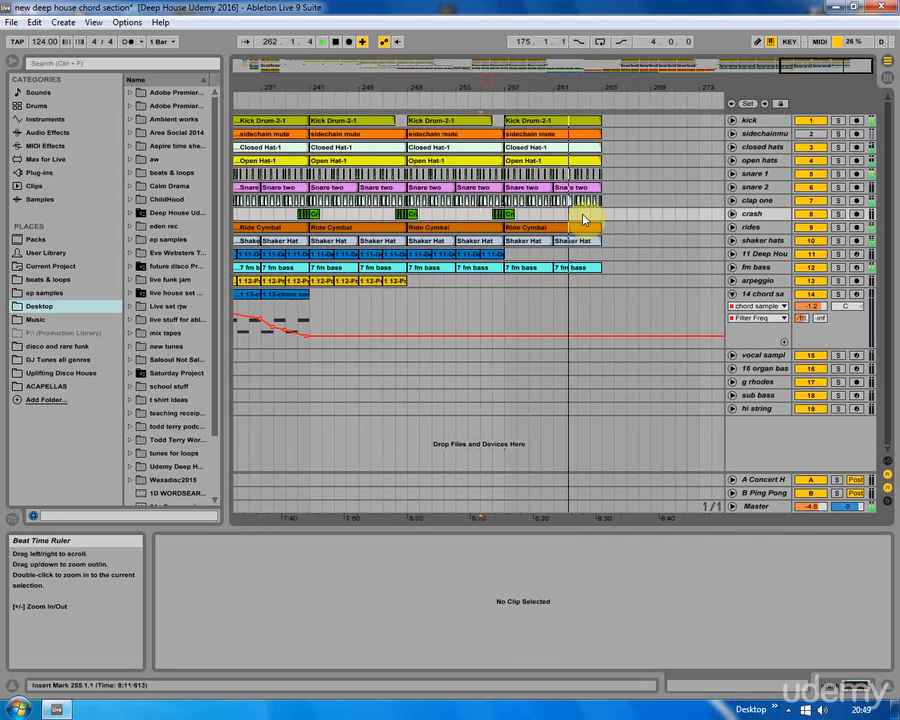
pyautogui.press('space')
# Copy the crash fill with its crash to bar 264 and shorten the kick clip to end at bar 264.
pyautogui.moveTo(497, 215); pyautogui.dragTo(606, 221)
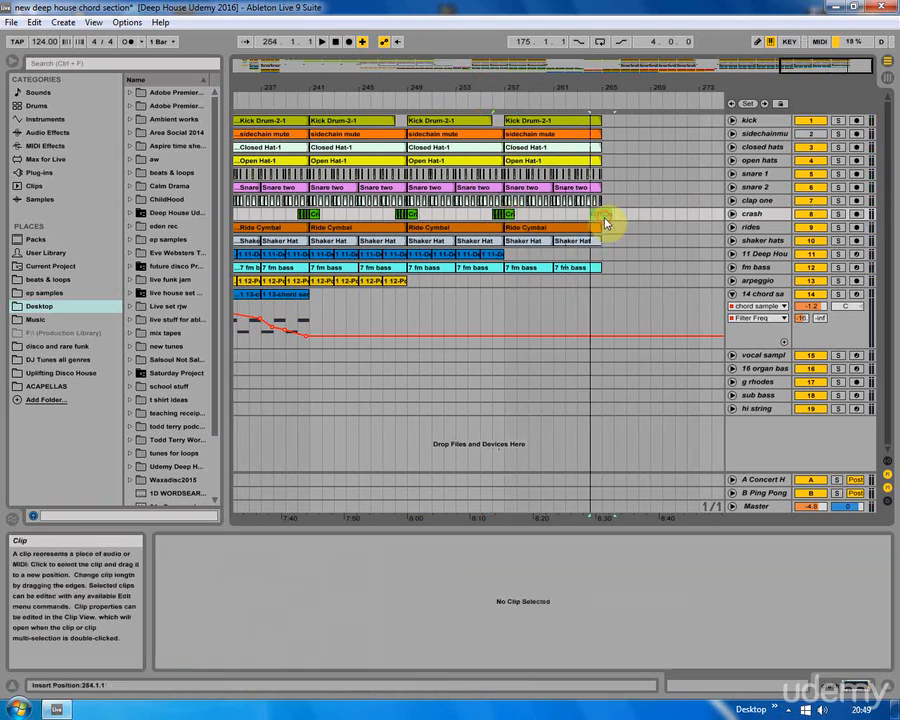
pyautogui.moveTo(616, 84); pyautogui.dragTo(584, 120)
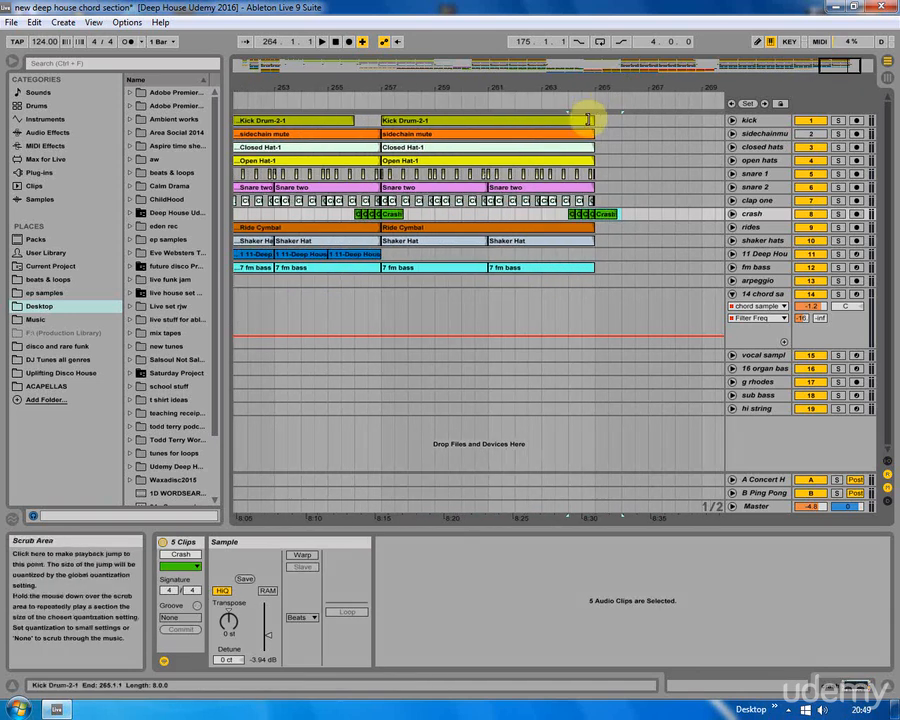
pyautogui.click(577, 121)
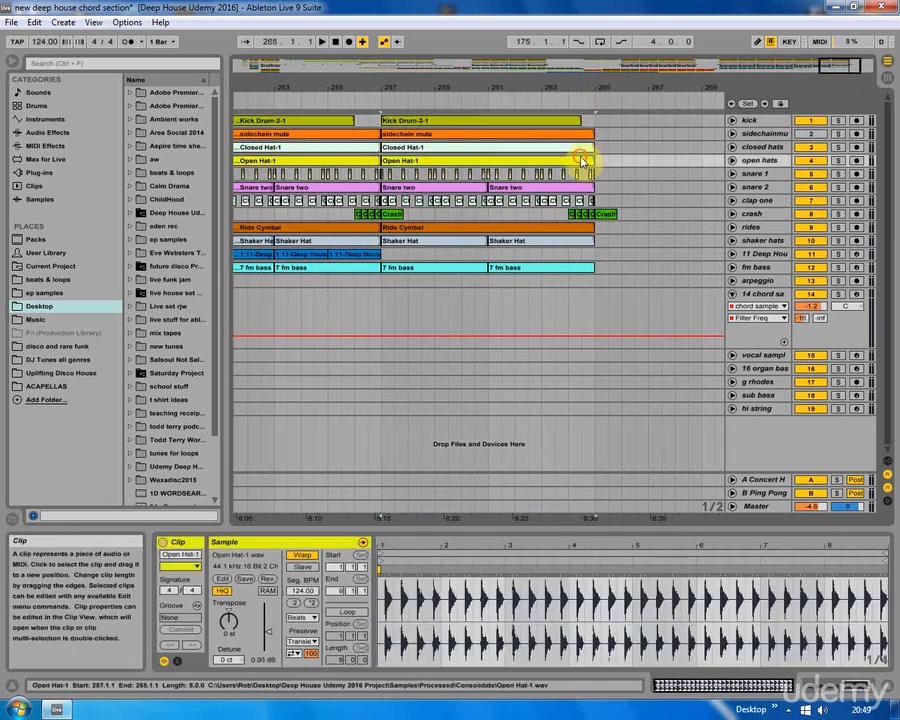
pyautogui.click(579, 216)
pyautogui.click(597, 152)
pyautogui.press('space')
pyautogui.moveTo(576, 123); pyautogui.dragTo(571, 123)
pyautogui.click(577, 121)
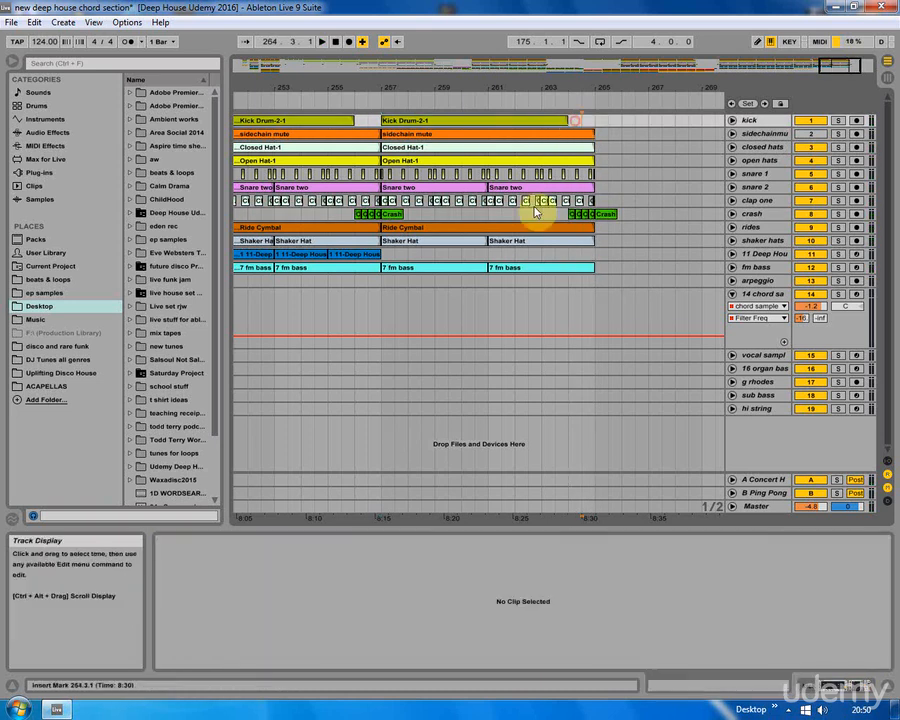
# Copy the drum clips of bars 257 to 265 to bar 265, leaving out the fm bass, and extend the new kick clip to bar 273.
pyautogui.moveTo(385, 245); pyautogui.dragTo(597, 108)
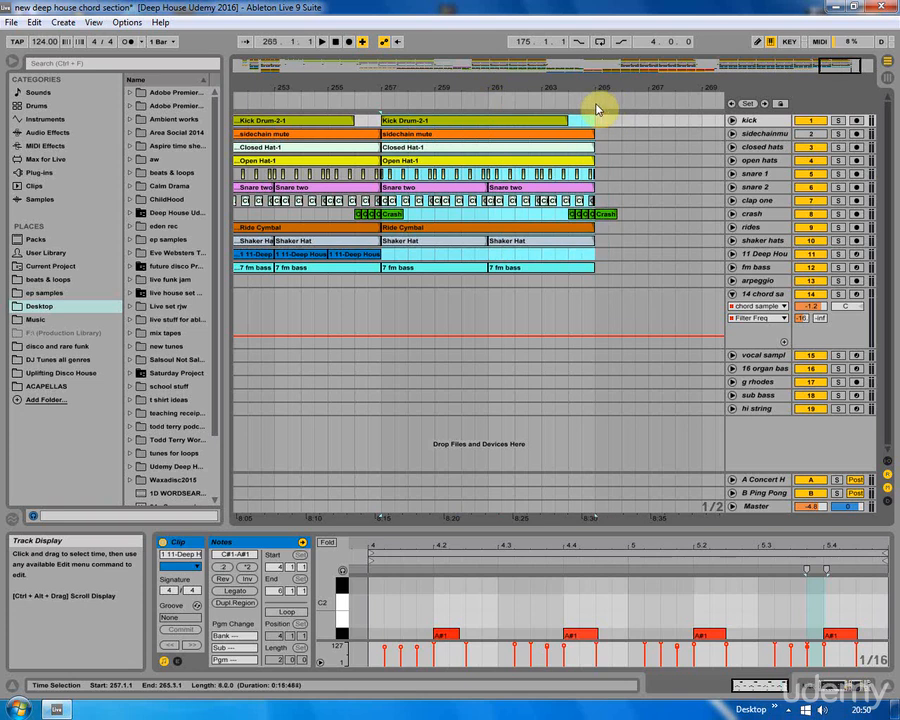
pyautogui.moveTo(428, 122); pyautogui.dragTo(610, 124)
pyautogui.moveTo(440, 88); pyautogui.dragTo(447, 208)
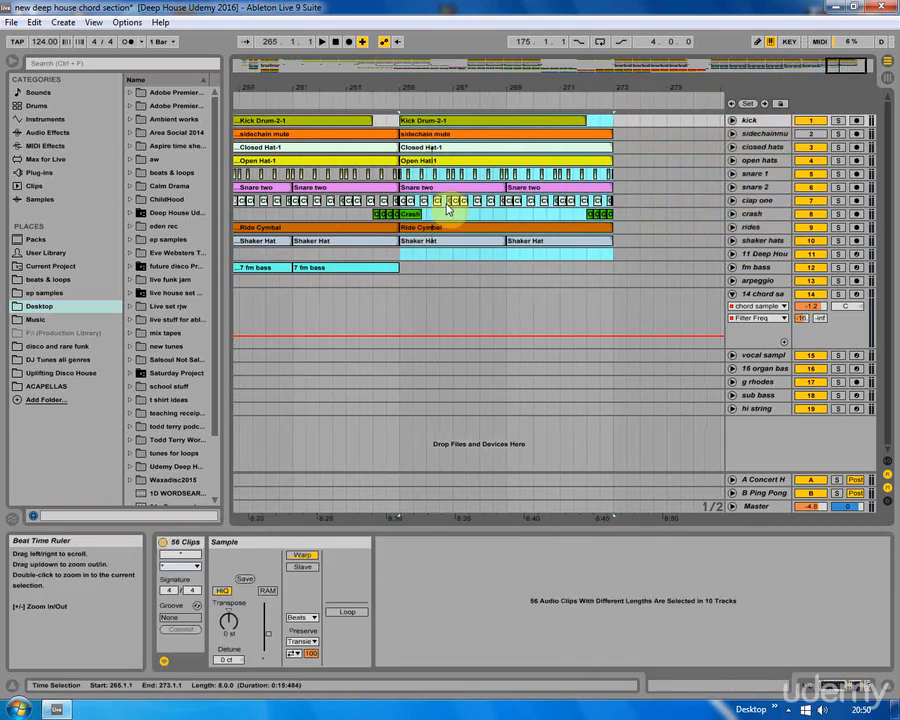
pyautogui.click(621, 123)
pyautogui.moveTo(585, 120); pyautogui.dragTo(613, 121)
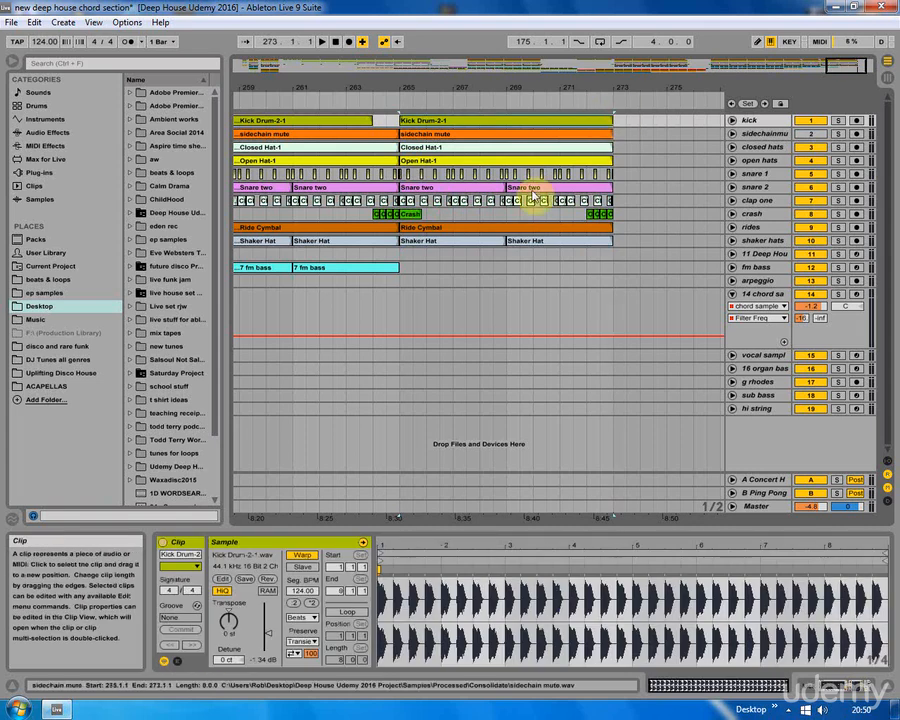
# Play the join from bar 264 and the drums-only section from bar 265.
pyautogui.click(379, 254)
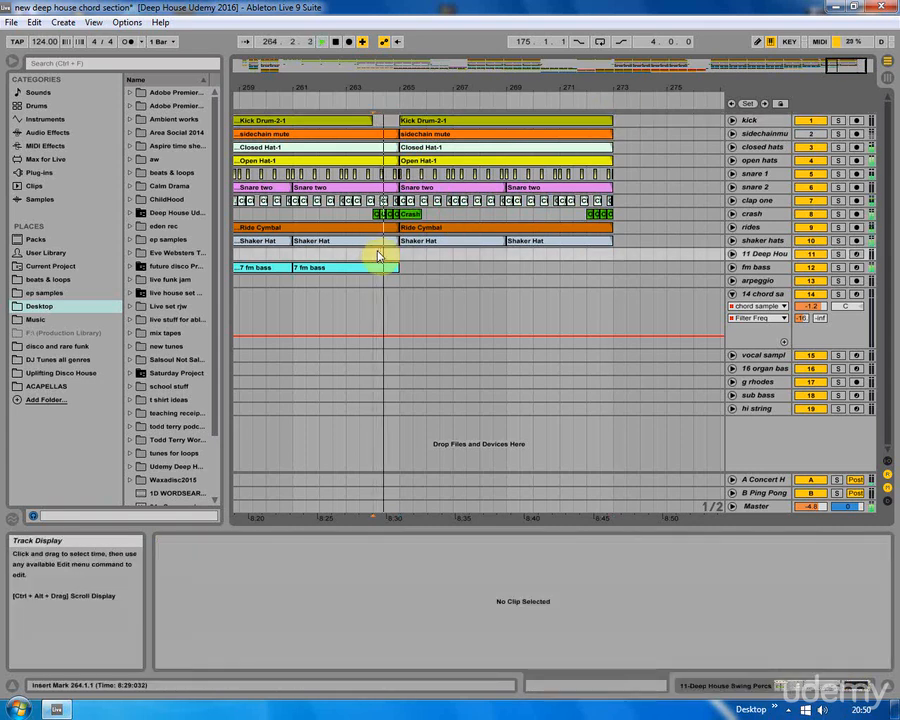
pyautogui.click(396, 258)
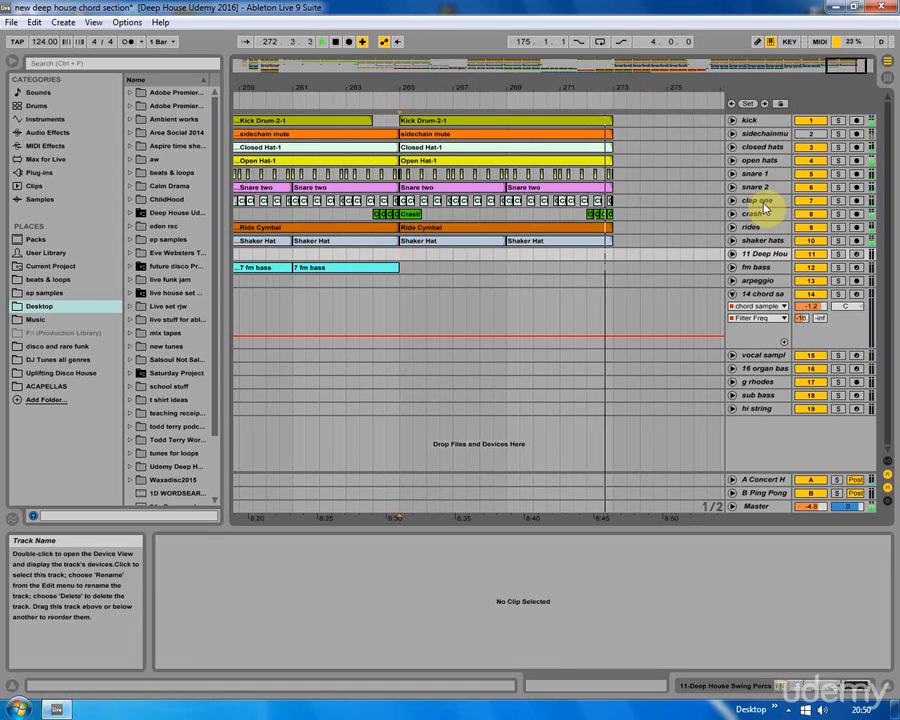
pyautogui.press('space')
# Copy the drum clips of bars 265 to 273 to bar 273 without the snare 1 and snare 2 clips, and play the join.
pyautogui.moveTo(399, 254); pyautogui.dragTo(609, 116)
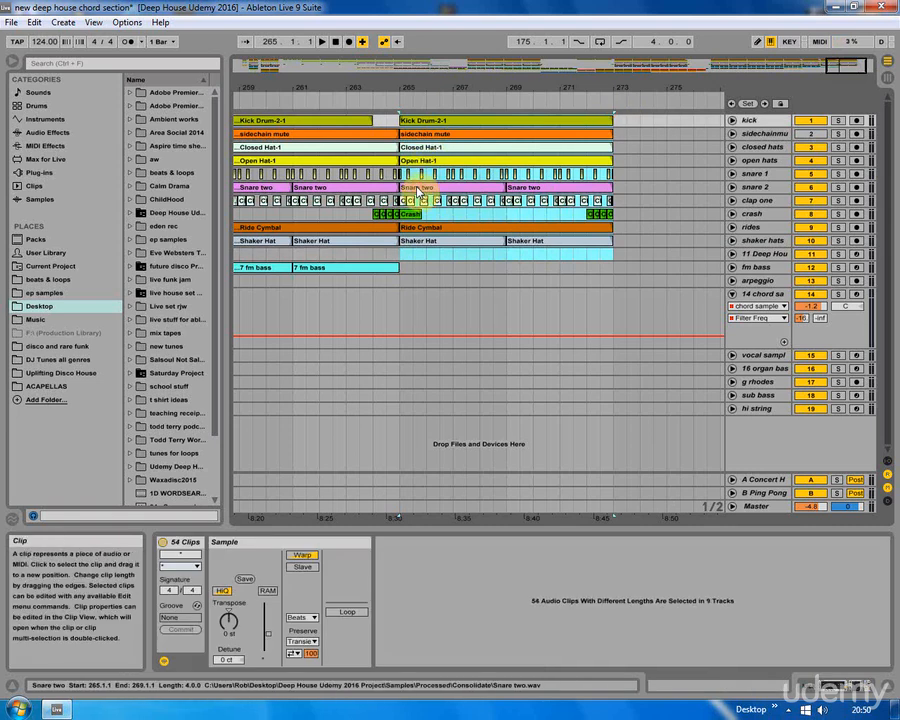
pyautogui.moveTo(405, 123); pyautogui.dragTo(634, 121)
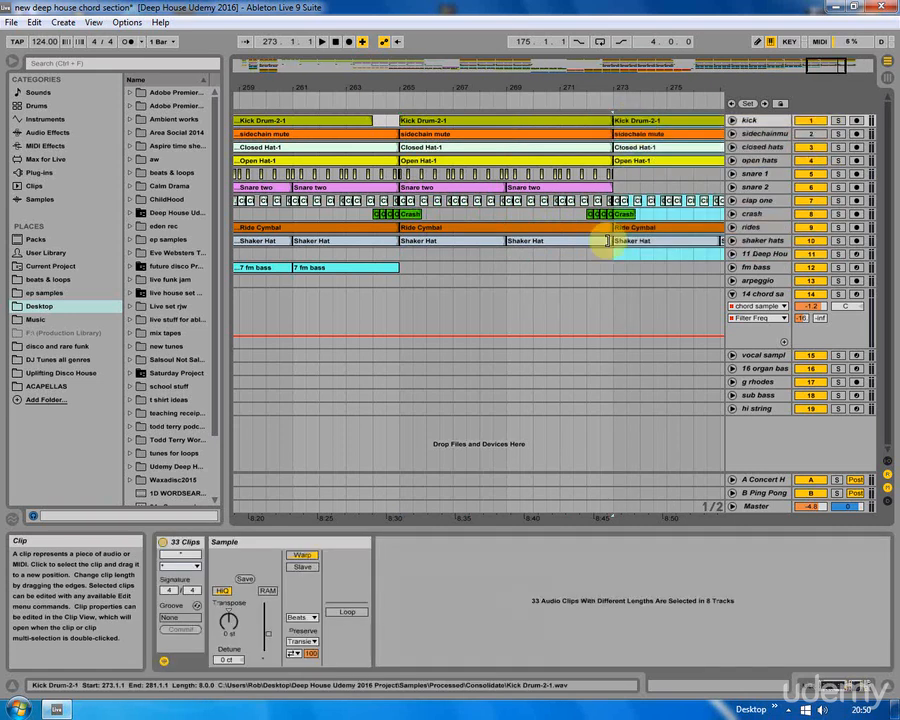
pyautogui.click(594, 278)
pyautogui.moveTo(610, 82); pyautogui.dragTo(402, 90)
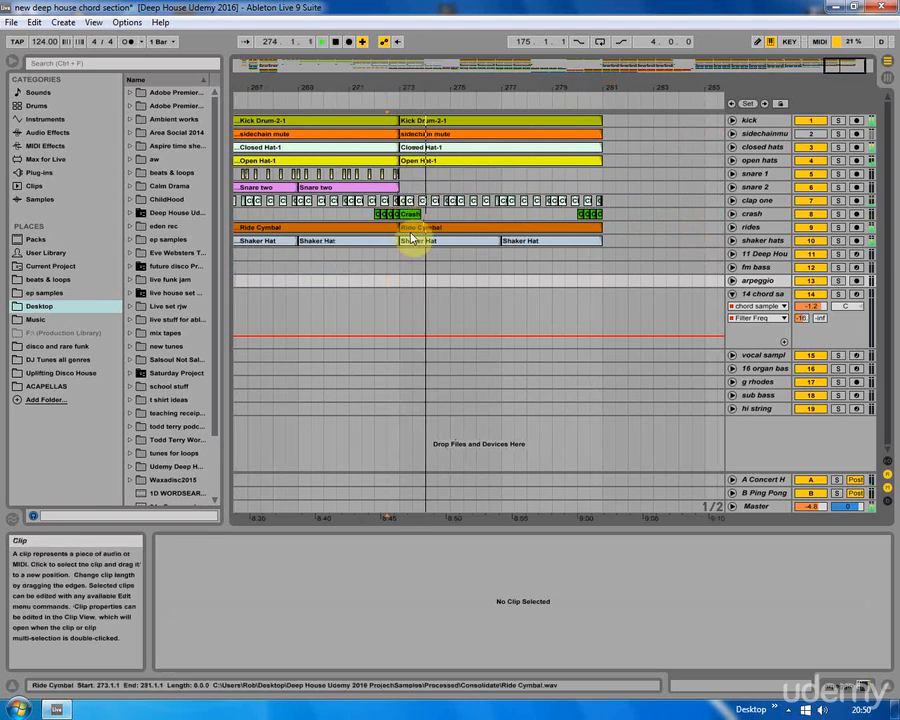
pyautogui.click(399, 177)
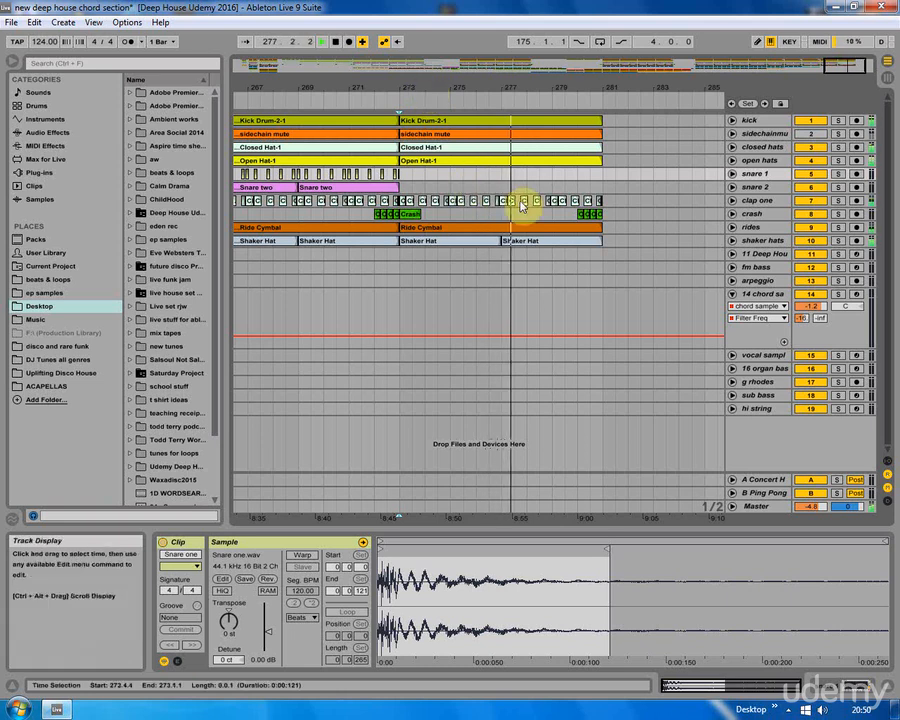
# Copy the sidechain mute, closed hat, open hat, clap, crash, ride and shaker clips to bar 281, leaving out the kick.
pyautogui.moveTo(415, 214); pyautogui.dragTo(621, 233)
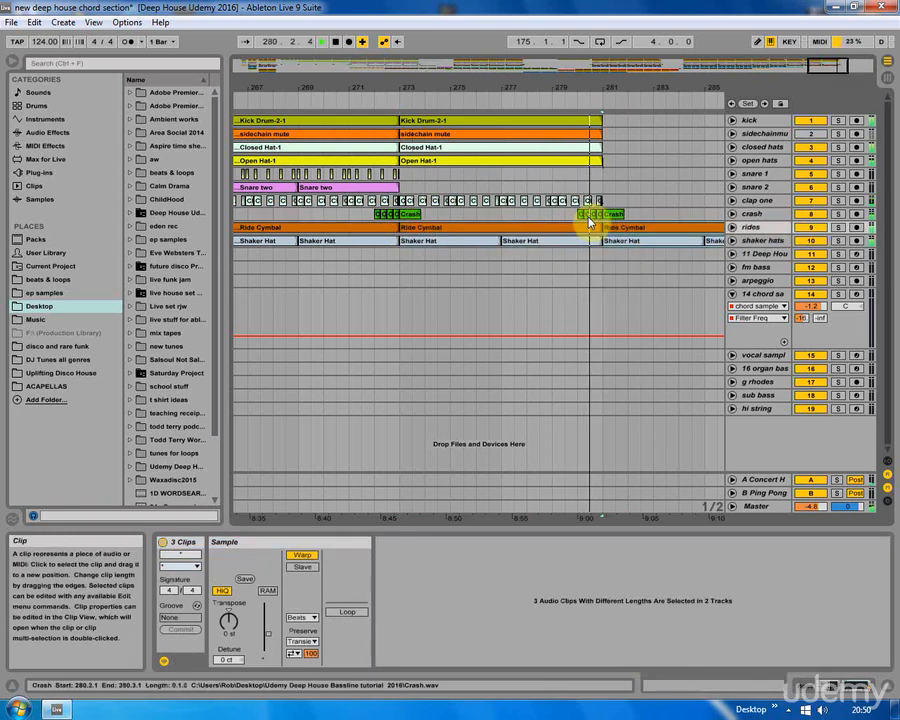
pyautogui.press('space')
pyautogui.moveTo(502, 87); pyautogui.dragTo(437, 79)
pyautogui.moveTo(513, 201); pyautogui.dragTo(522, 136)
# Copy the crash fill with its crash from bar 280 to bar 288 and play the ending from bar 288.
pyautogui.moveTo(482, 215); pyautogui.dragTo(522, 214)
pyautogui.moveTo(590, 222); pyautogui.dragTo(680, 224)
pyautogui.click(648, 270)
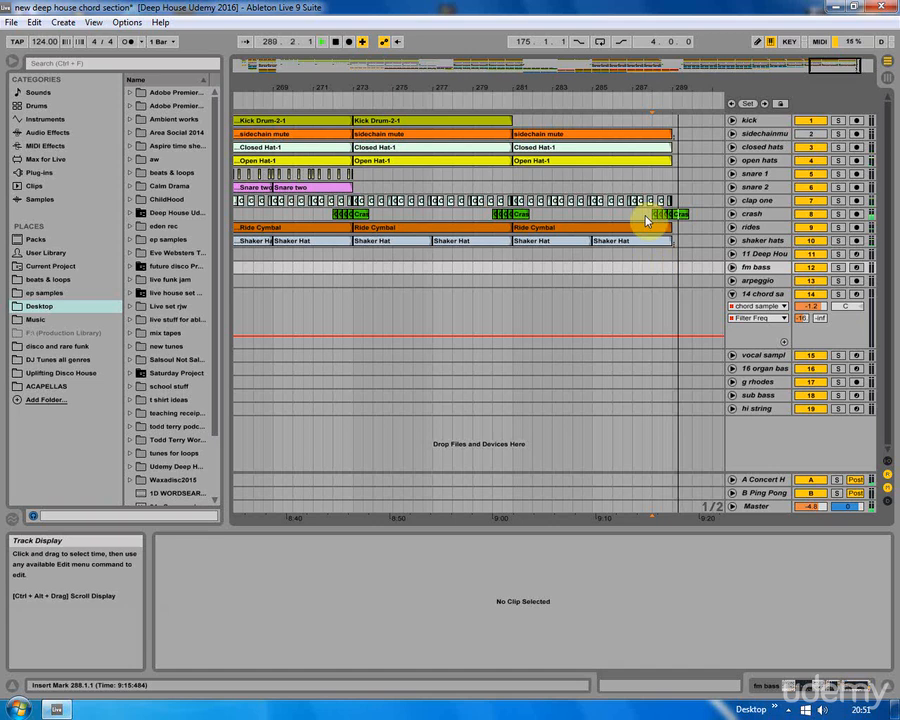
# Fold the 14 chord track and show the whole arrangement.
pyautogui.moveTo(488, 82); pyautogui.dragTo(672, 86)
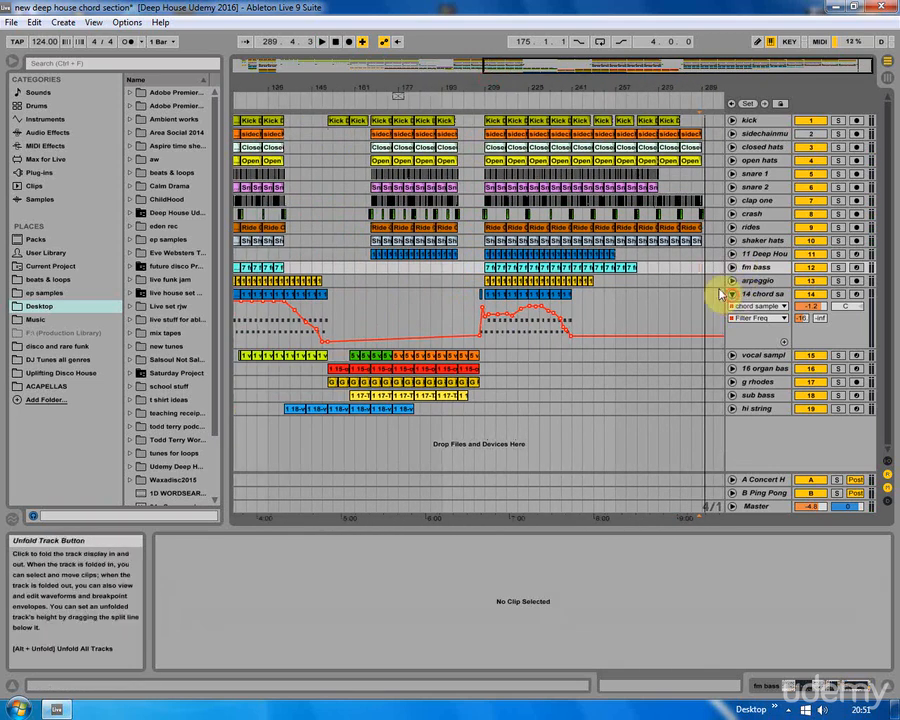
pyautogui.click(731, 294)
pyautogui.moveTo(324, 84); pyautogui.dragTo(324, 48)
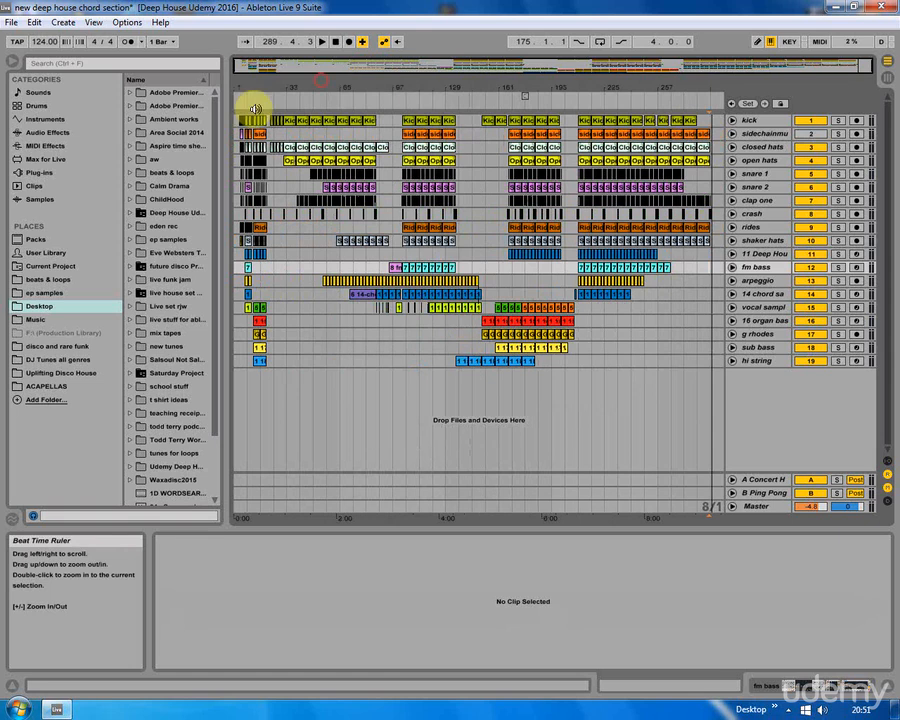
# Review the arrangement's structure, examining the break before bar 209, the chord clips up to bar 241 and the outro.
pyautogui.moveTo(280, 86); pyautogui.dragTo(259, 98)
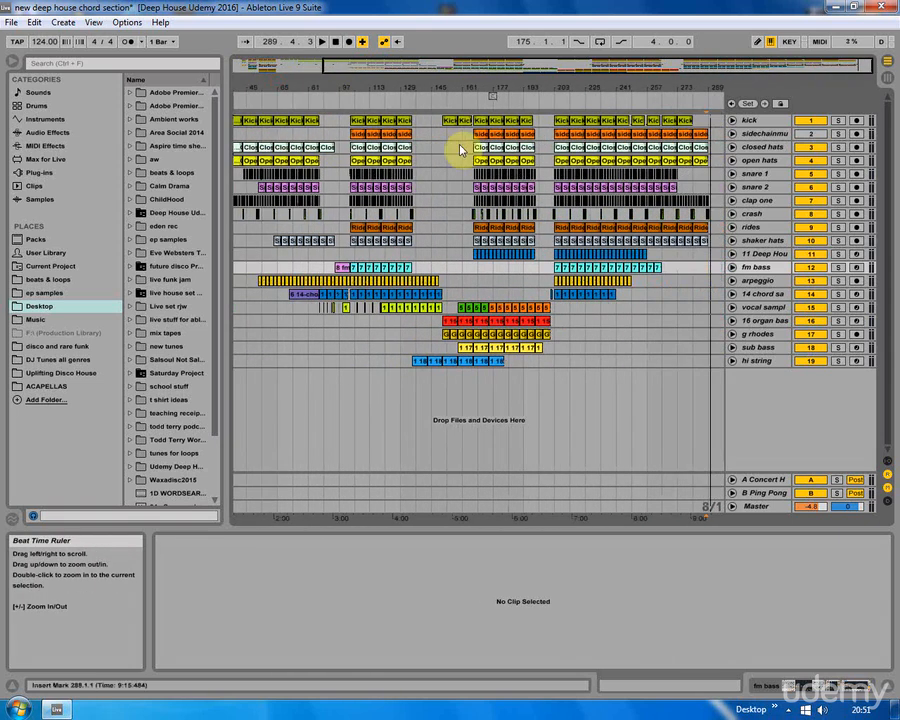
pyautogui.moveTo(557, 87); pyautogui.dragTo(487, 295)
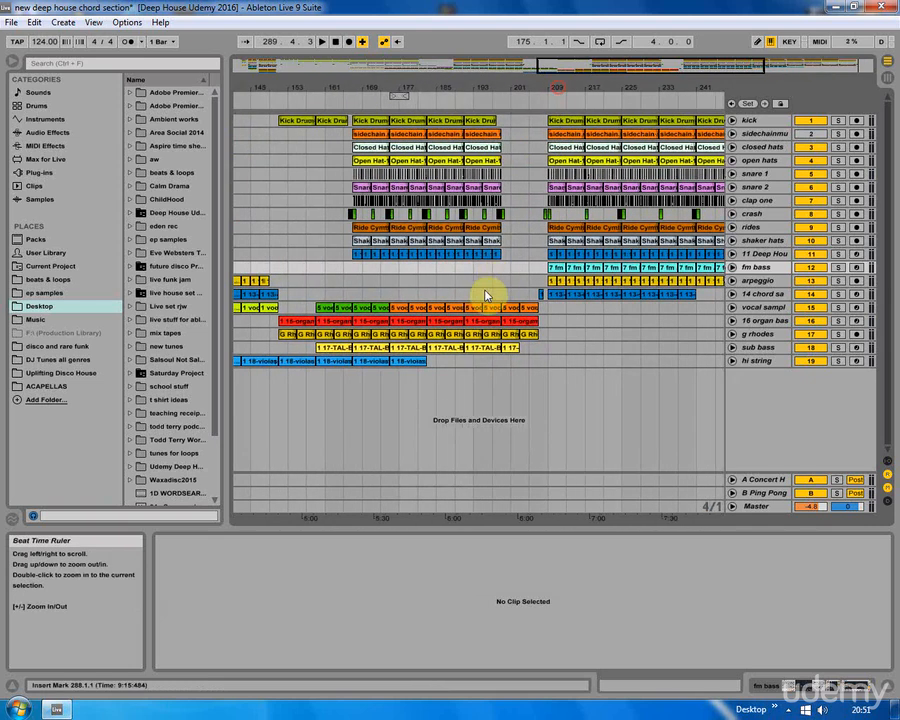
pyautogui.click(485, 292)
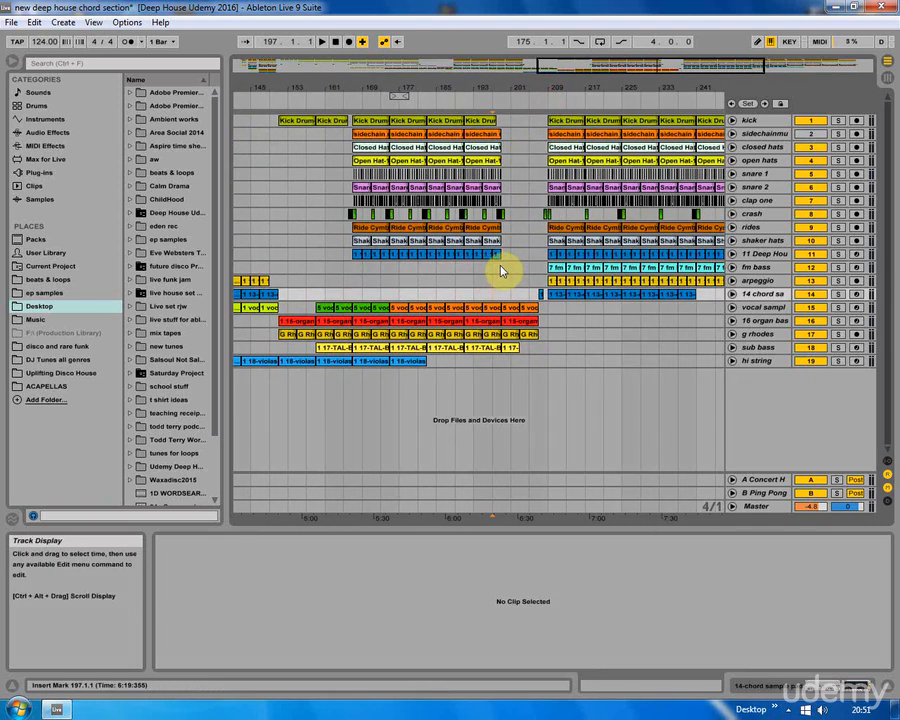
pyautogui.click(563, 302)
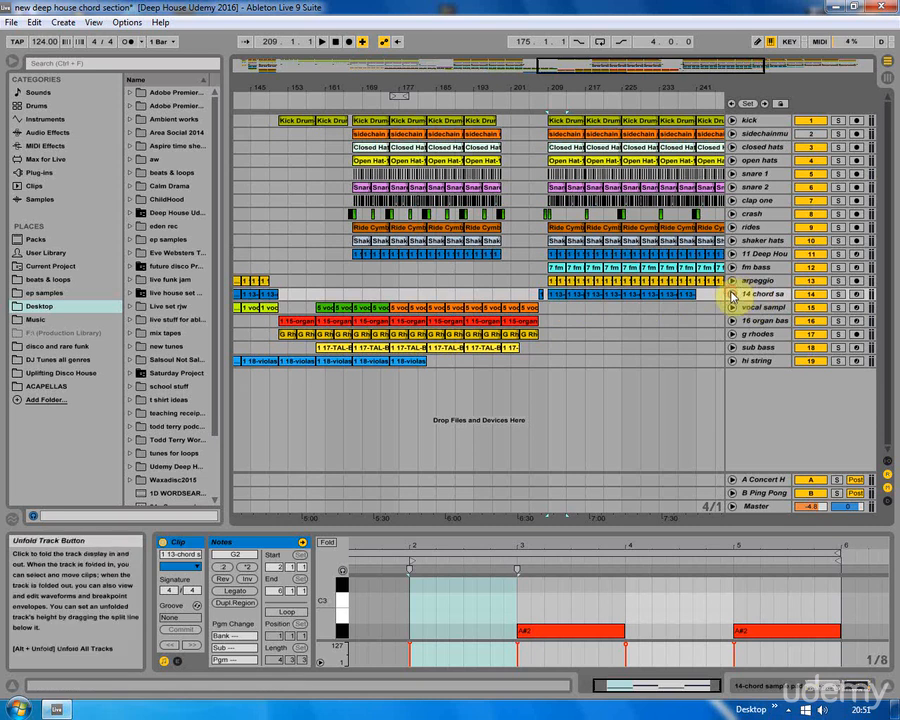
pyautogui.click(732, 294)
pyautogui.click(732, 294)
pyautogui.moveTo(628, 92); pyautogui.dragTo(446, 92)
pyautogui.click(502, 295)
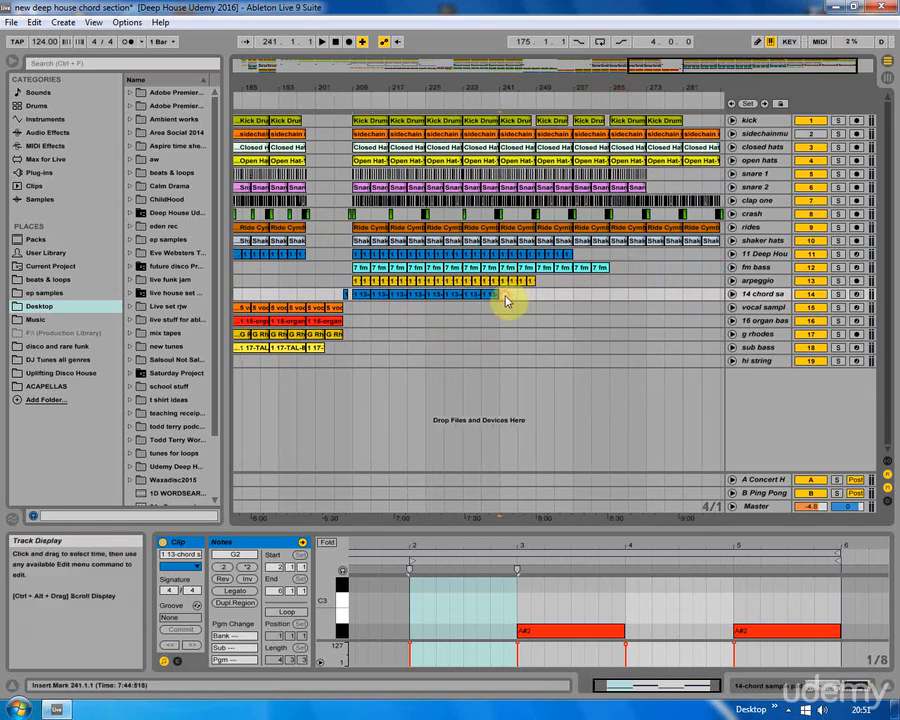
pyautogui.moveTo(382, 86); pyautogui.dragTo(592, 80)
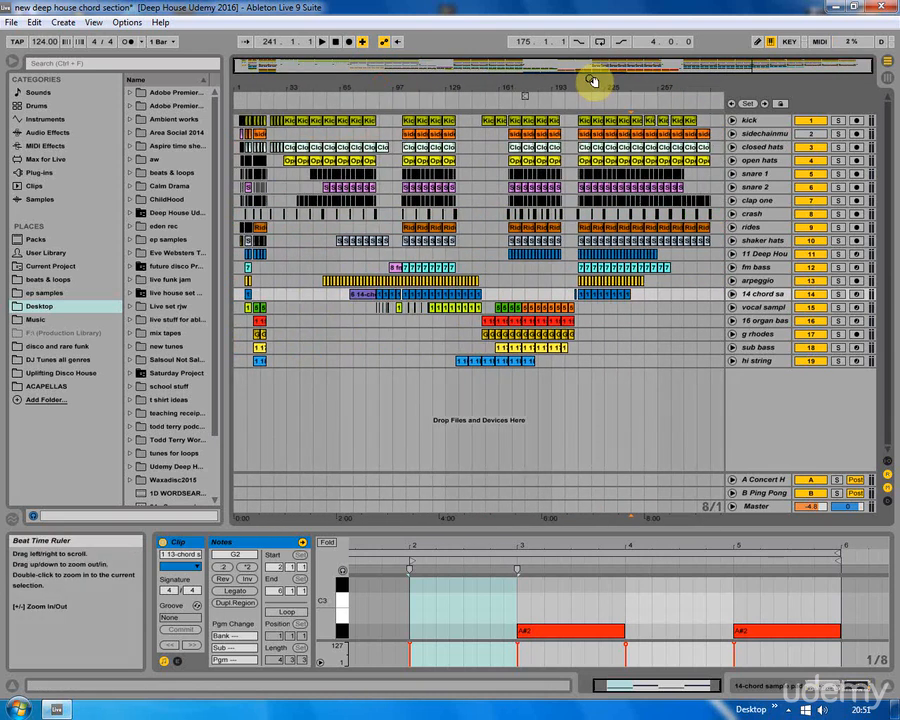